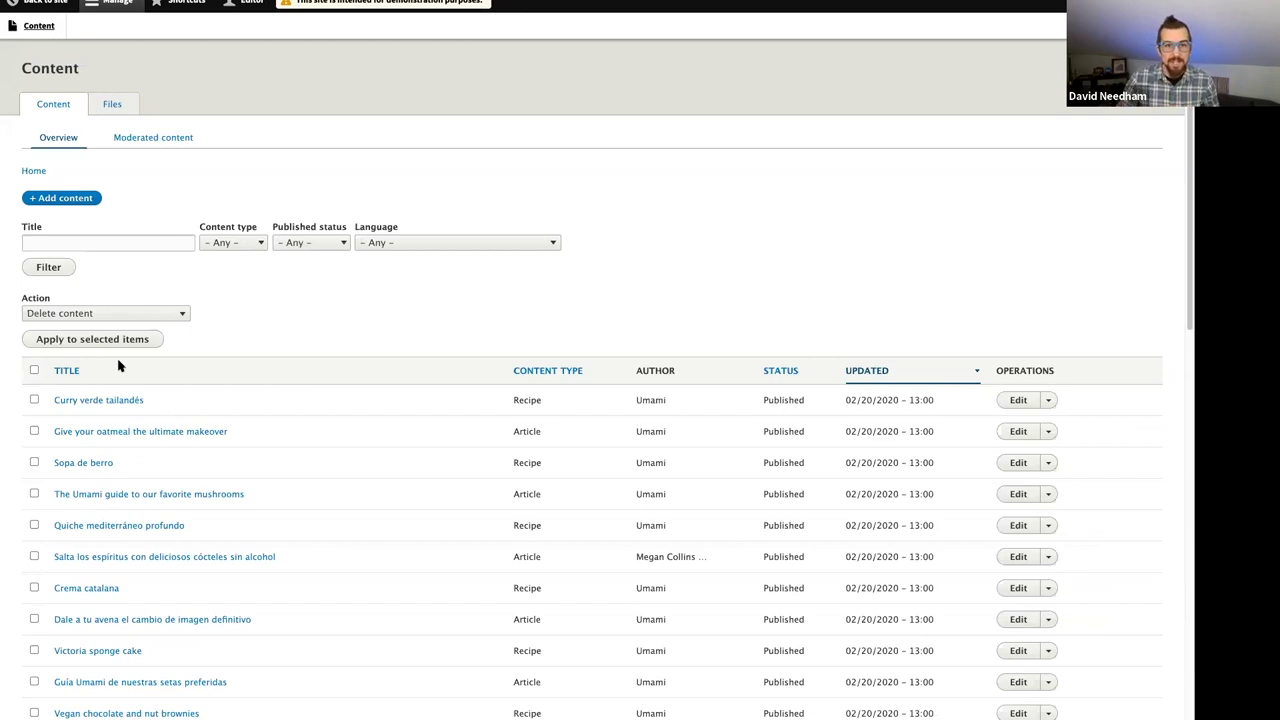
pyautogui.click(62, 200)
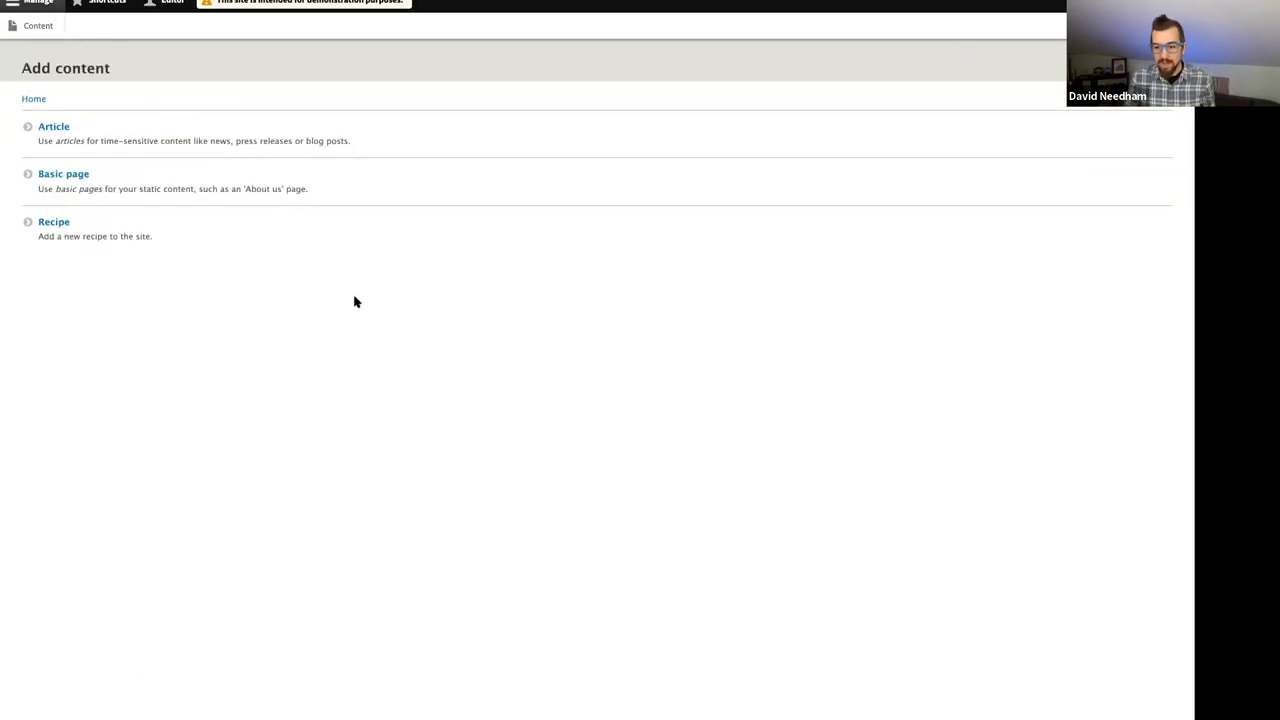
pyautogui.click(39, 232)
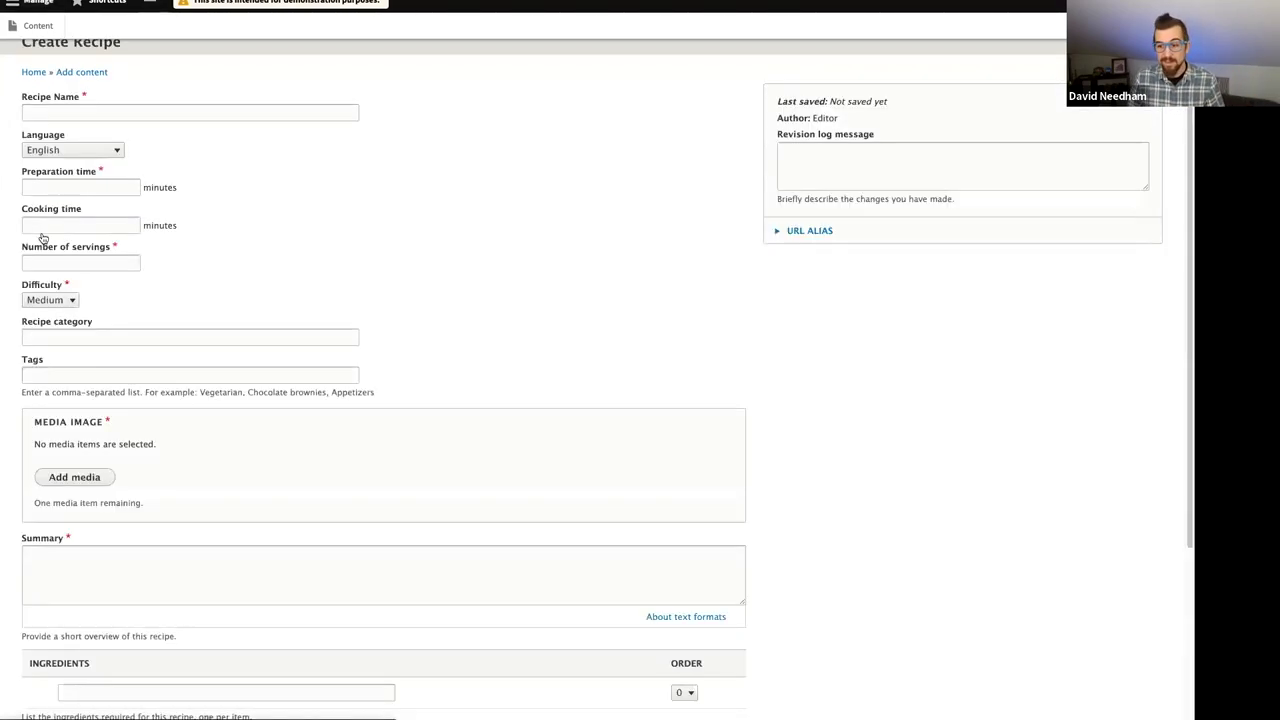
pyautogui.click(100, 141)
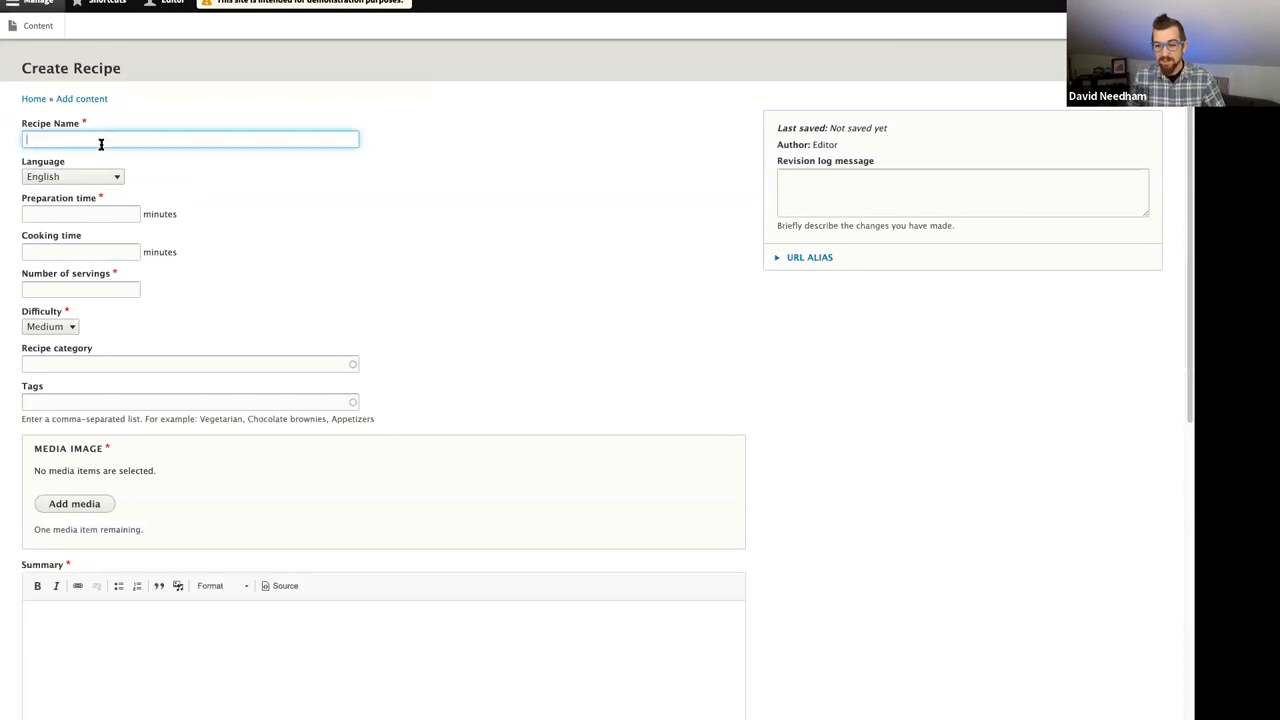
pyautogui.click(31, 35)
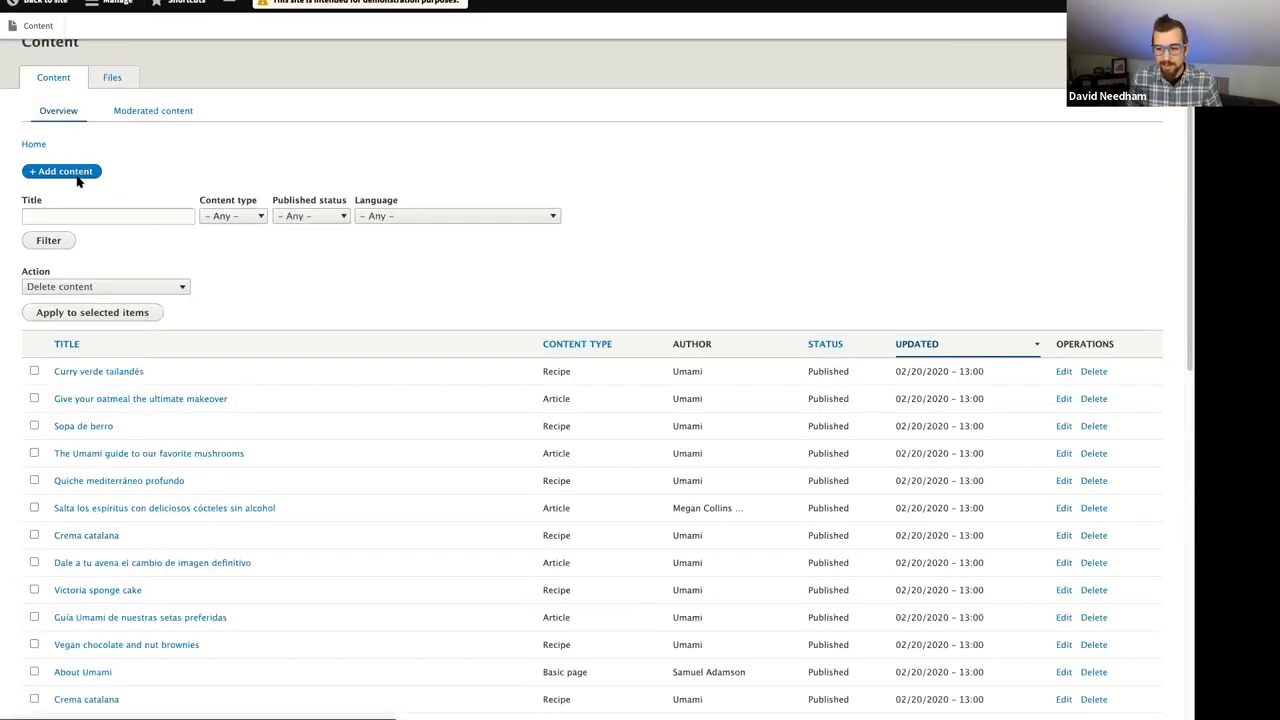
# Step: Start creating a new content item of the Article type
pyautogui.click(63, 199)
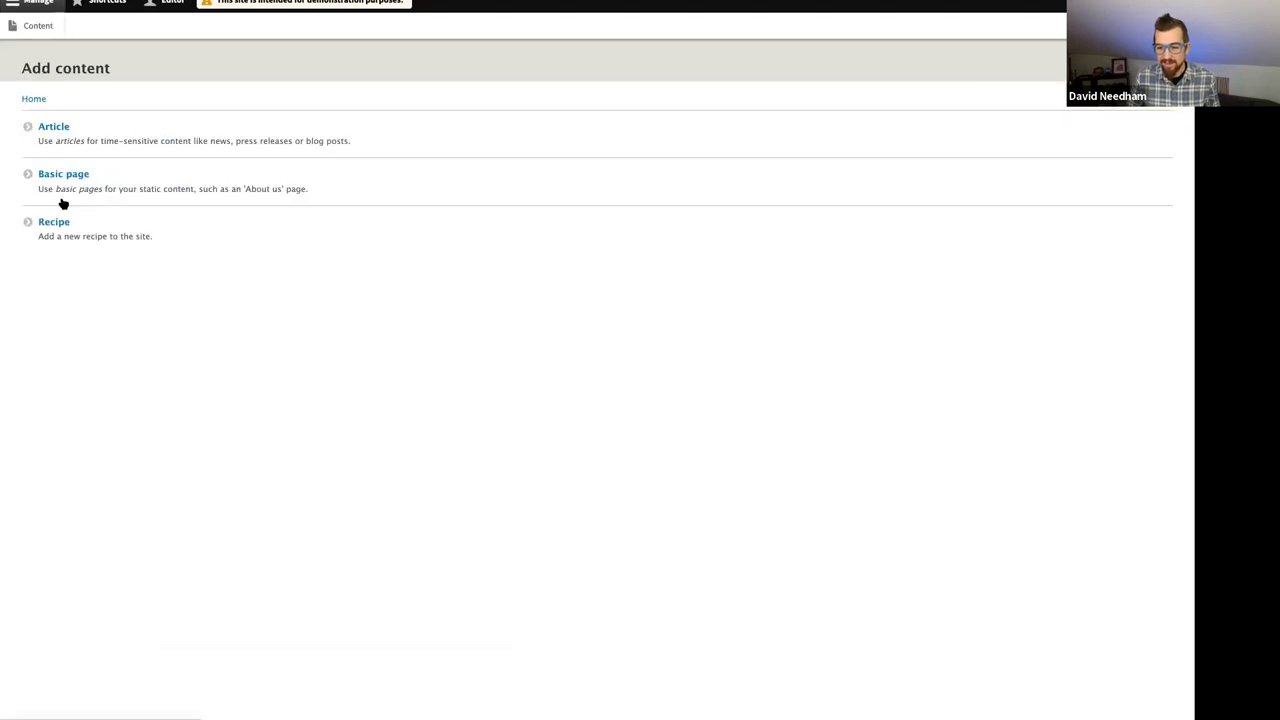
pyautogui.click(44, 127)
pyautogui.click(45, 134)
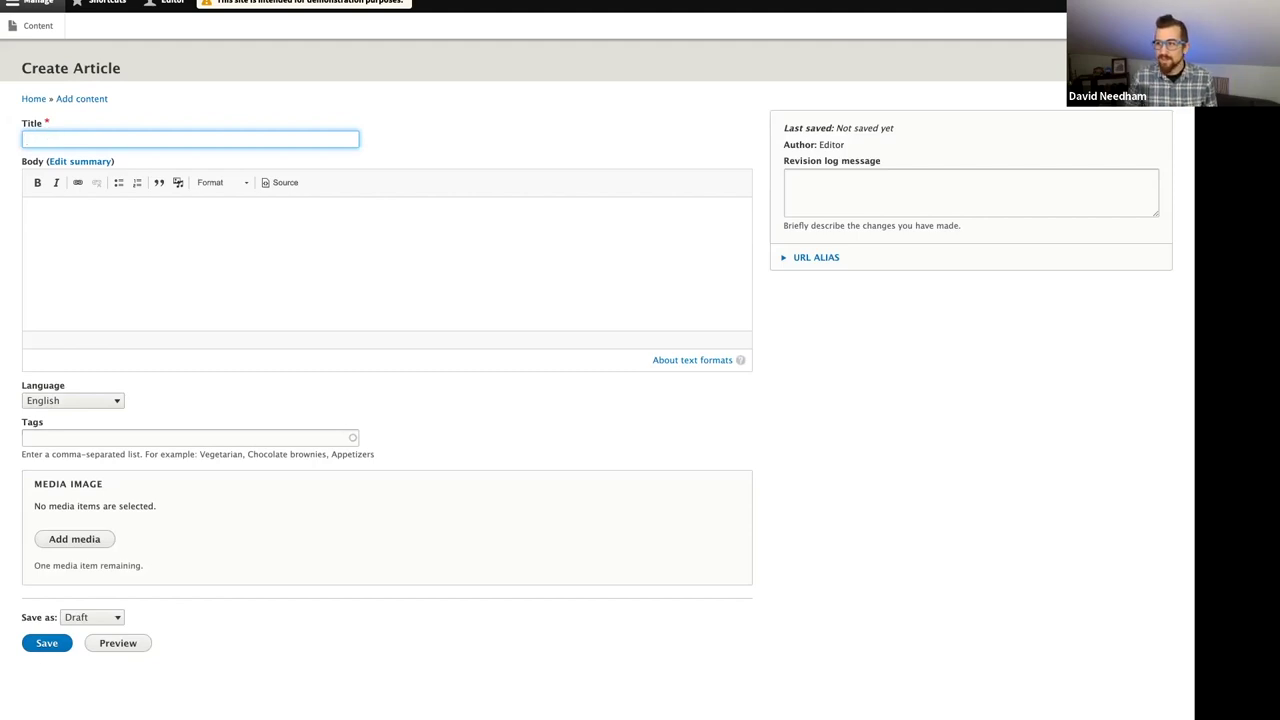
# Step: Title the article "Eat More Oatmeal!" and fill its body with the text beginning "Oatmeal is a type of coarse flour"
pyautogui.write('E')
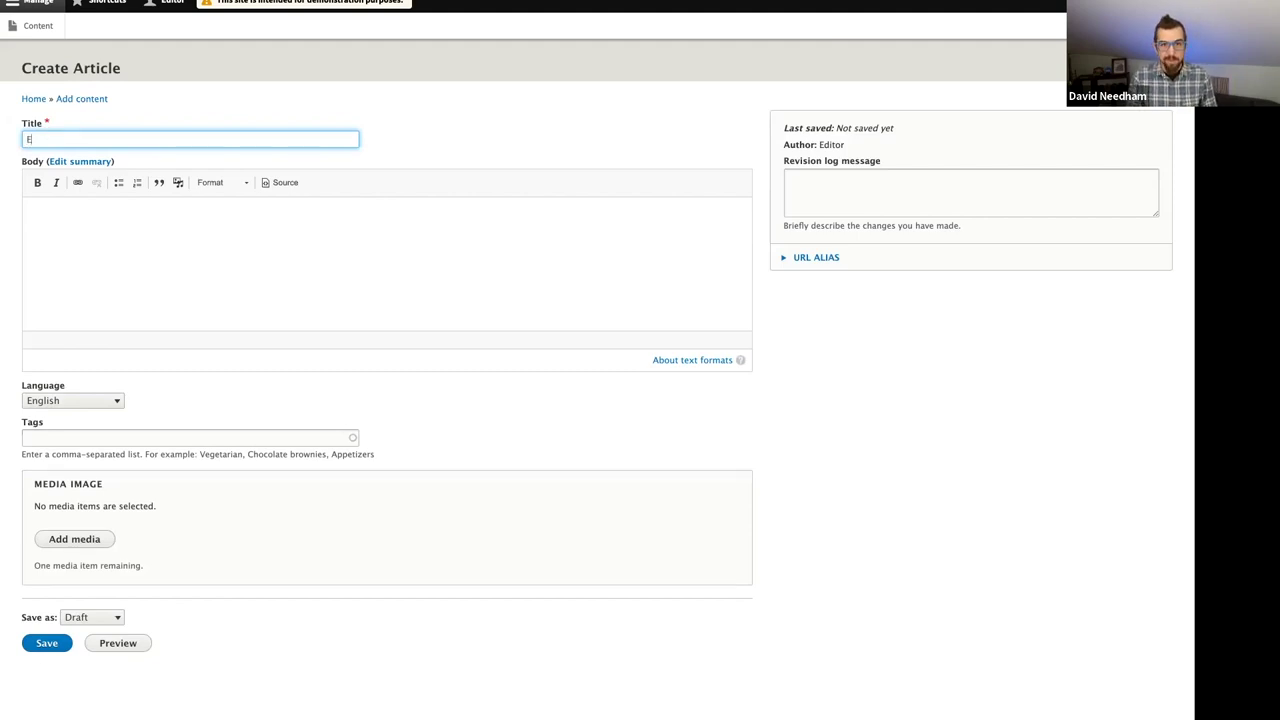
pyautogui.write('at More ')
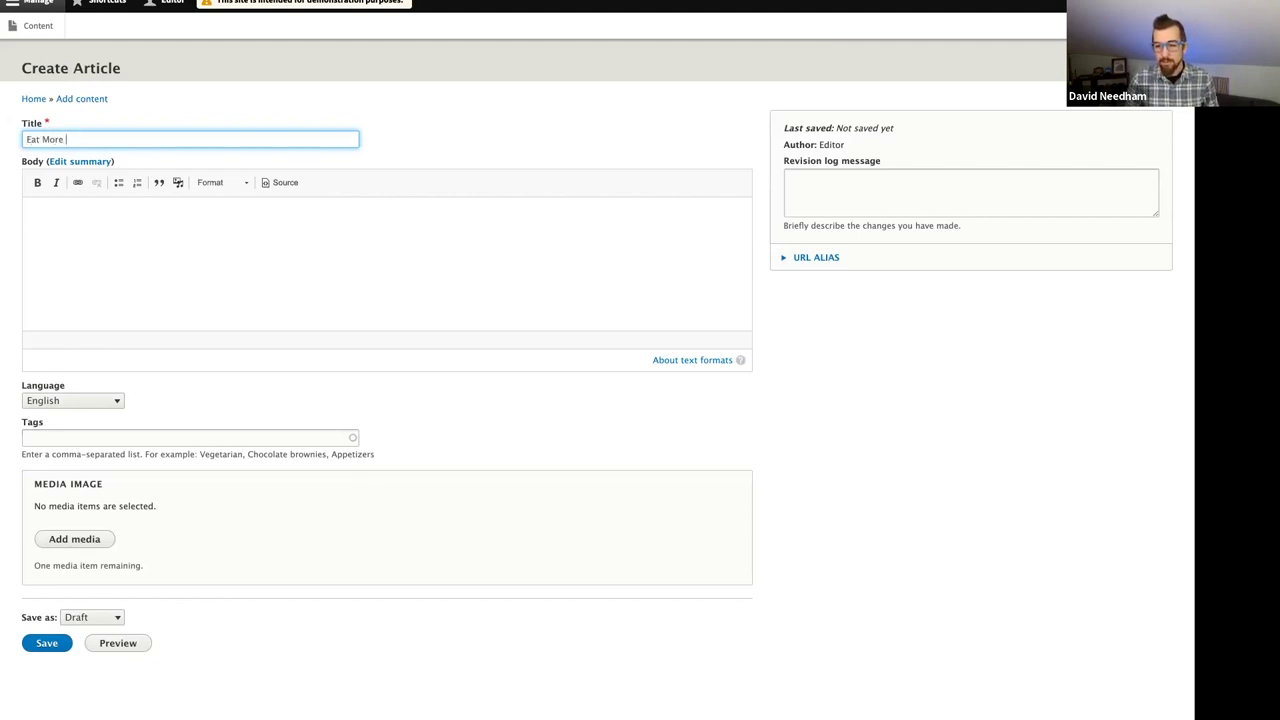
pyautogui.write('Oatmeal!')
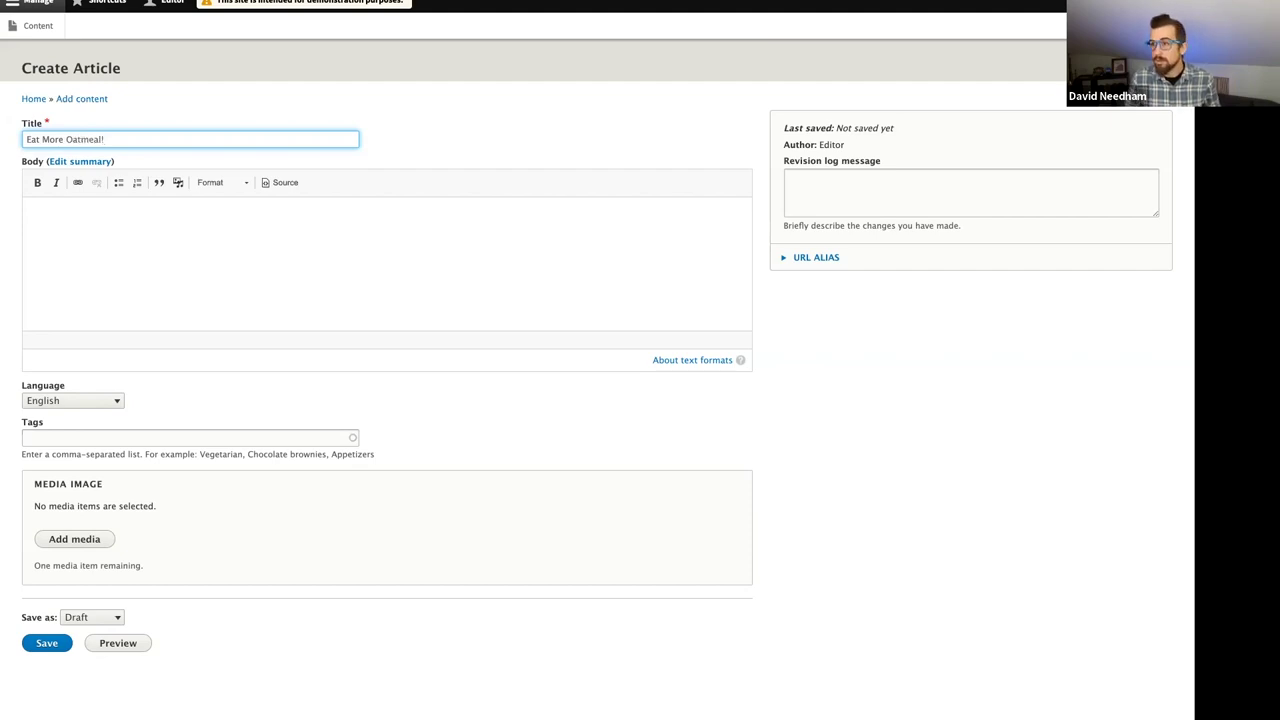
pyautogui.press('Tab')
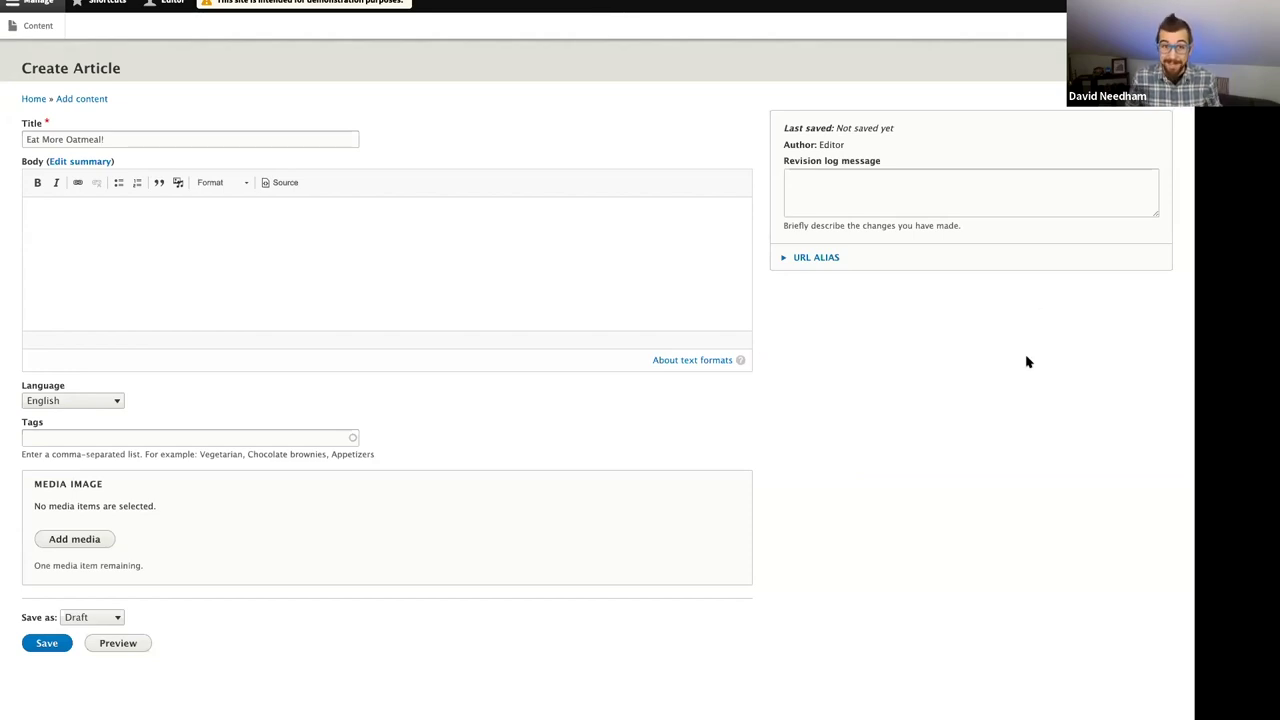
pyautogui.click(495, 264)
pyautogui.write('Oatmeal is a type of coarse flour made of hulled oat grains that have either been ground or steel-cut, or else it refers to rolled oats. Steel-cut oats are known as "coarse oatmeal", "Irish oatmeal" or "pinhead oats". Rolled oats can be either thick or thin, and may be categorized as "old-fashioned", "quick", or "instant", depending on the cooking time, which is shortened by the size of the oats, precooking, and sometimes the addition of enzymes. The term oatmeal is also used in the U.S. and parts of Canada to describe a popular oat porridge made from either ground, steel-cut, or rolled oats. But in some countries, rolled oats are eaten raw or toasted with milk and sugar, sometimes with raisins added, like a basic muesli. Oatmeal and other oat products were the subject of a 1997 ruling by the Food and Drug Administration that consuming oat bran or whole rolled oats can lower the risk of heart disease when combined with a low-fat diet via the effect of oat beta-glucan to reduce levels of blood cholesterol. A similar conclusion was reached in 2010 by the European Food Safety Authority. So, what are you waiting for? Eat more oatmeal!')
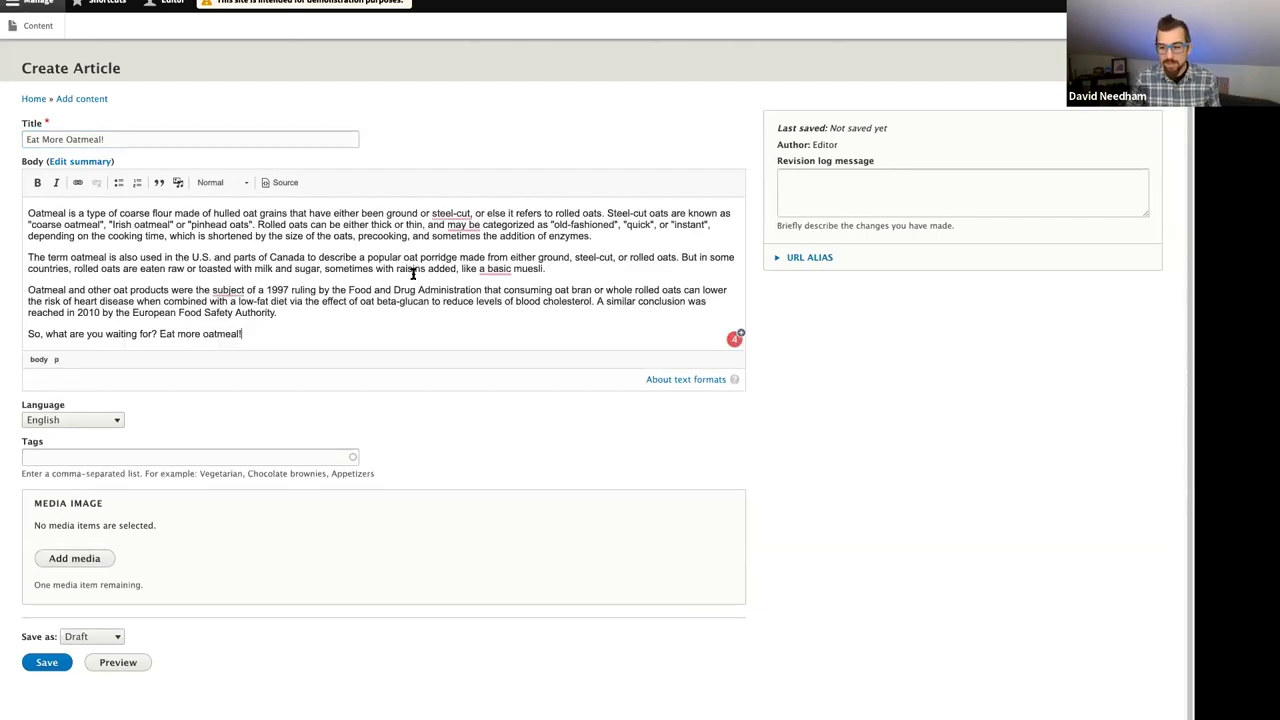
# Step: Attach the existing "Oatmeal Fruit Syrop Topping" picture from the media library as the article's media image
pyautogui.click(84, 558)
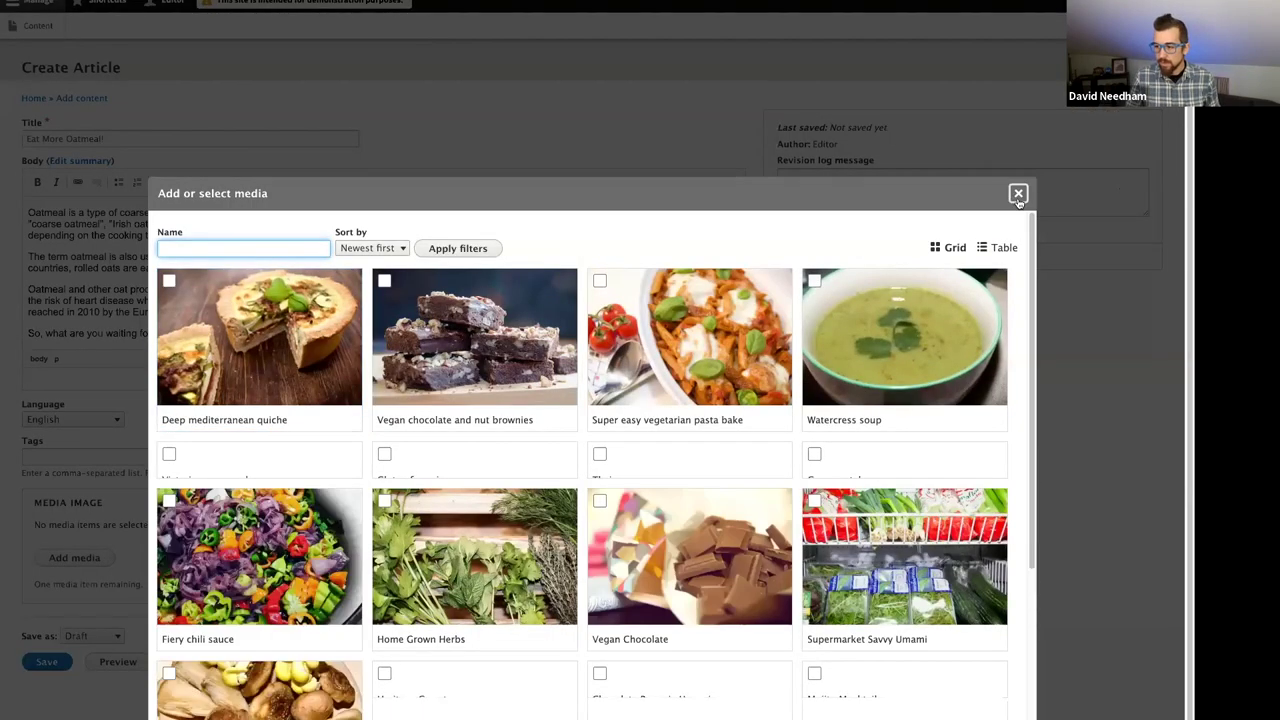
pyautogui.press('Escape')
pyautogui.click(66, 560)
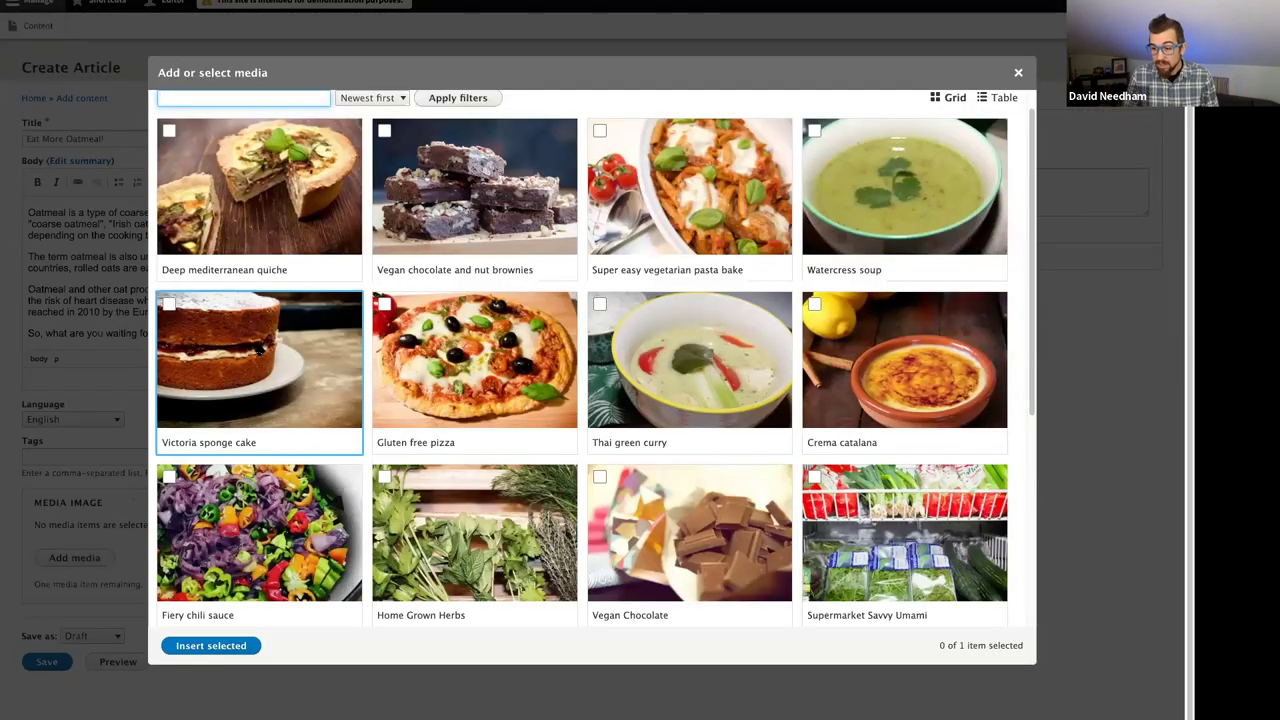
pyautogui.scroll(-1, 258, 348)
pyautogui.scroll(-3, 258, 348)
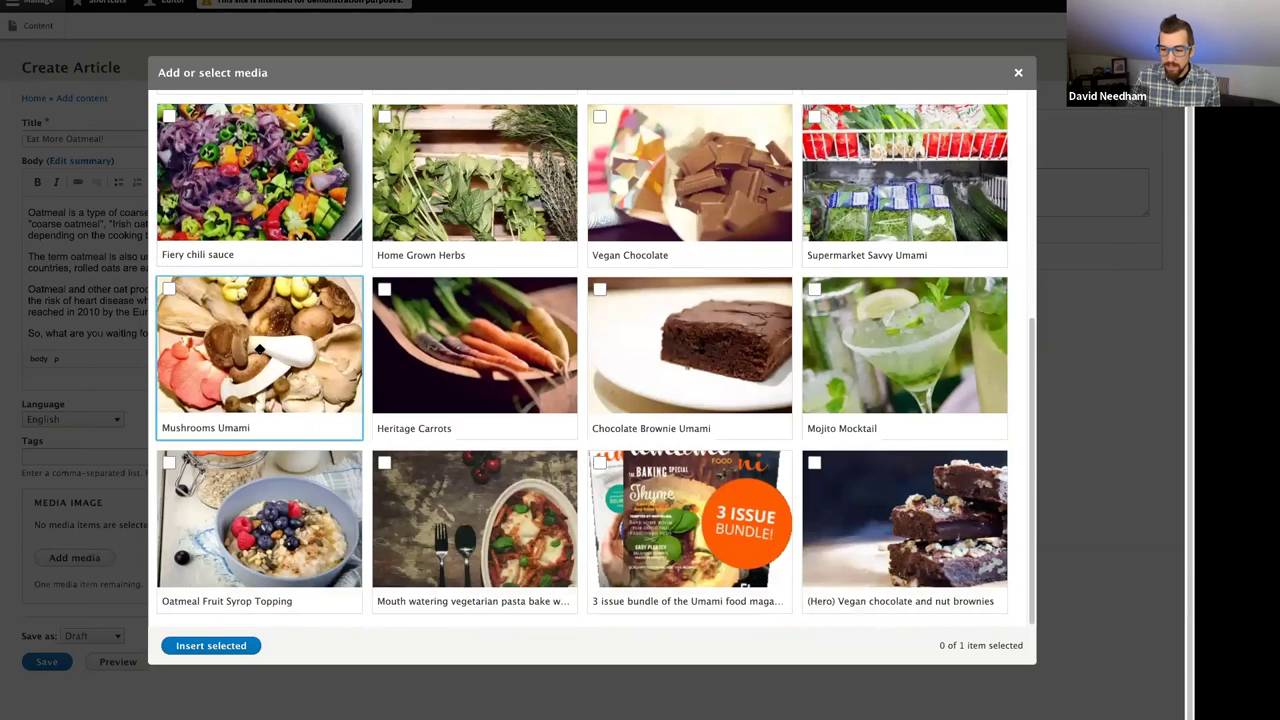
pyautogui.click(167, 462)
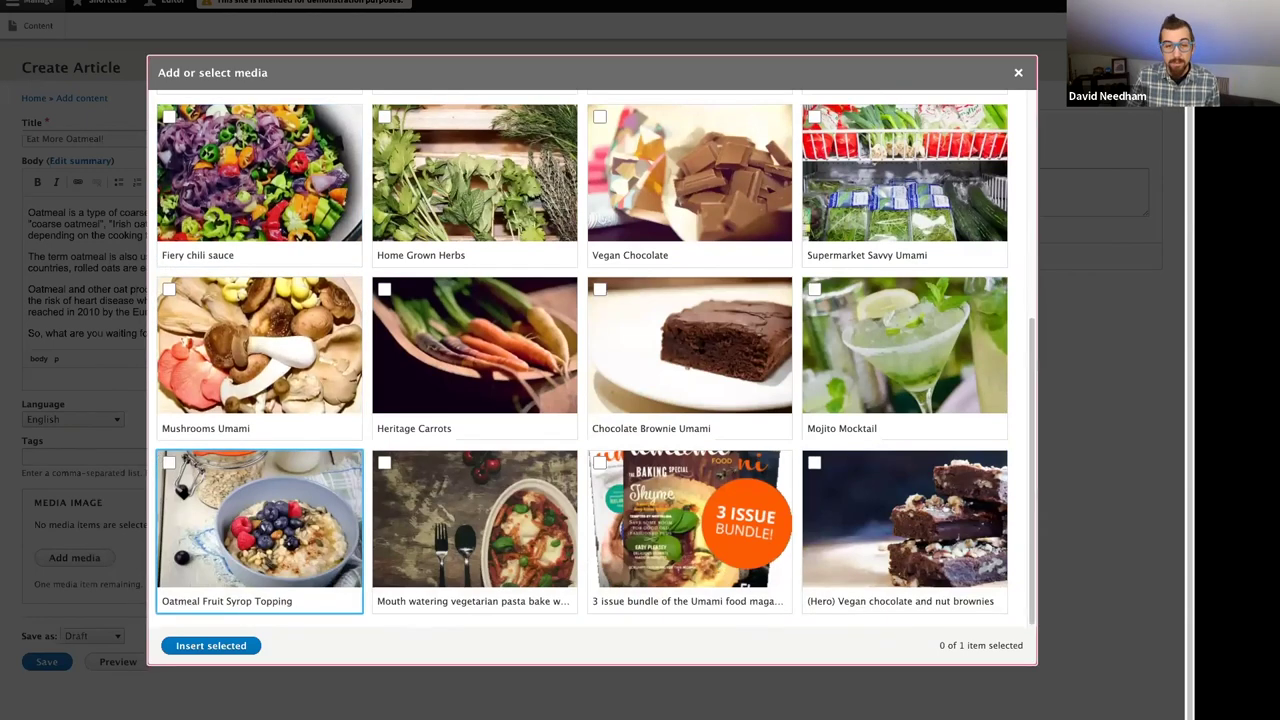
pyautogui.click(190, 645)
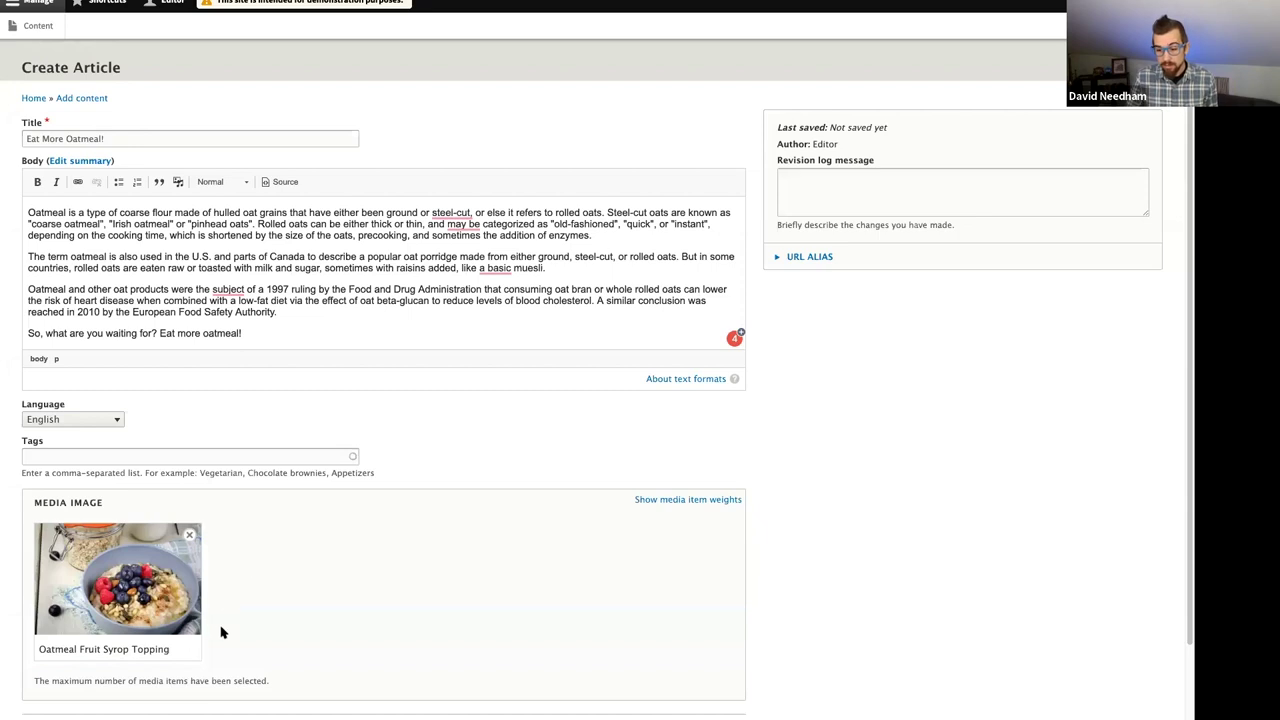
# Step: Set the article's save state to Published and save it
pyautogui.scroll(-2, 222, 632)
pyautogui.click(89, 632)
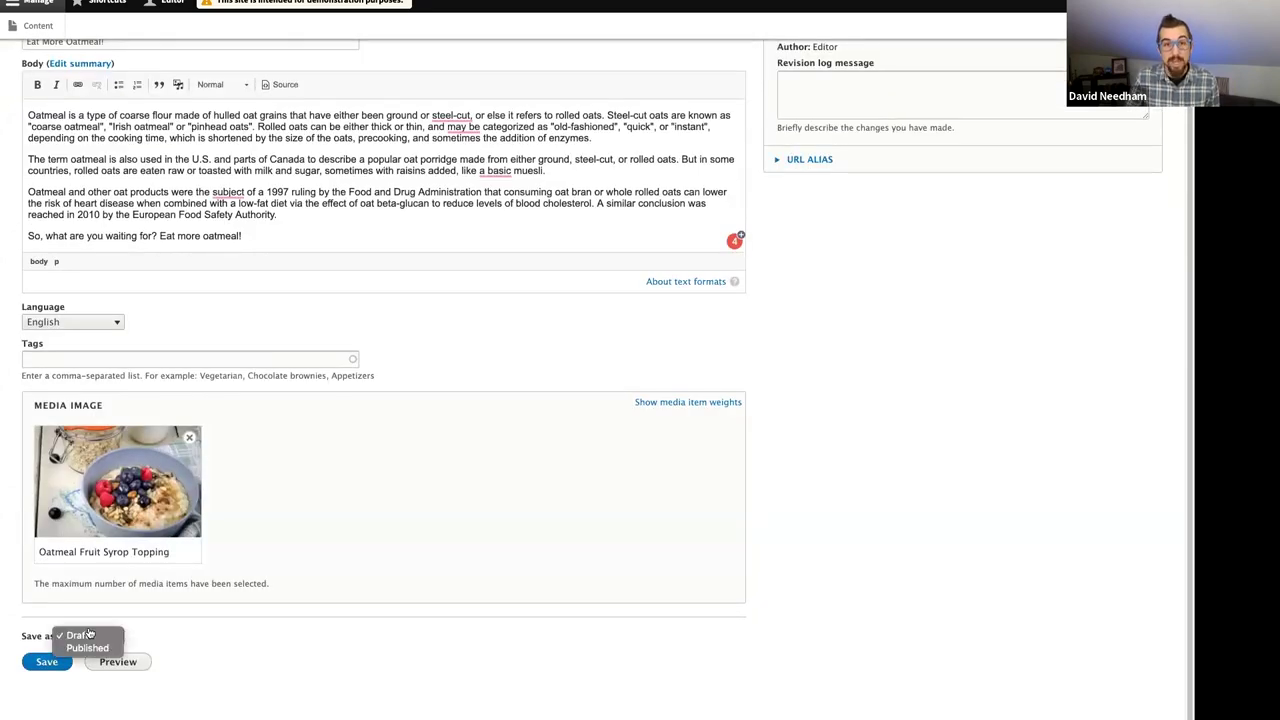
pyautogui.click(80, 648)
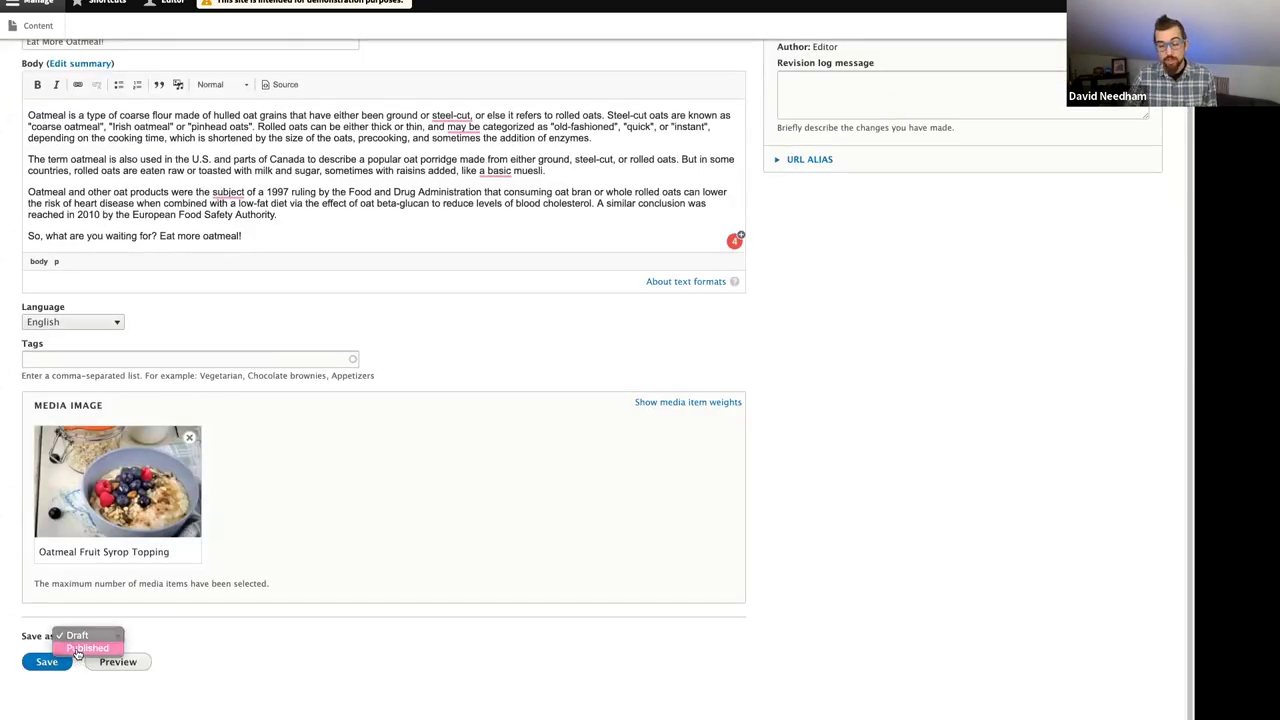
pyautogui.click(66, 662)
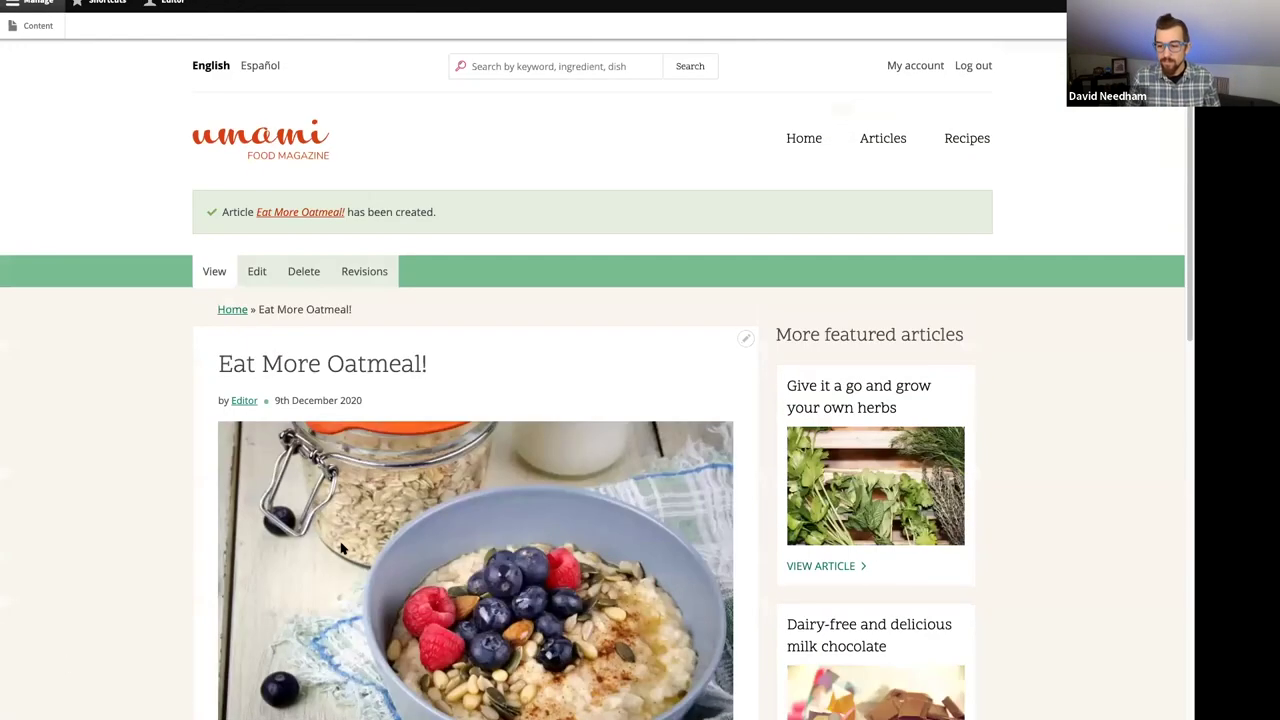
# Step: Review the saved article's page from image to closing text, and check the site's Articles listing
pyautogui.scroll(-2, 247, 482)
pyautogui.scroll(-3, 247, 482)
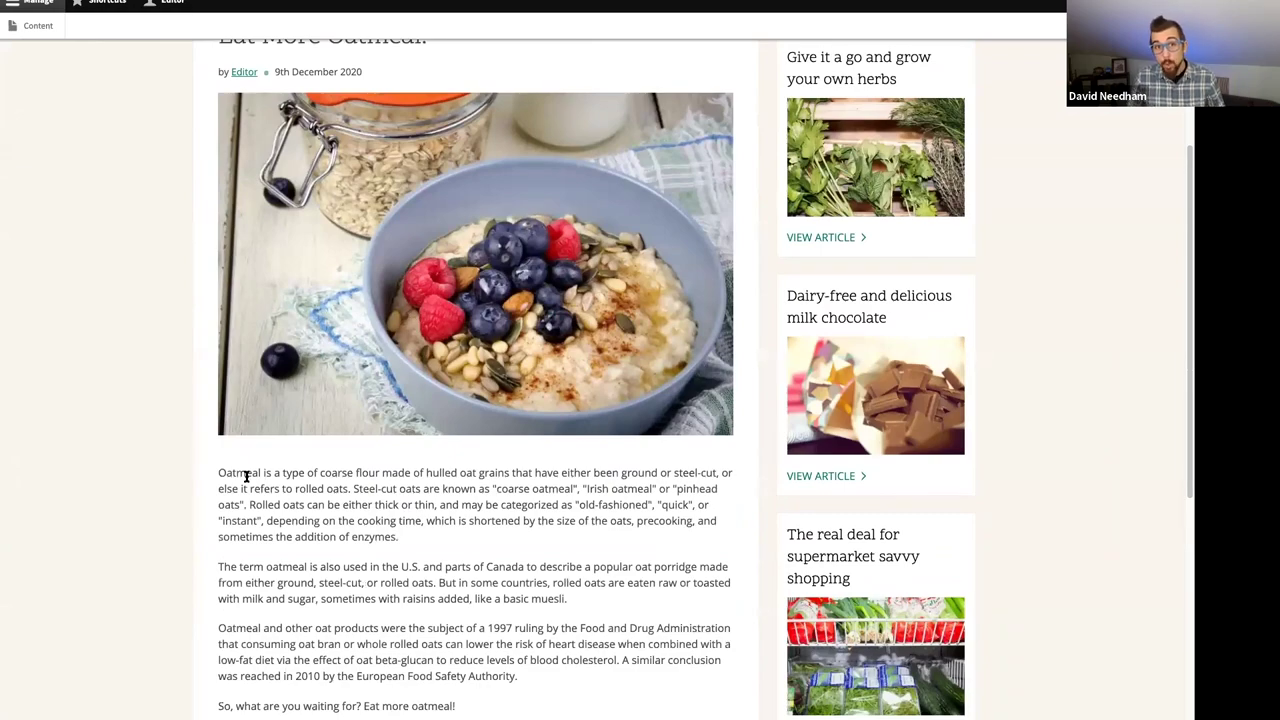
pyautogui.scroll(-3, 247, 478)
pyautogui.scroll(2, 247, 478)
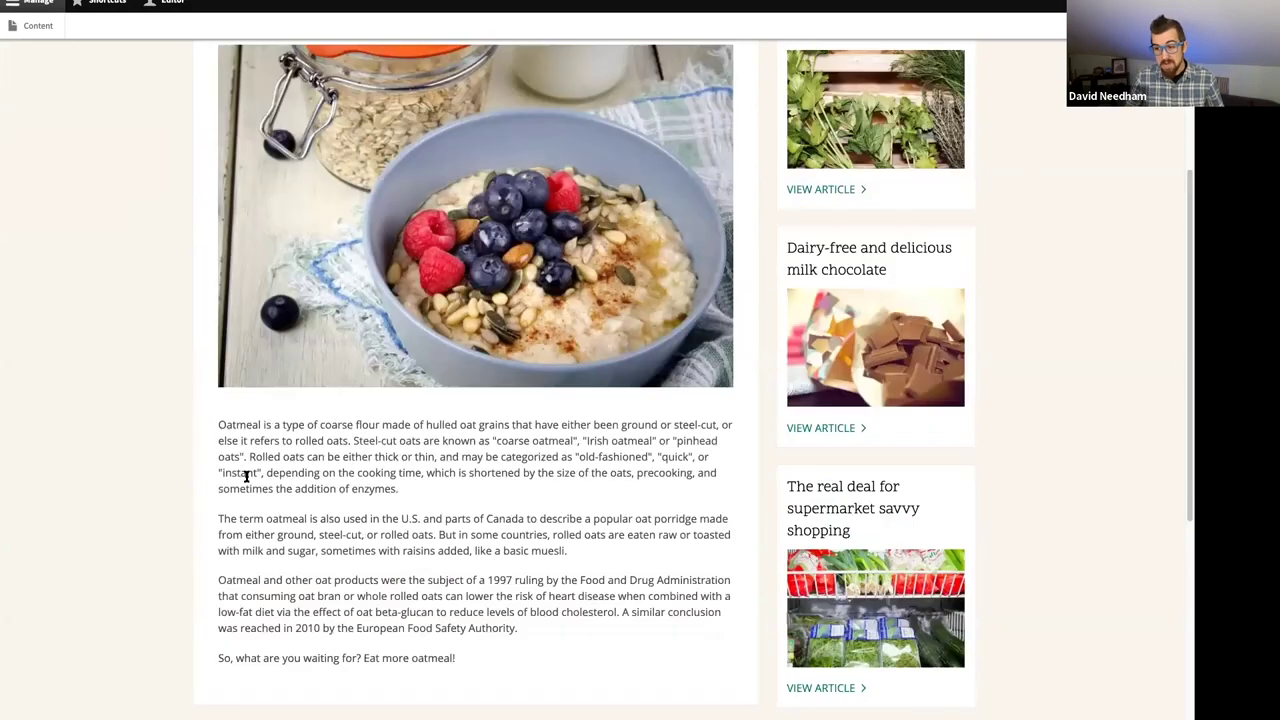
pyautogui.scroll(5, 247, 478)
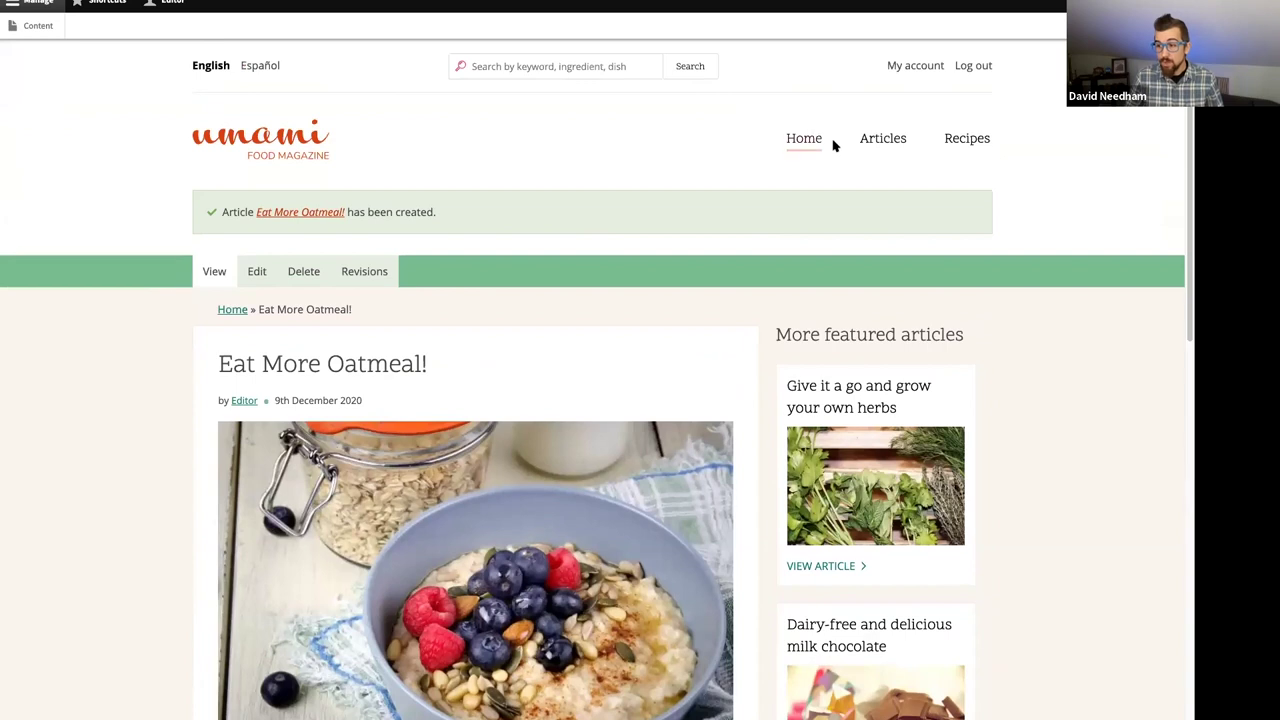
pyautogui.click(860, 145)
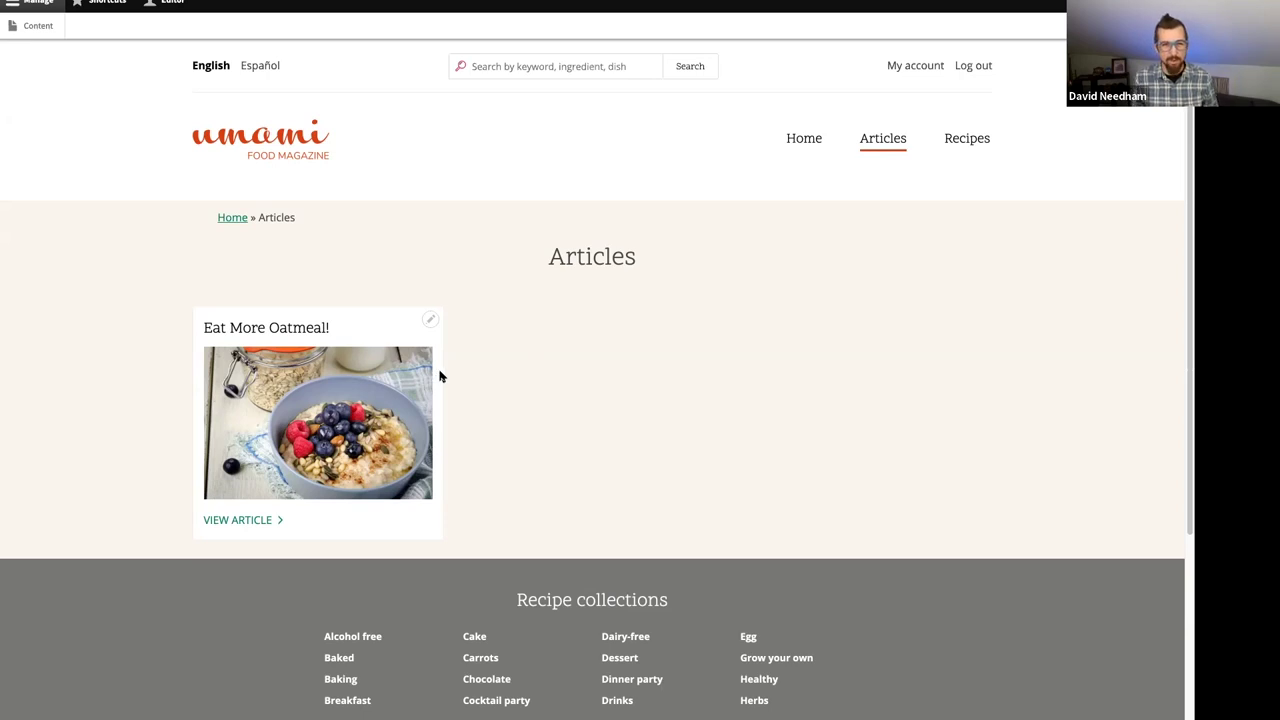
# Step: Compare the Articles listing with the items in the content overview, and return to the site
pyautogui.click(18, 25)
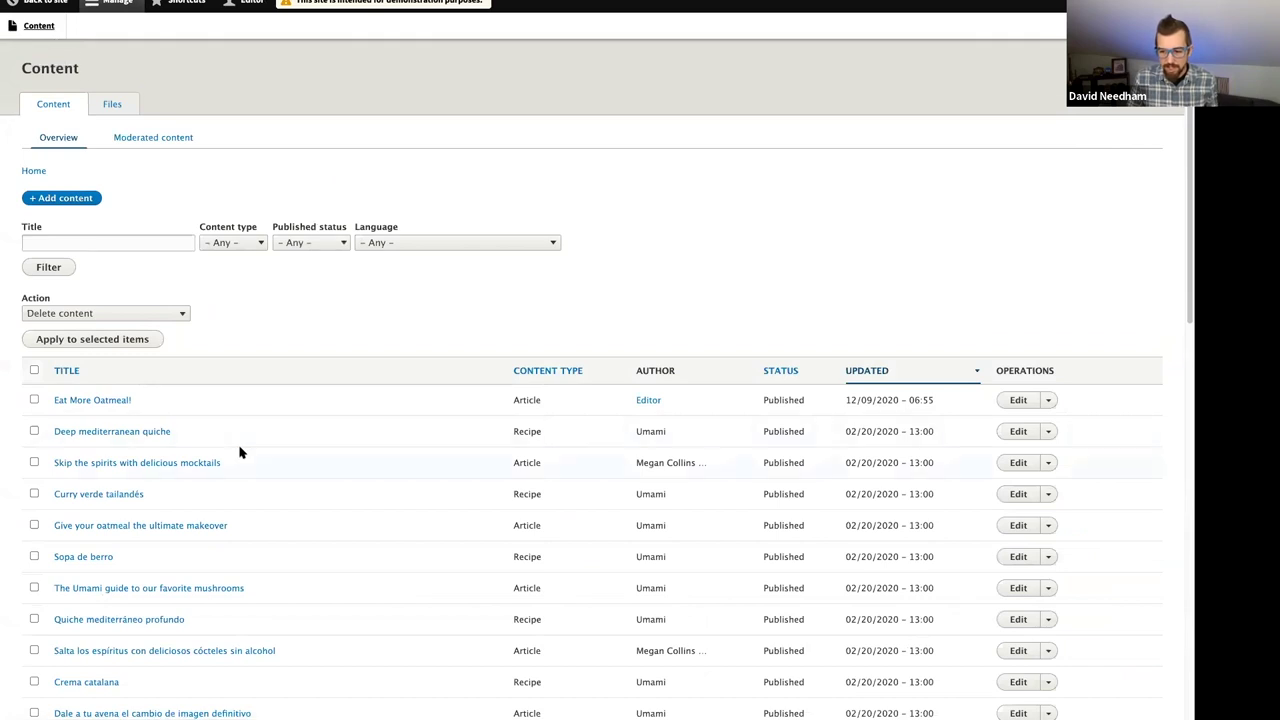
pyautogui.scroll(-3, 394, 280)
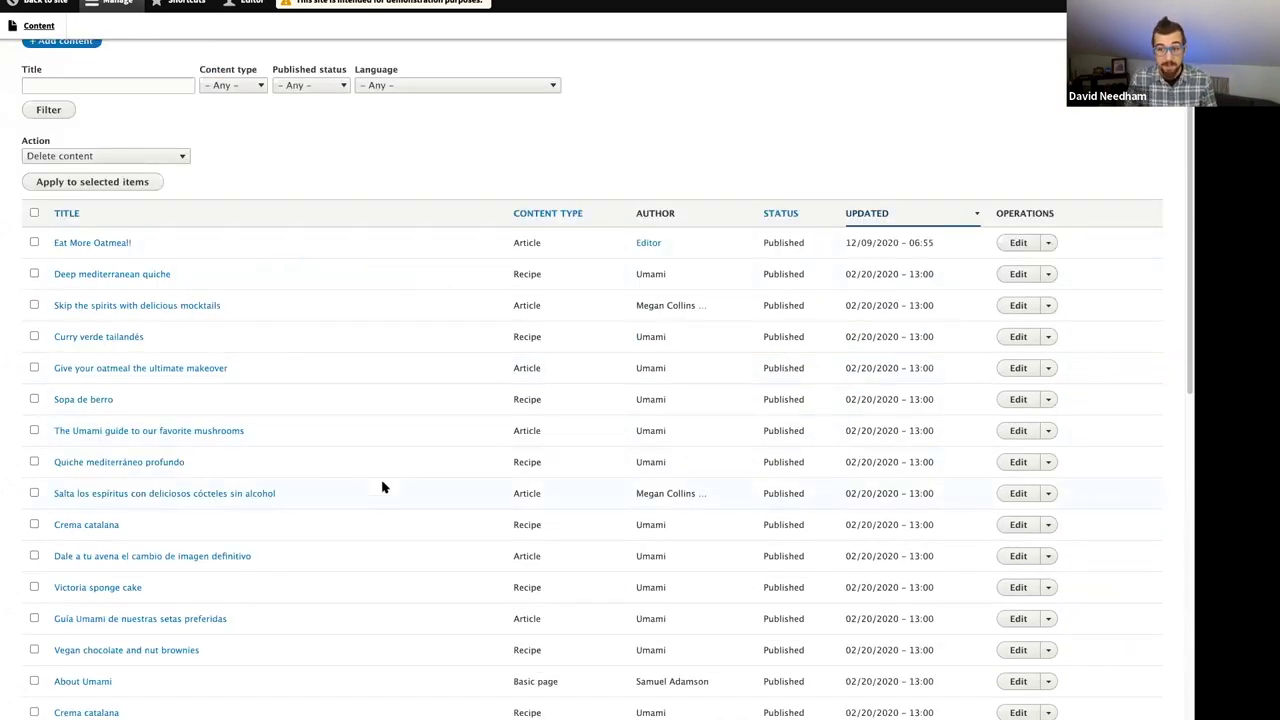
pyautogui.scroll(3, 209, 343)
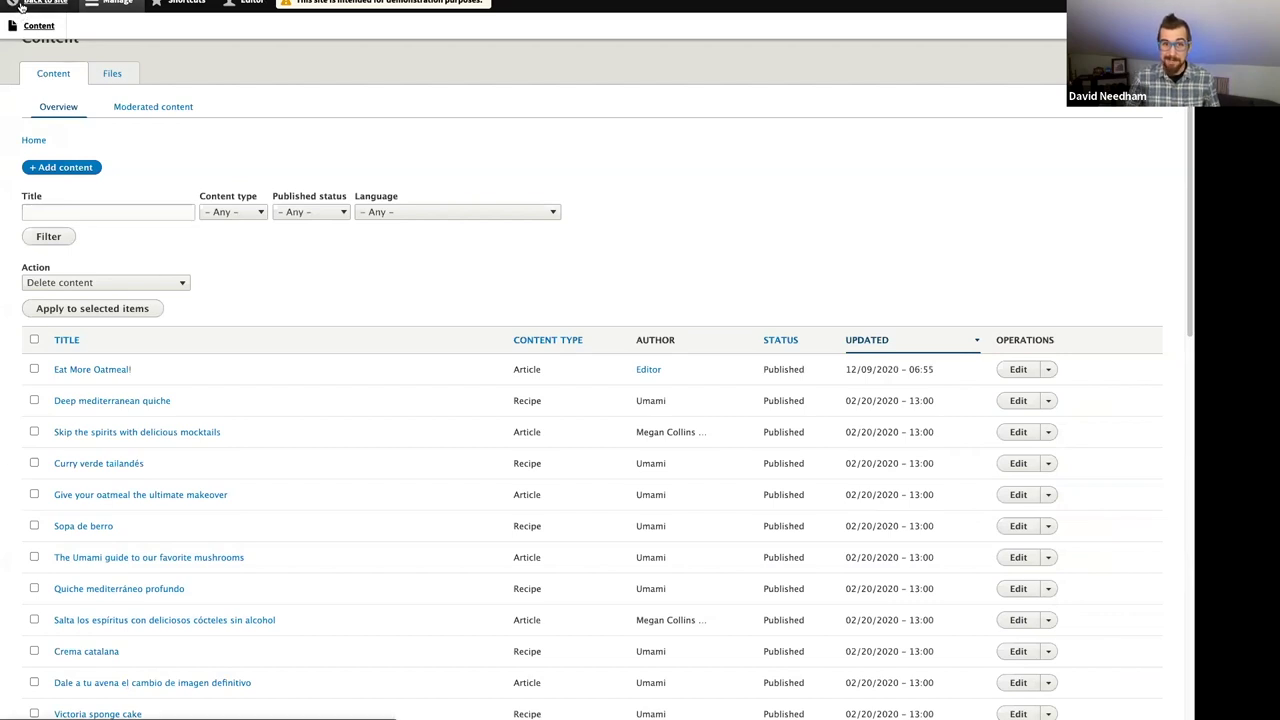
pyautogui.click(20, 5)
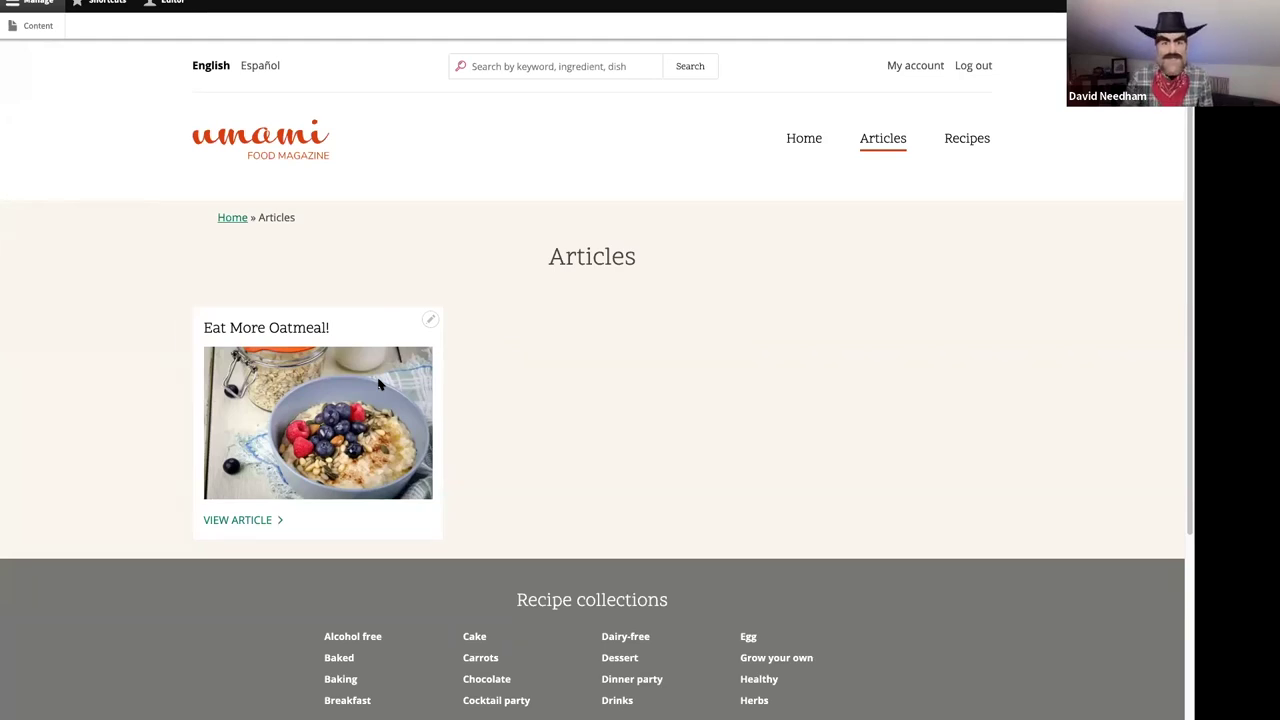
# Step: Switch to the Pantheon dashboard, look at the Live environment's deploy log, and visit the development site from the Dev environment
pyautogui.hotkey('ctrl', 'Tab')
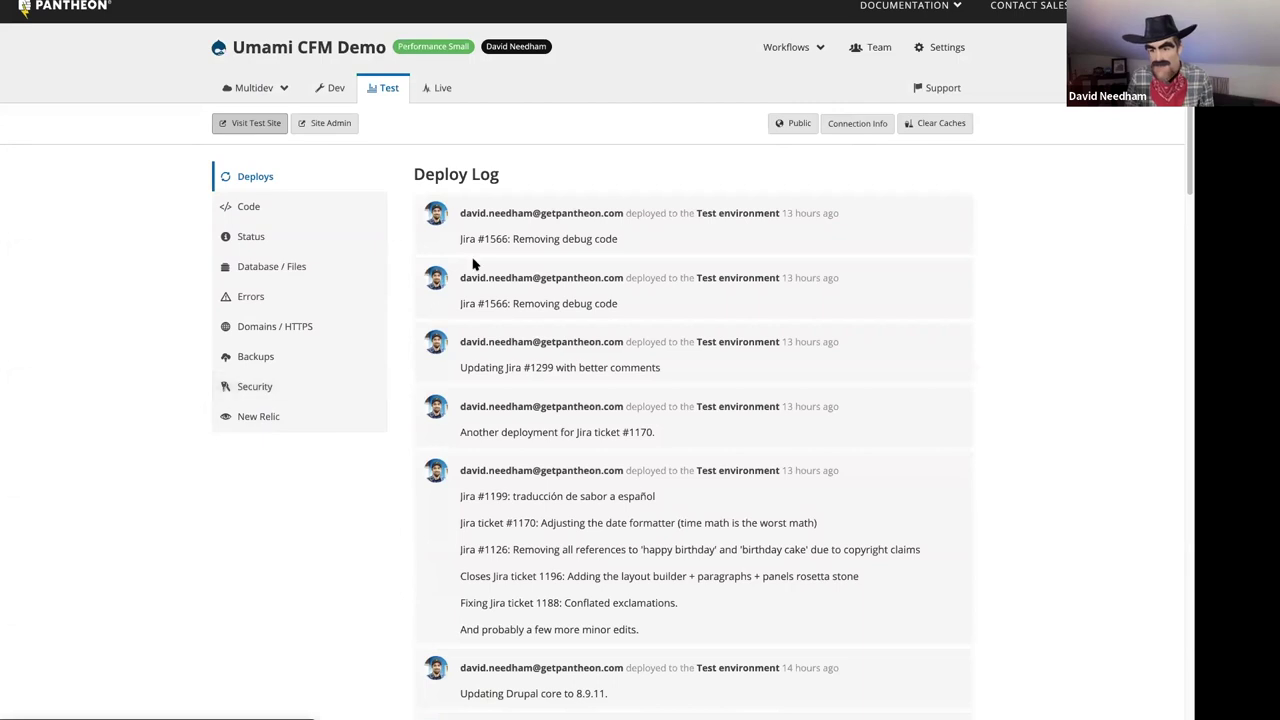
pyautogui.click(337, 89)
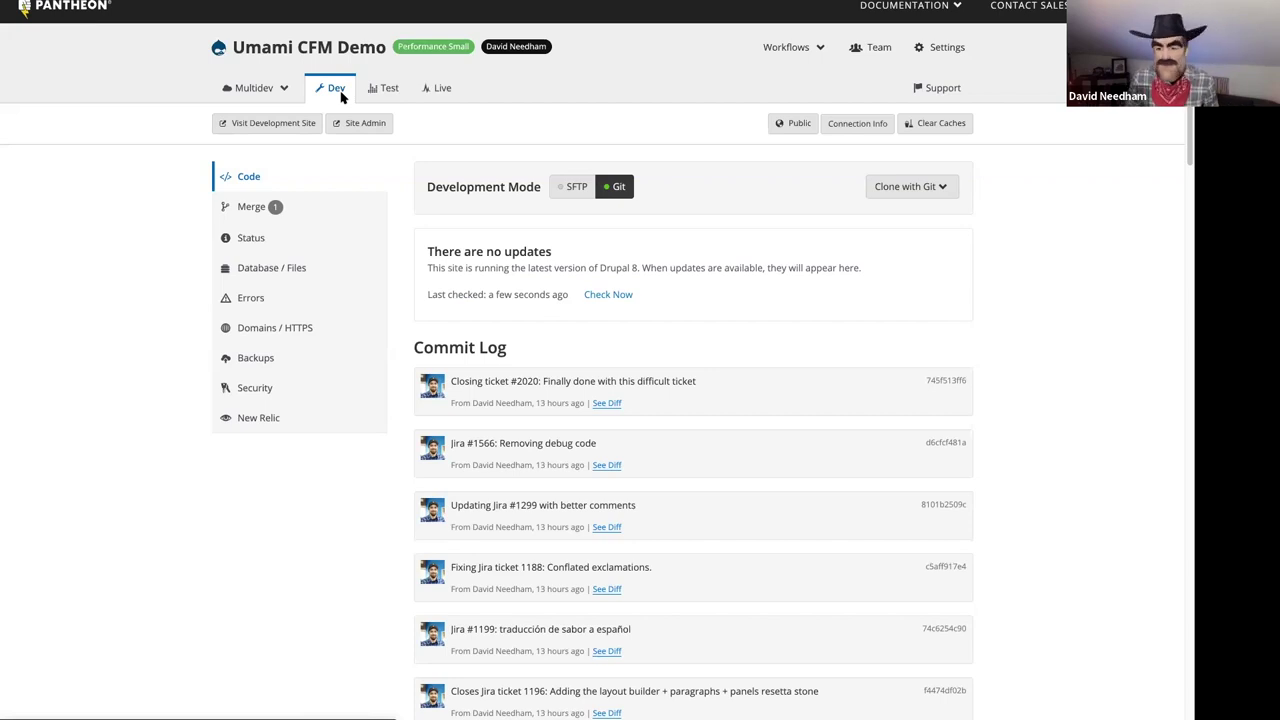
pyautogui.click(440, 93)
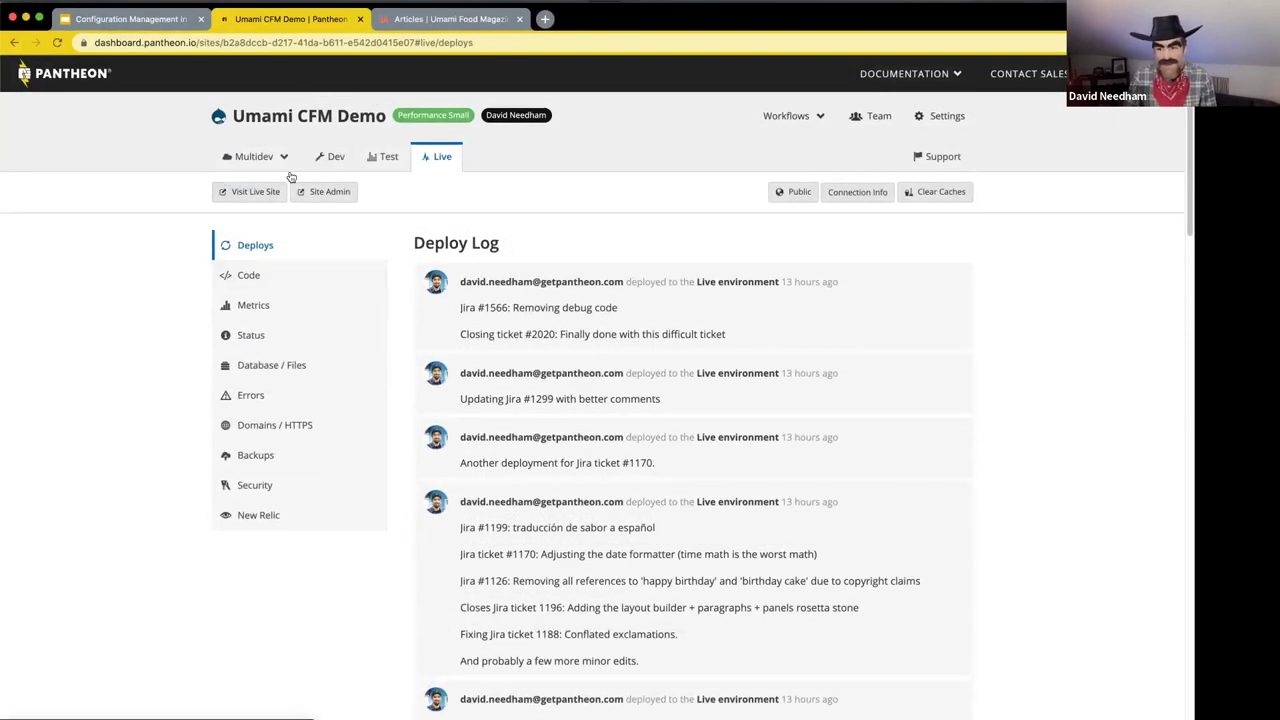
pyautogui.click(318, 158)
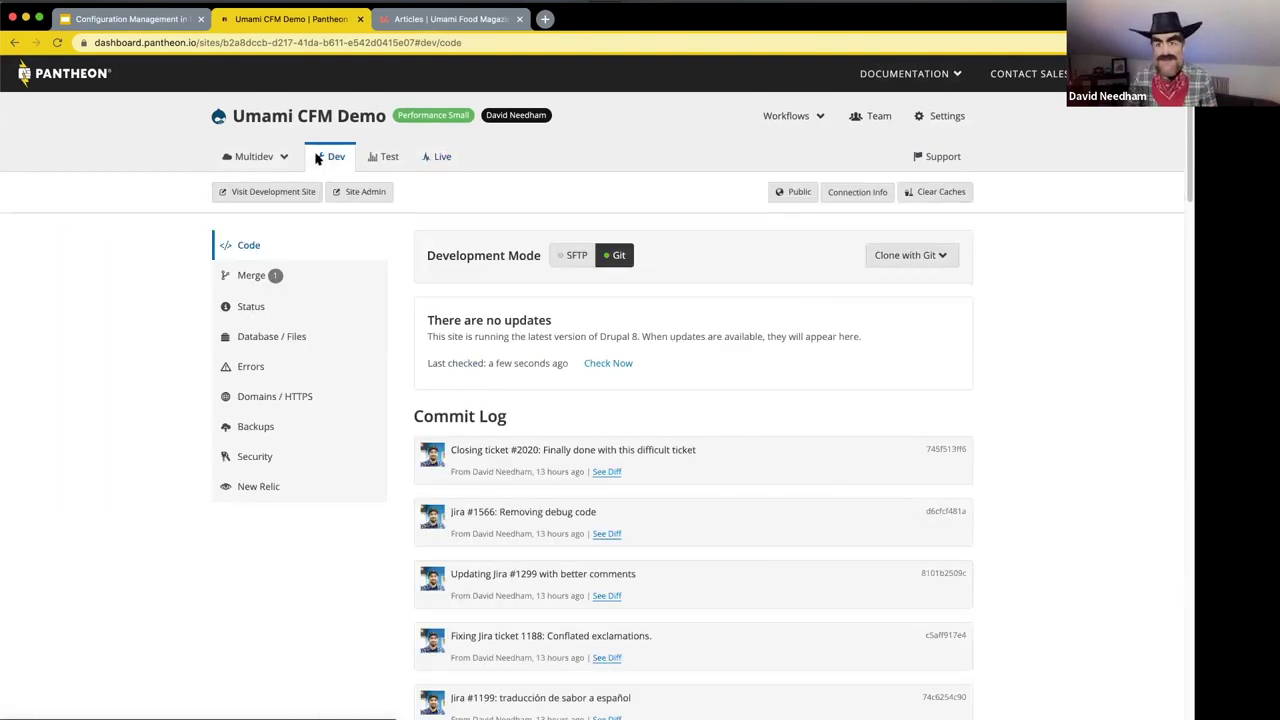
pyautogui.click(265, 194)
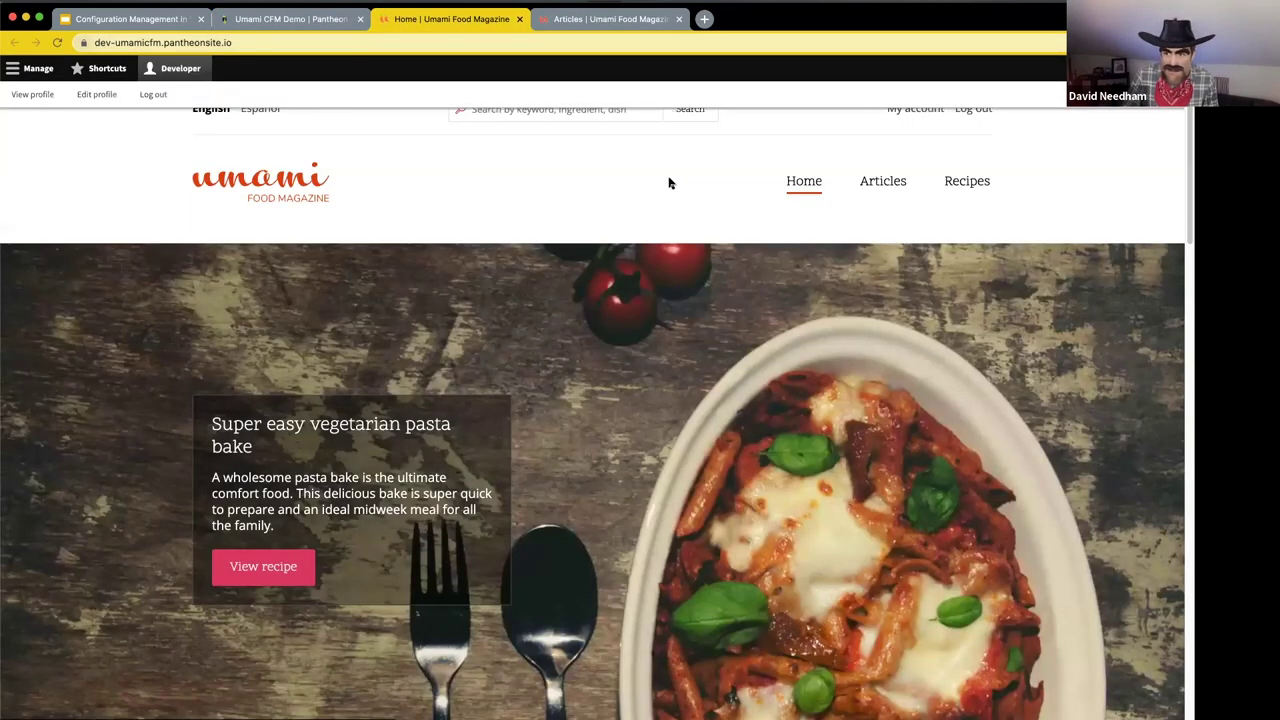
# Step: Open the view behind the development site's Articles page for editing
pyautogui.click(884, 193)
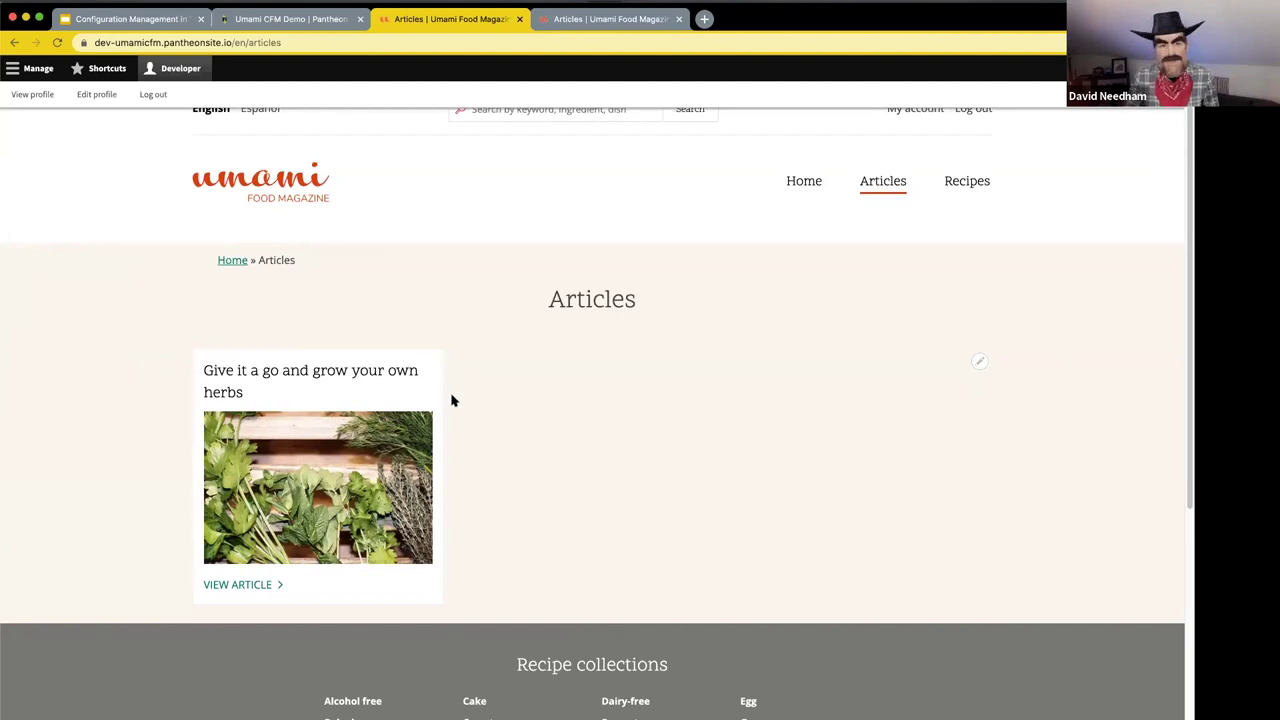
pyautogui.click(981, 365)
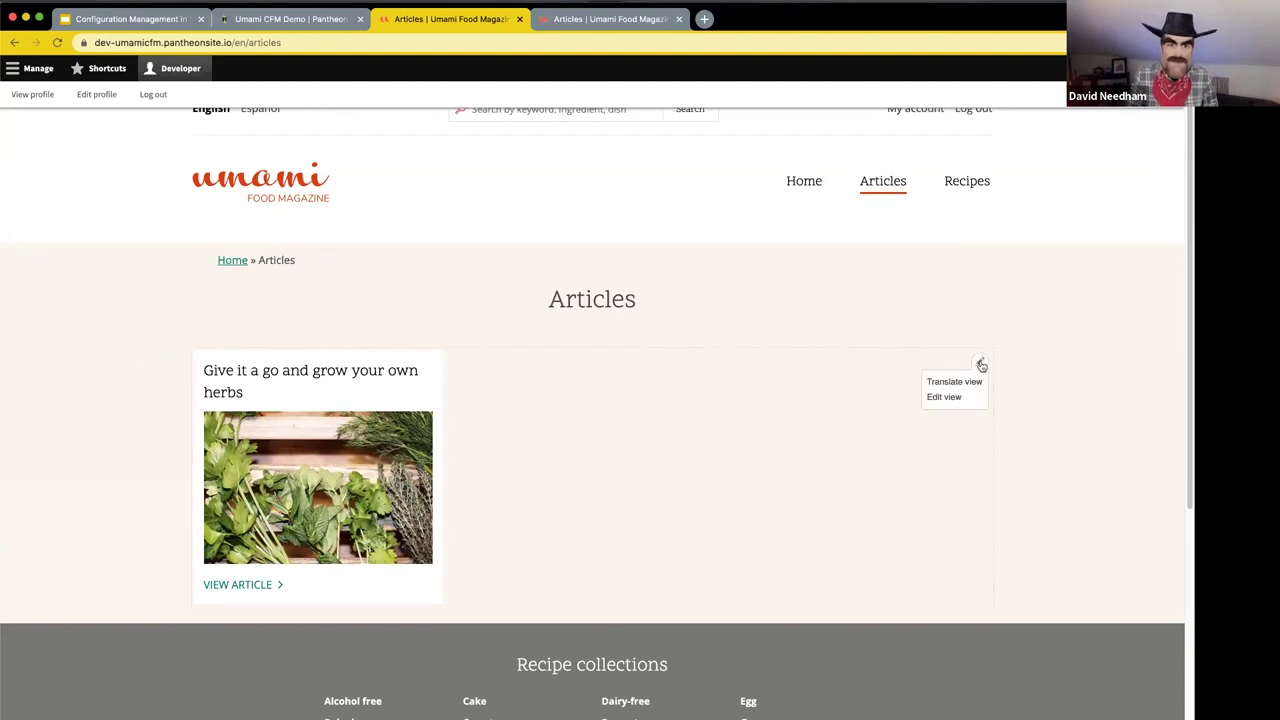
pyautogui.click(943, 397)
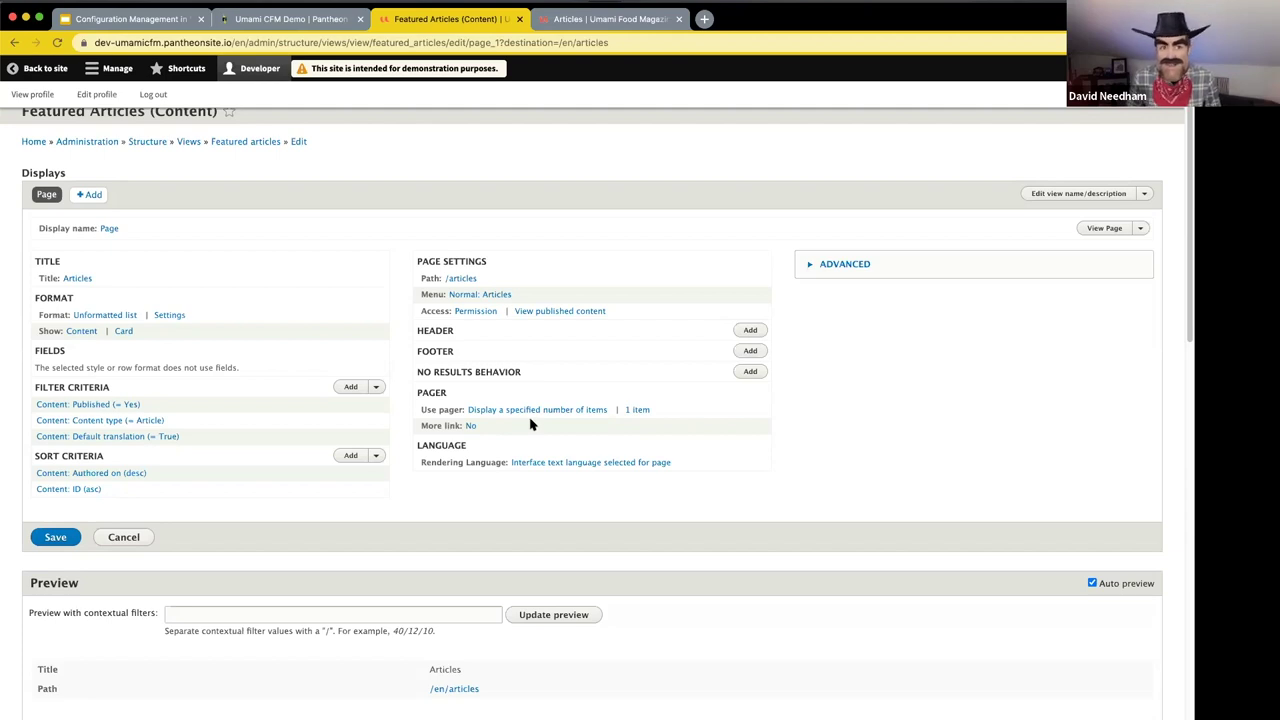
# Step: Change the view's pager to paged output with a mini pager showing 6 items per page
pyautogui.click(524, 411)
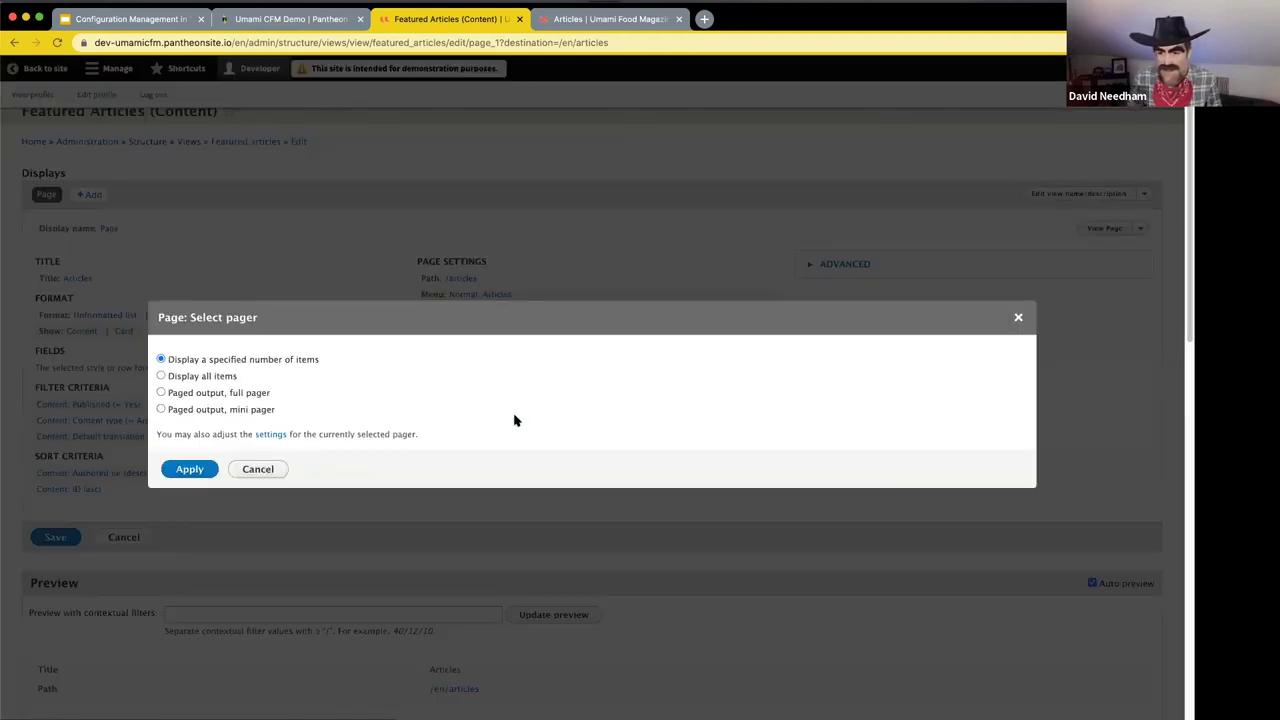
pyautogui.click(161, 409)
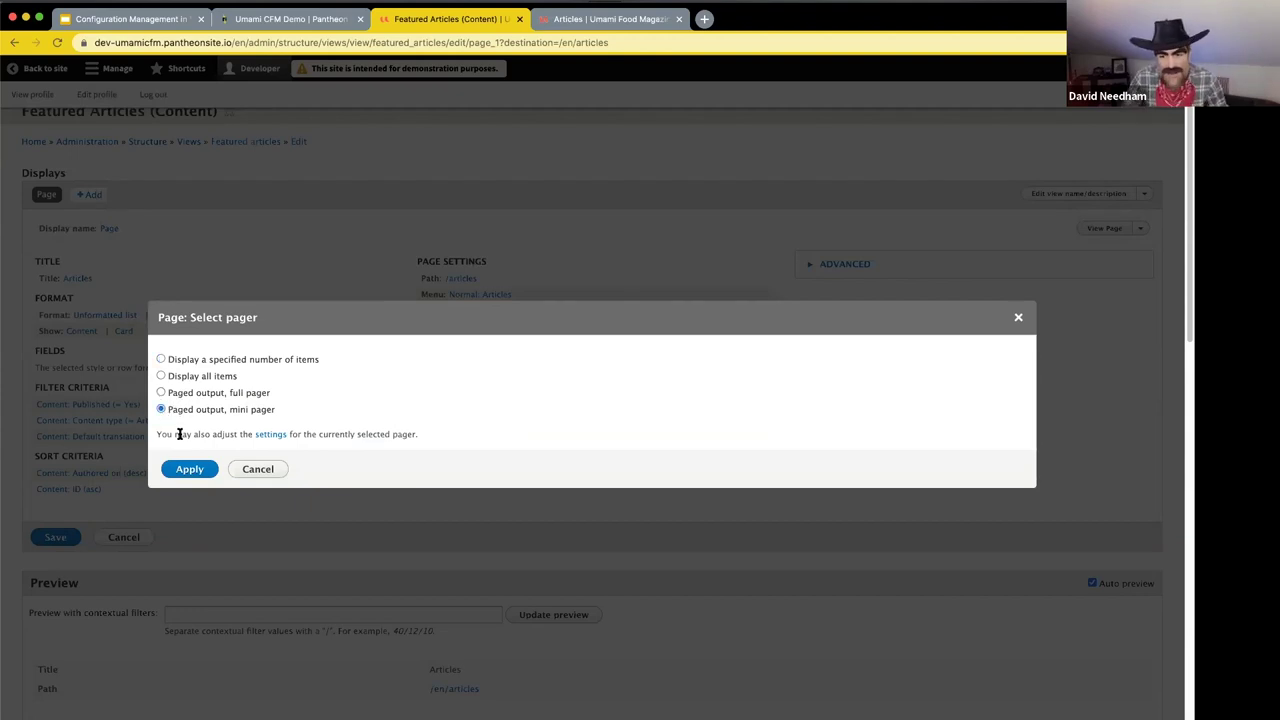
pyautogui.click(190, 469)
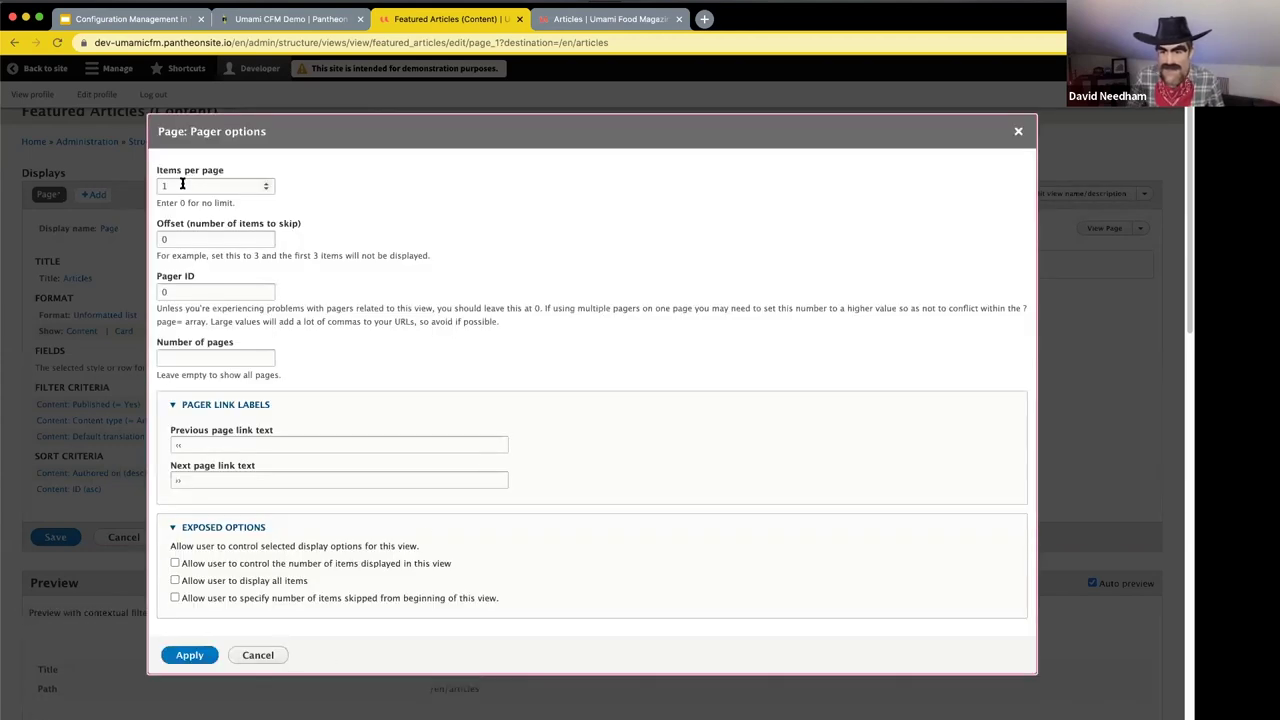
pyautogui.click(182, 185)
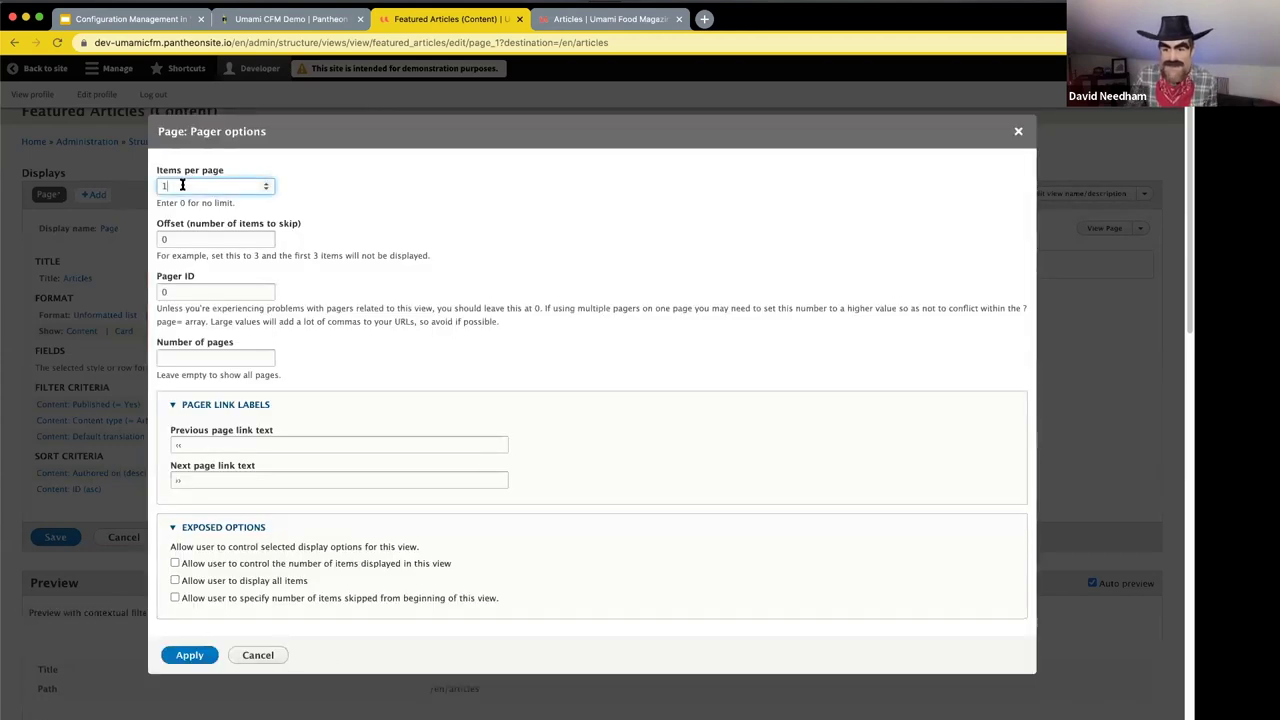
pyautogui.press('BackSpace')
pyautogui.write('6')
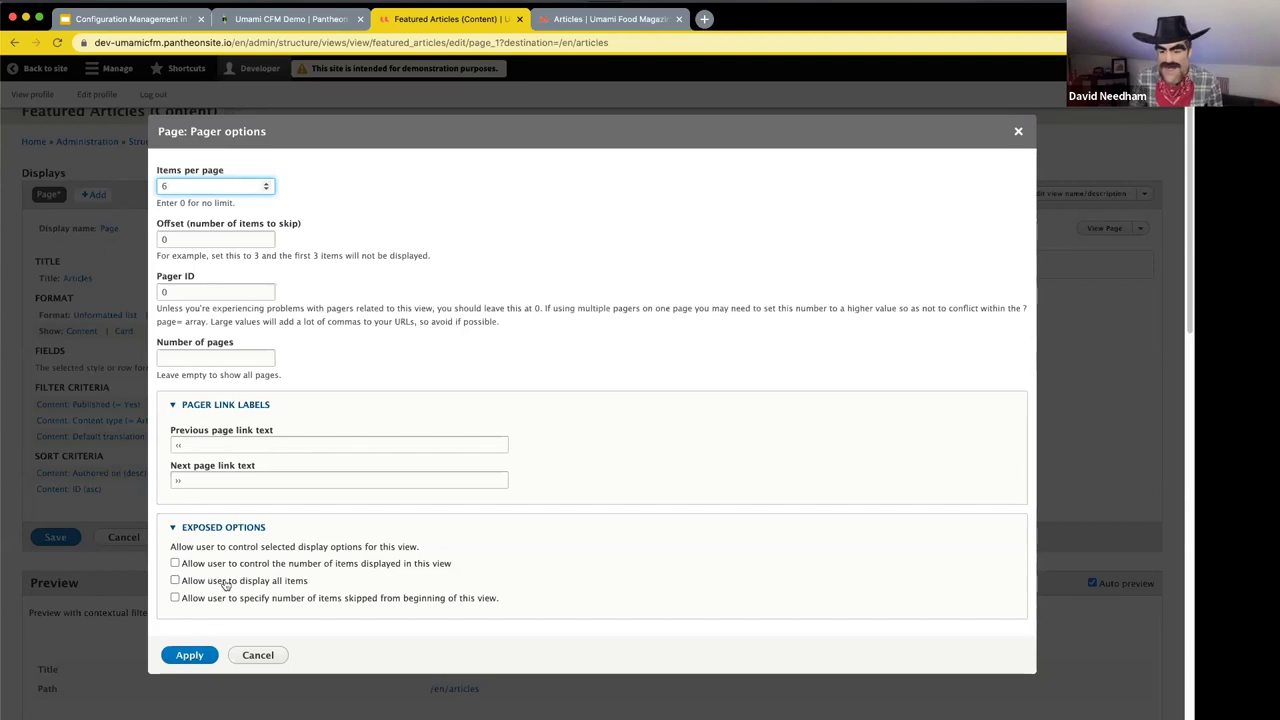
pyautogui.click(189, 655)
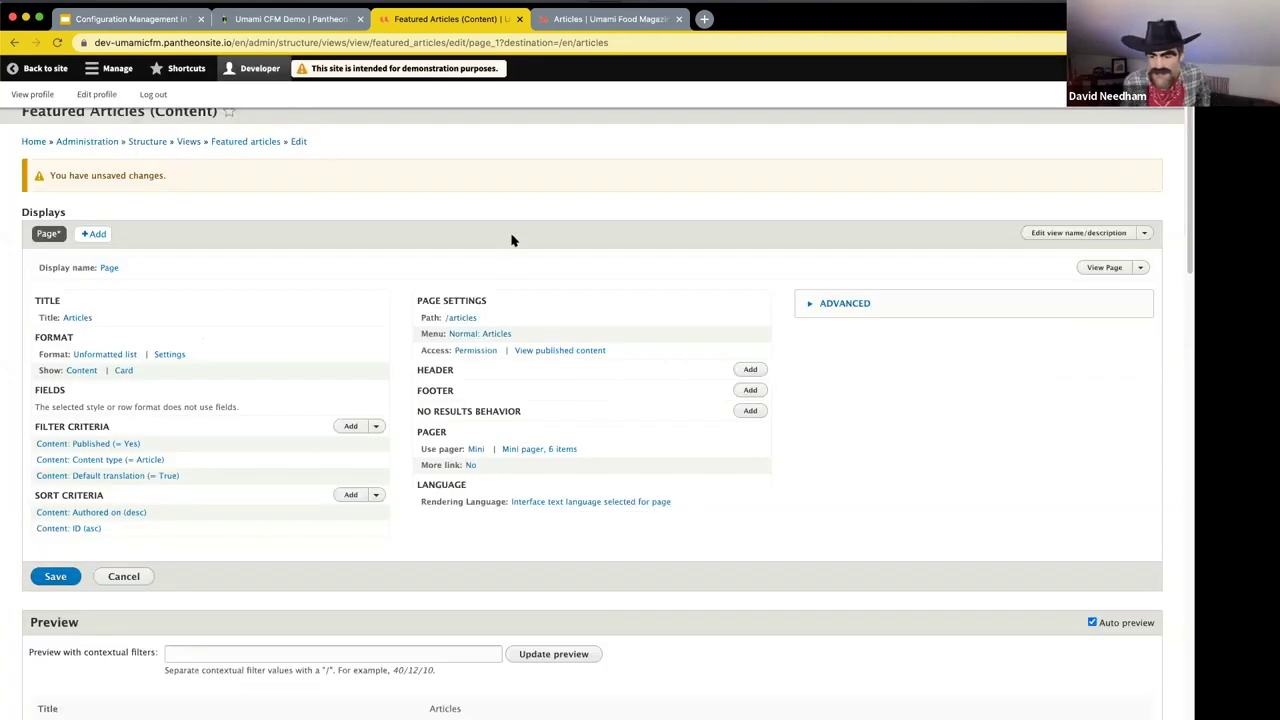
# Step: Save the Featured Articles view and check the resulting Articles page down to its pager
pyautogui.scroll(-2, 399, 477)
pyautogui.scroll(-4, 399, 477)
pyautogui.click(45, 318)
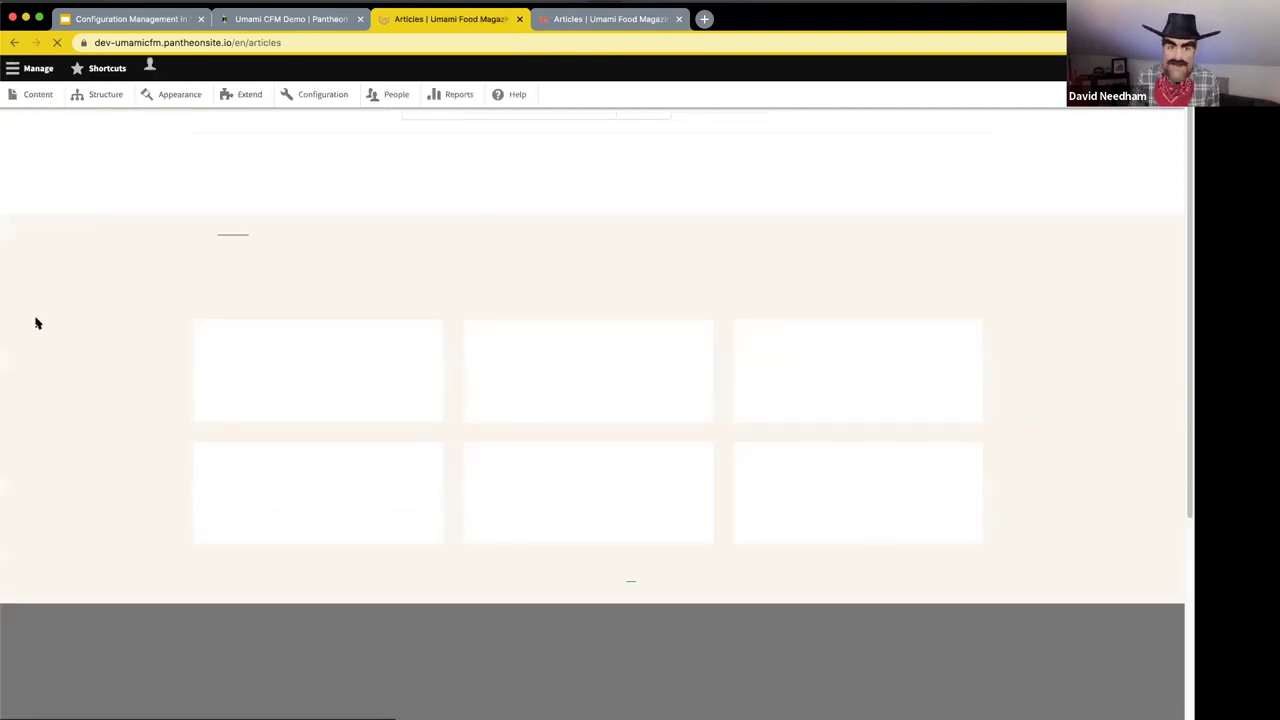
pyautogui.scroll(-1, 709, 409)
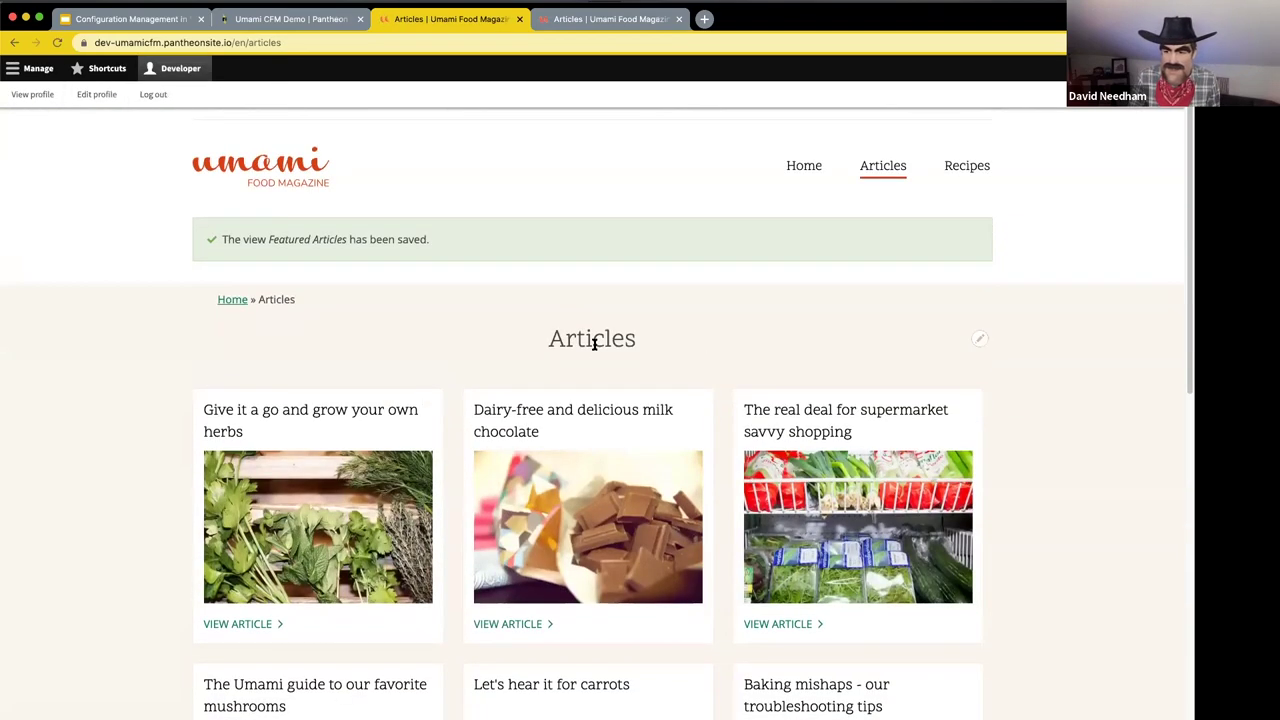
pyautogui.scroll(-4, 595, 350)
pyautogui.scroll(-4, 595, 358)
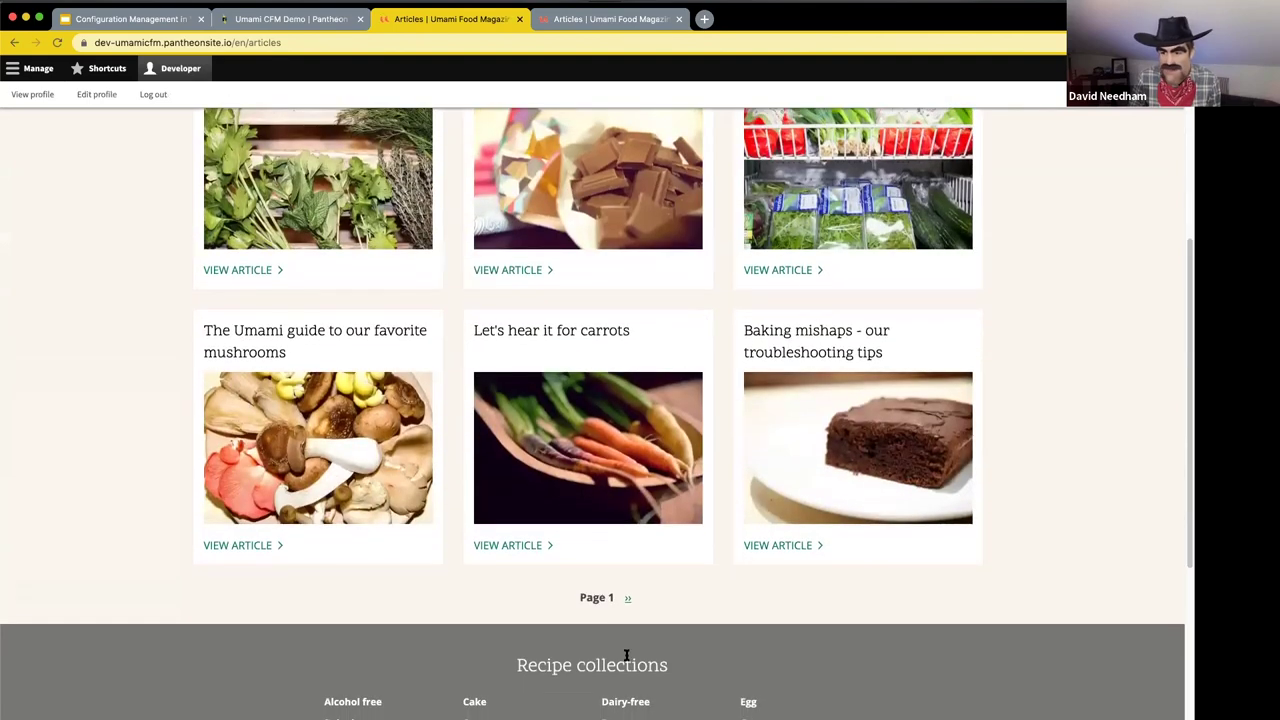
pyautogui.scroll(6, 630, 600)
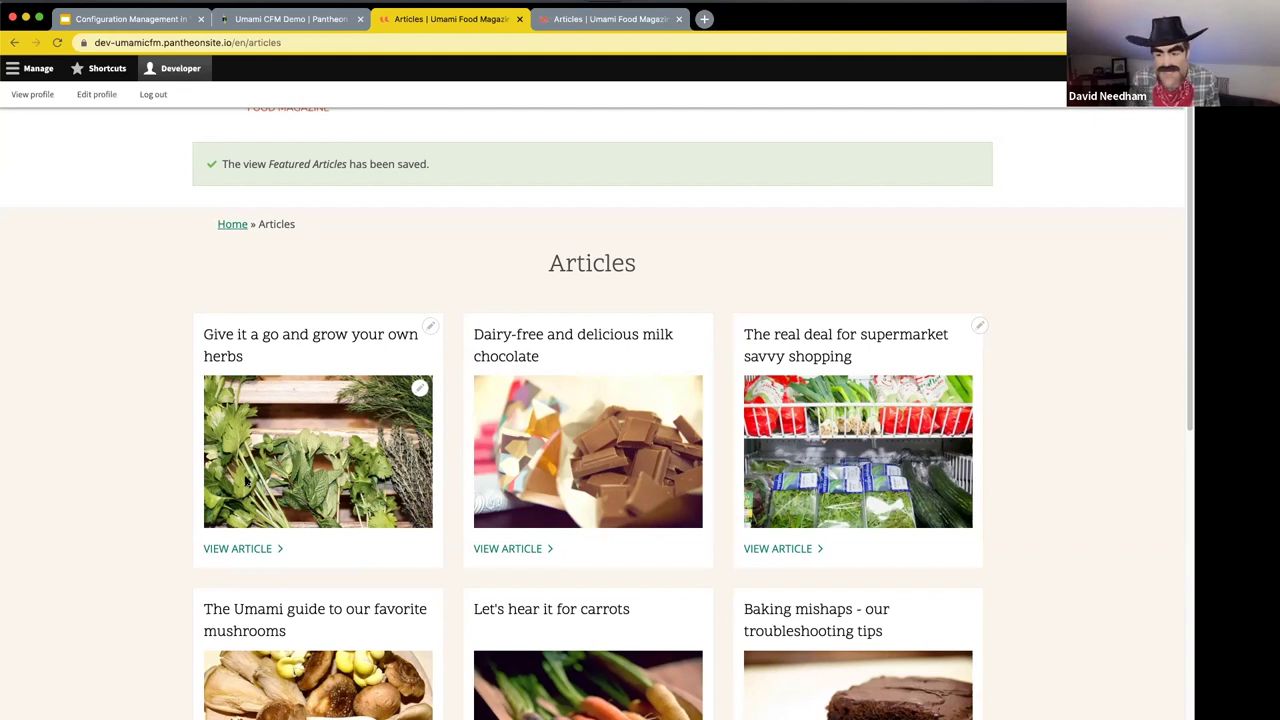
pyautogui.scroll(2, 248, 482)
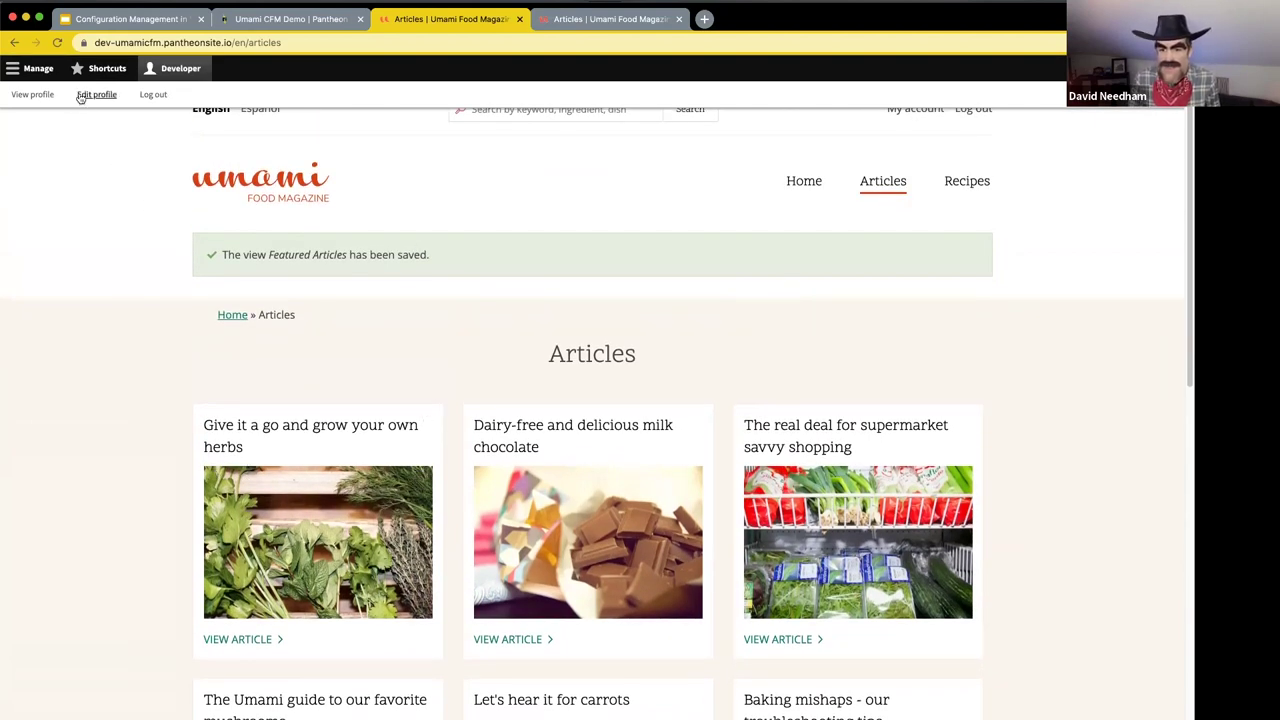
# Step: Open the development site's configuration synchronization page and examine which configuration item is listed as changed
pyautogui.click(10, 66)
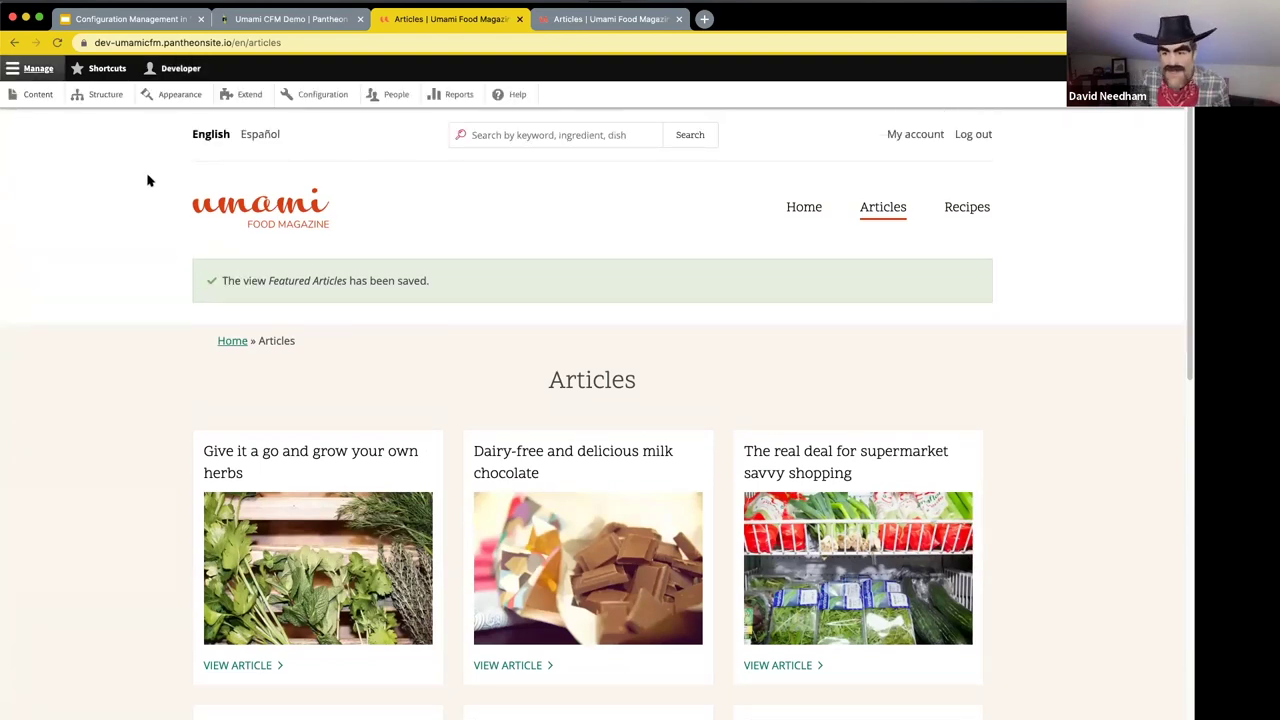
pyautogui.click(322, 94)
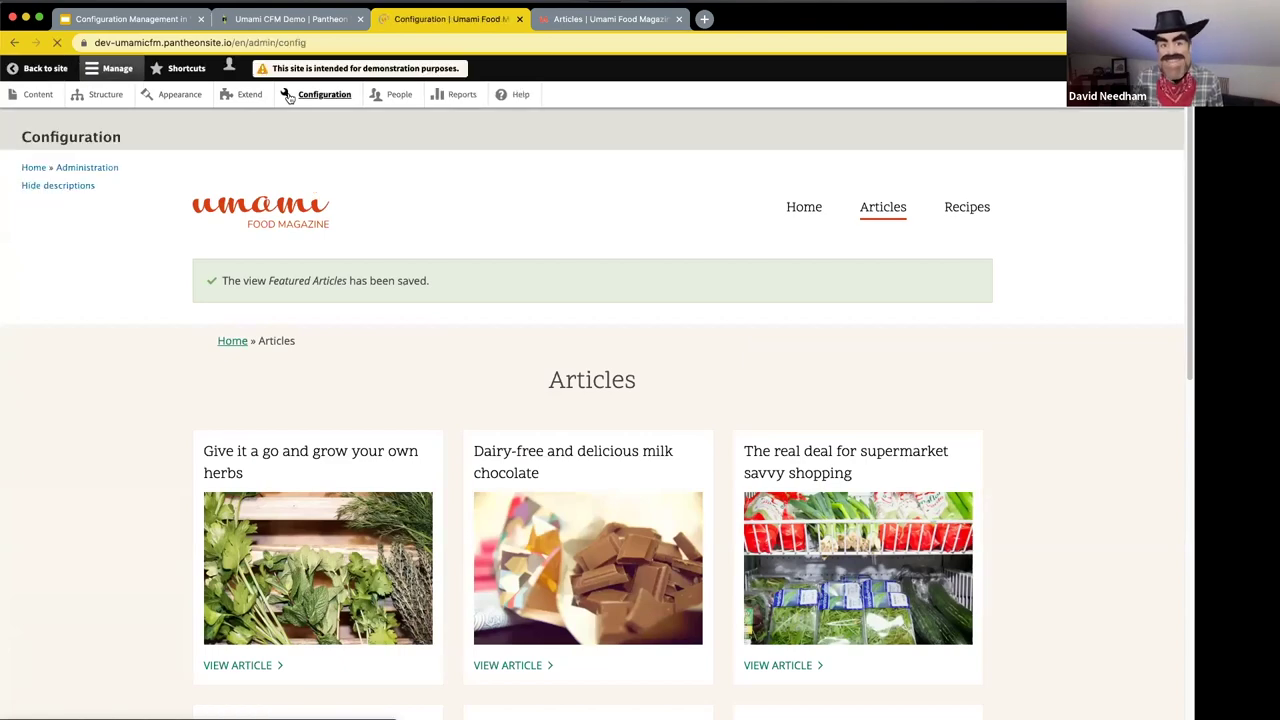
pyautogui.click(147, 619)
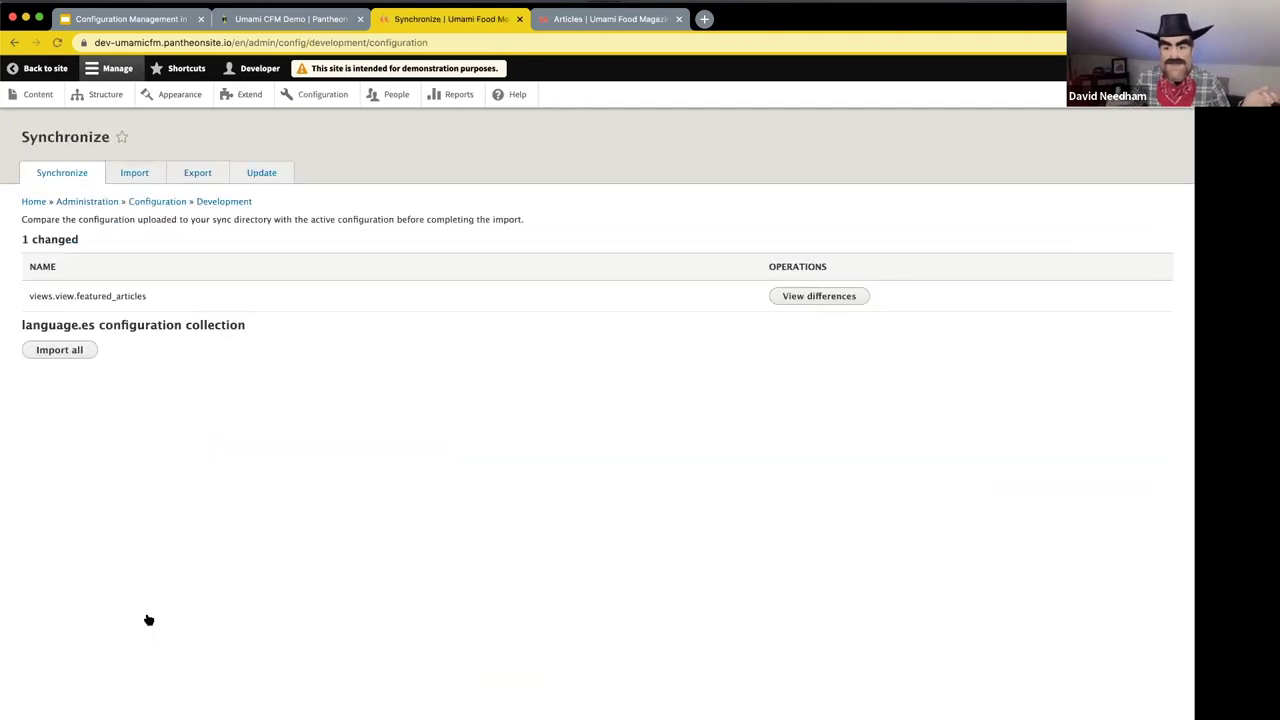
pyautogui.doubleClick(48, 238)
pyautogui.moveTo(32, 296); pyautogui.dragTo(57, 295)
pyautogui.click(57, 293)
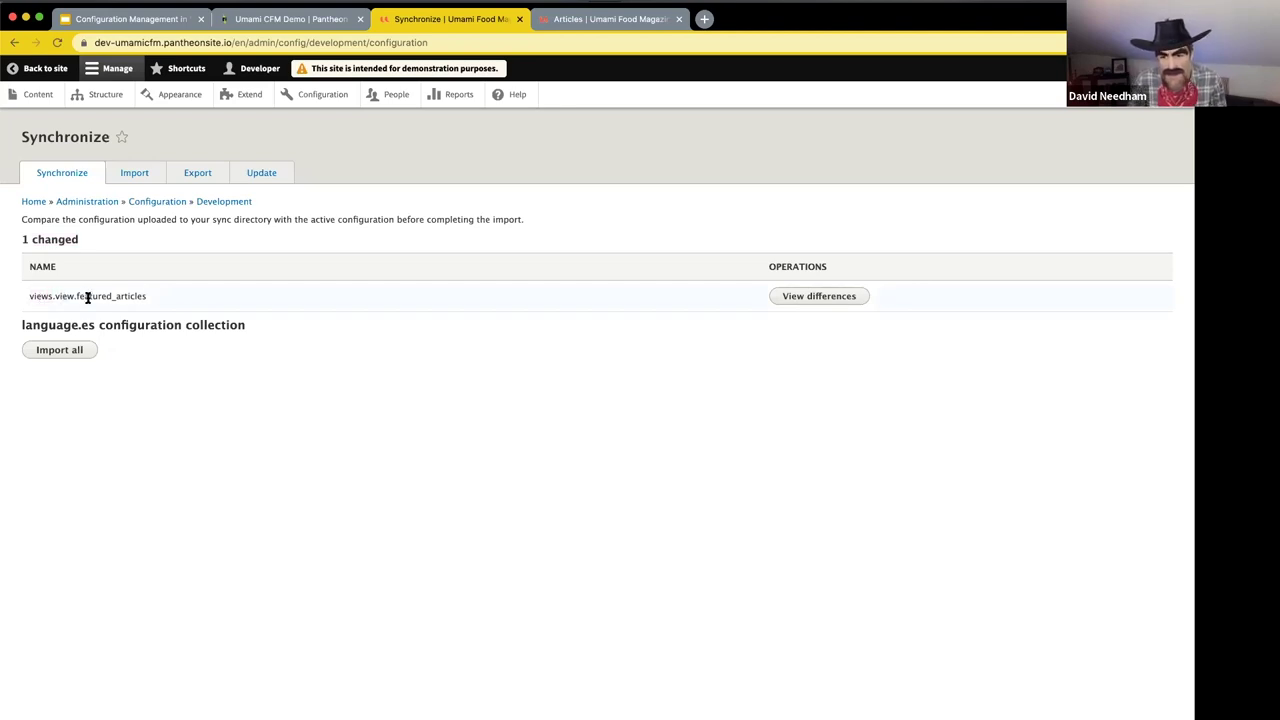
pyautogui.doubleClick(84, 294)
pyautogui.click(88, 297)
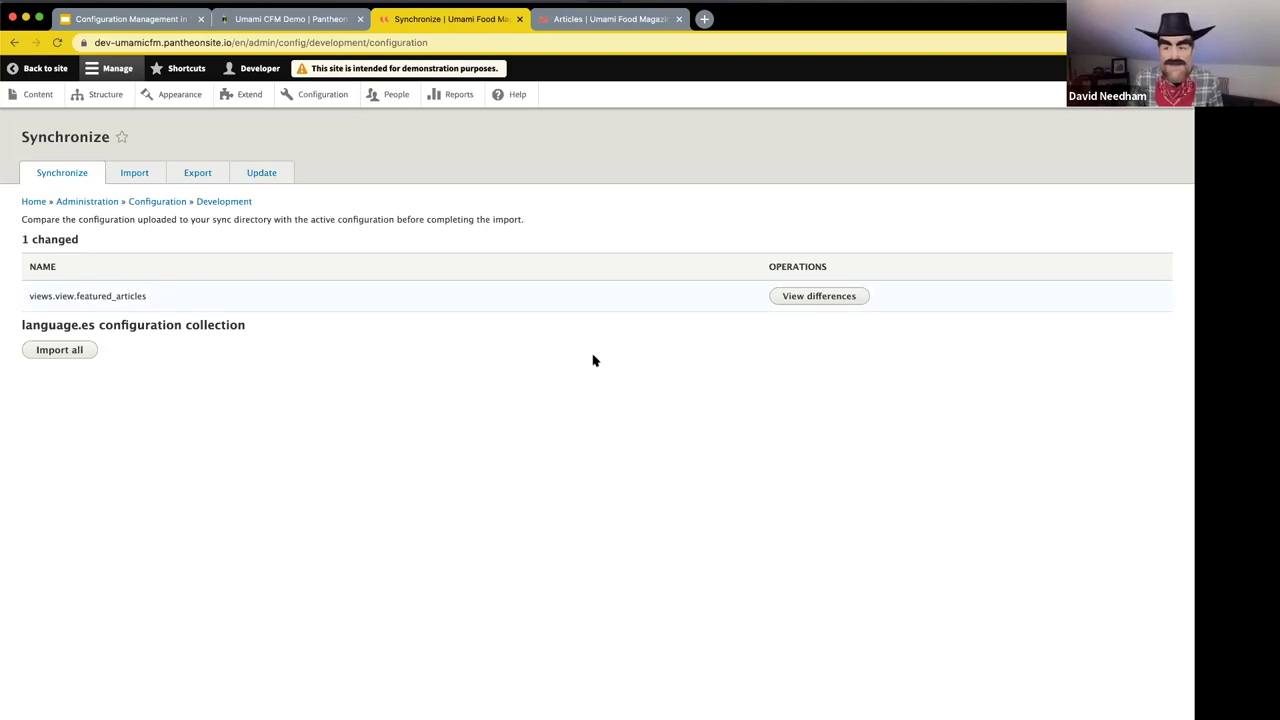
# Step: Compare the active and staged pager settings of views.view.featured_articles, and close the differences
pyautogui.click(783, 303)
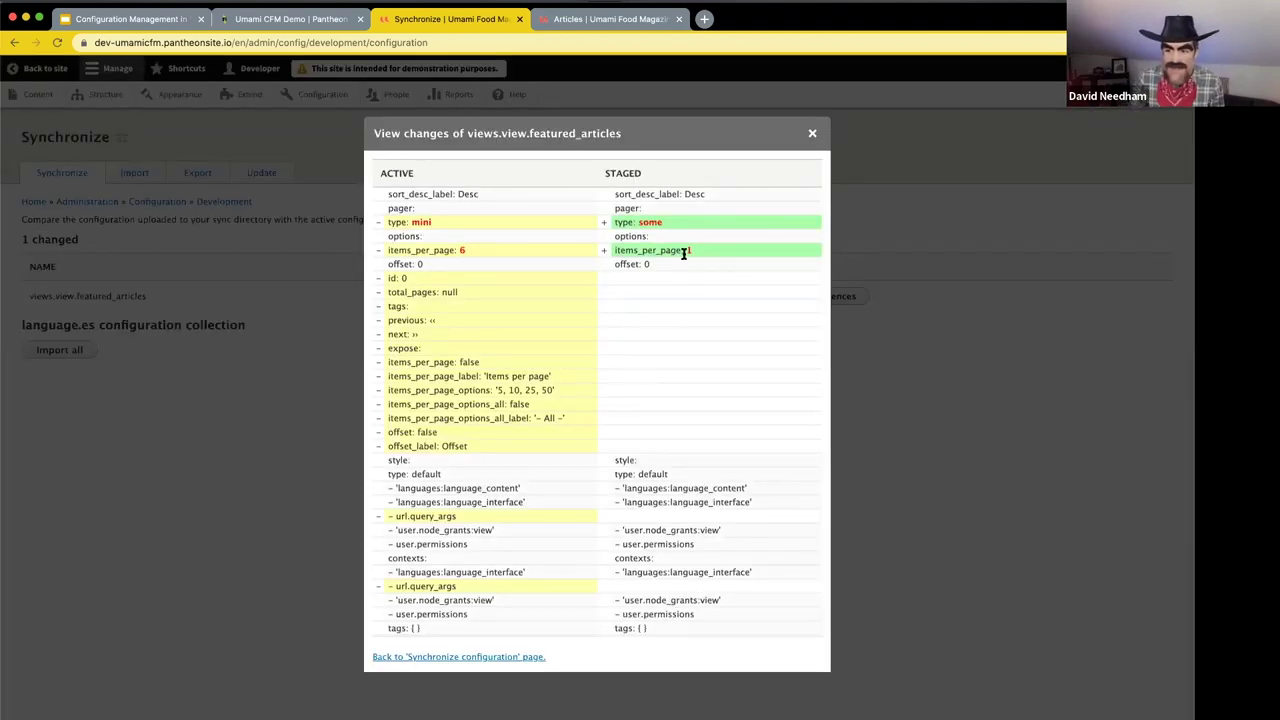
pyautogui.moveTo(685, 251); pyautogui.dragTo(646, 212)
pyautogui.click(644, 212)
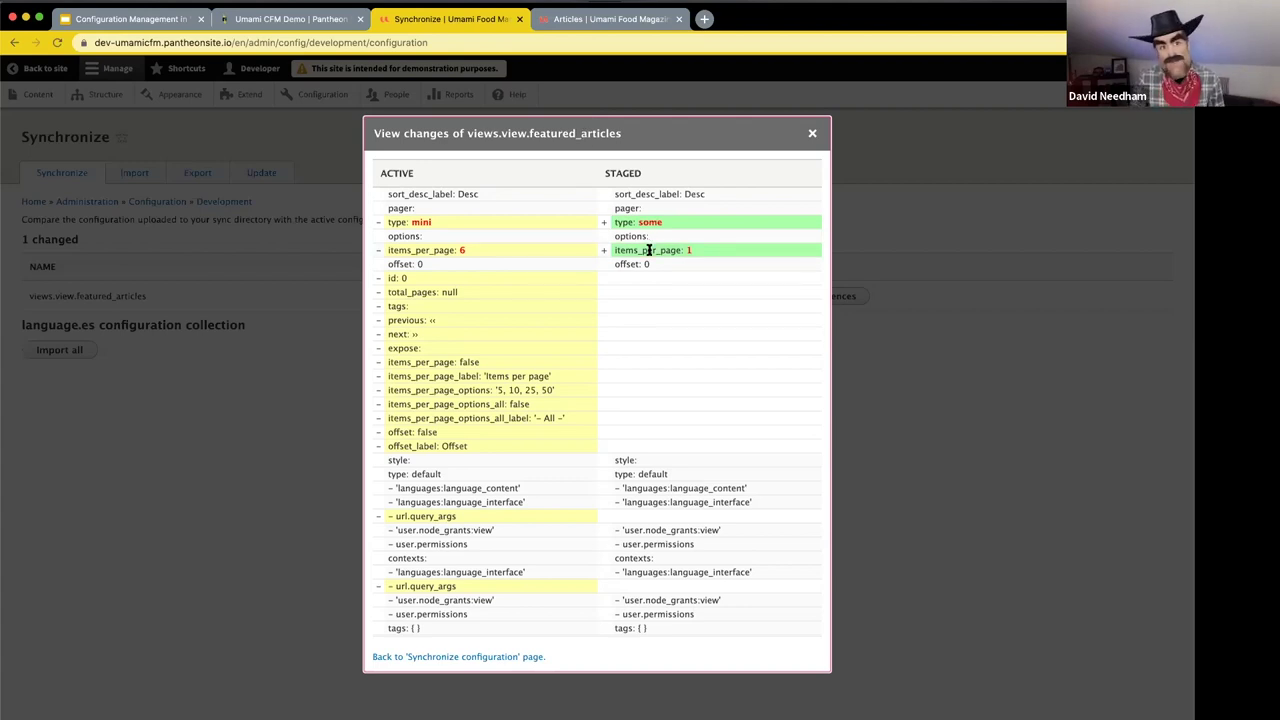
pyautogui.doubleClick(438, 251)
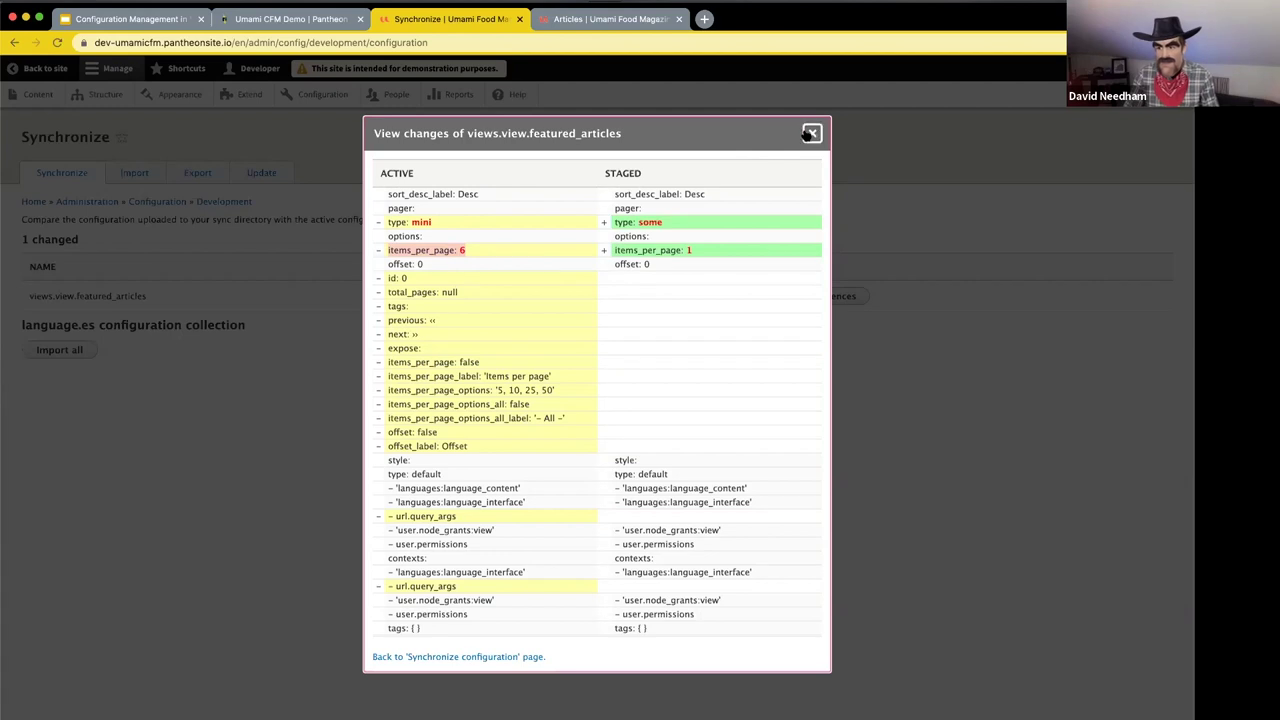
pyautogui.click(810, 133)
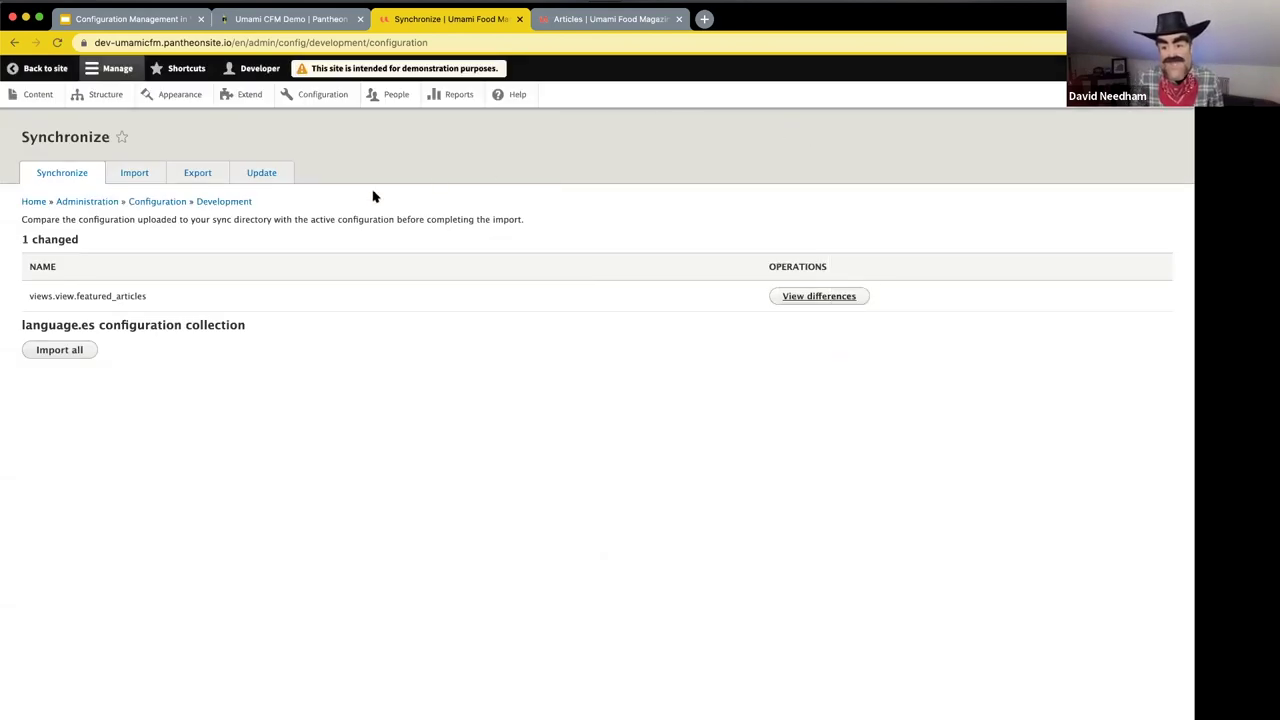
# Step: Try to update the site's full configuration in the sync directory, using sync as the config source
pyautogui.click(259, 172)
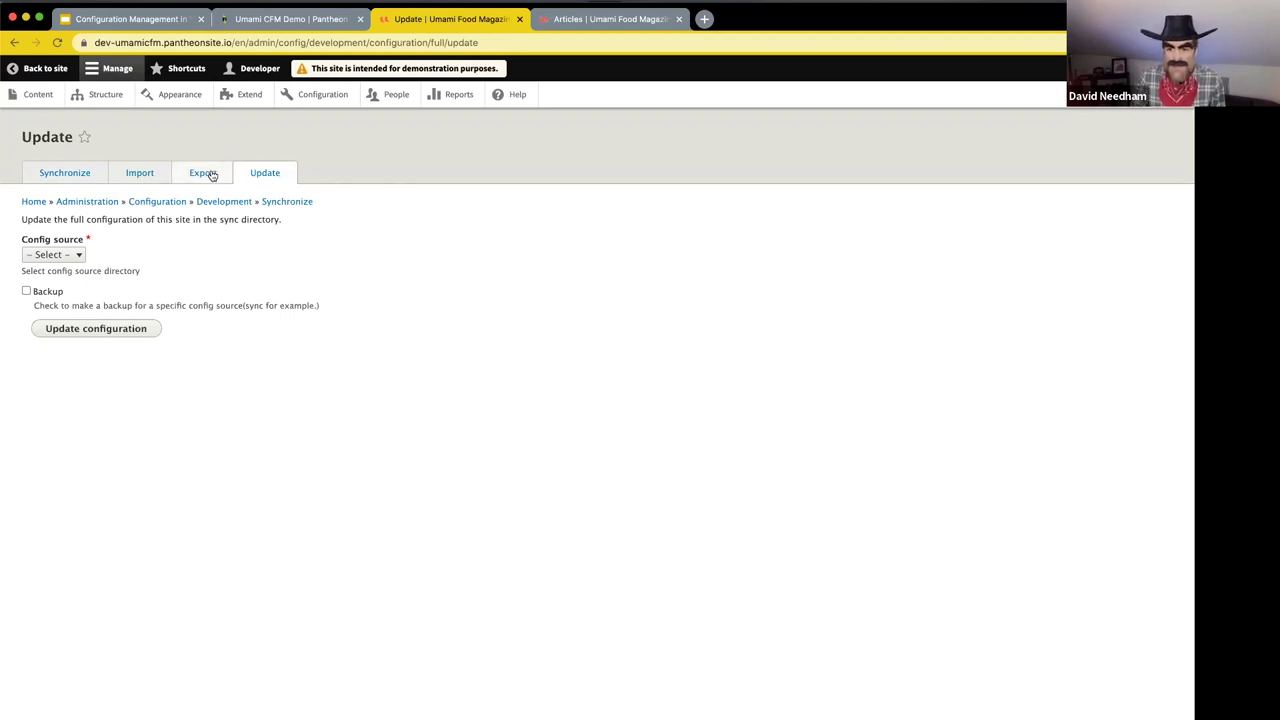
pyautogui.click(217, 174)
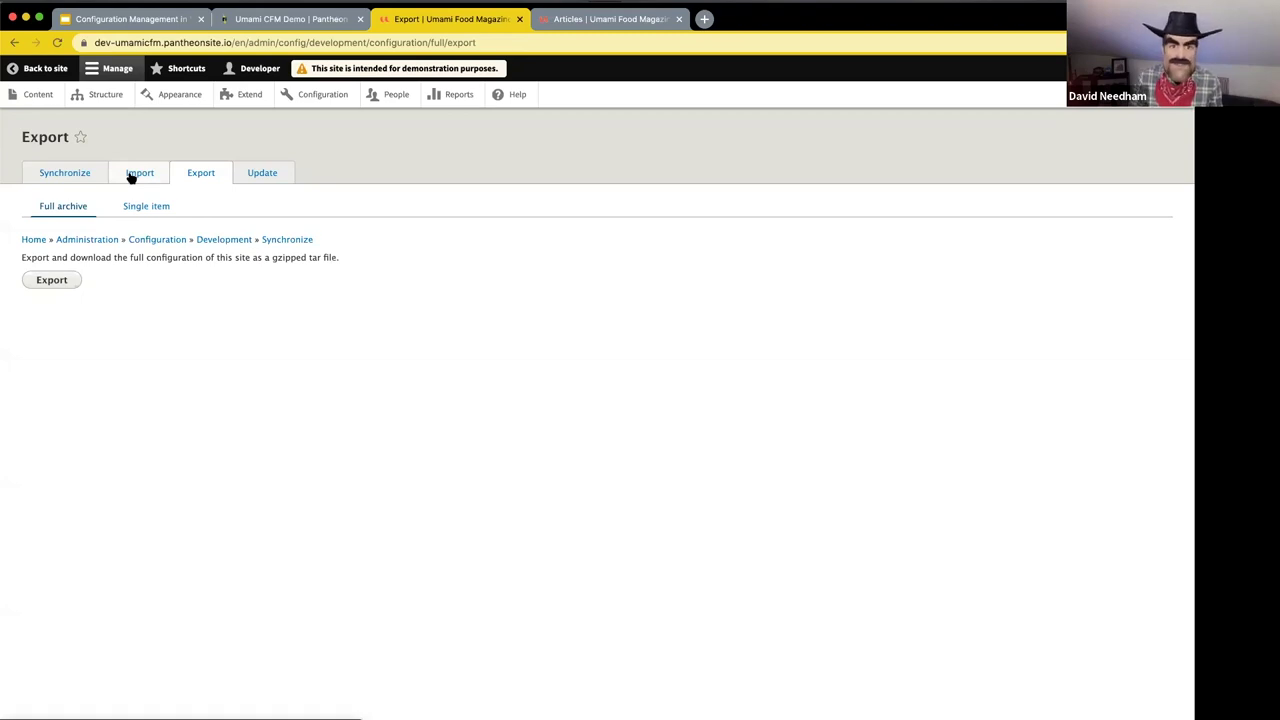
pyautogui.click(248, 173)
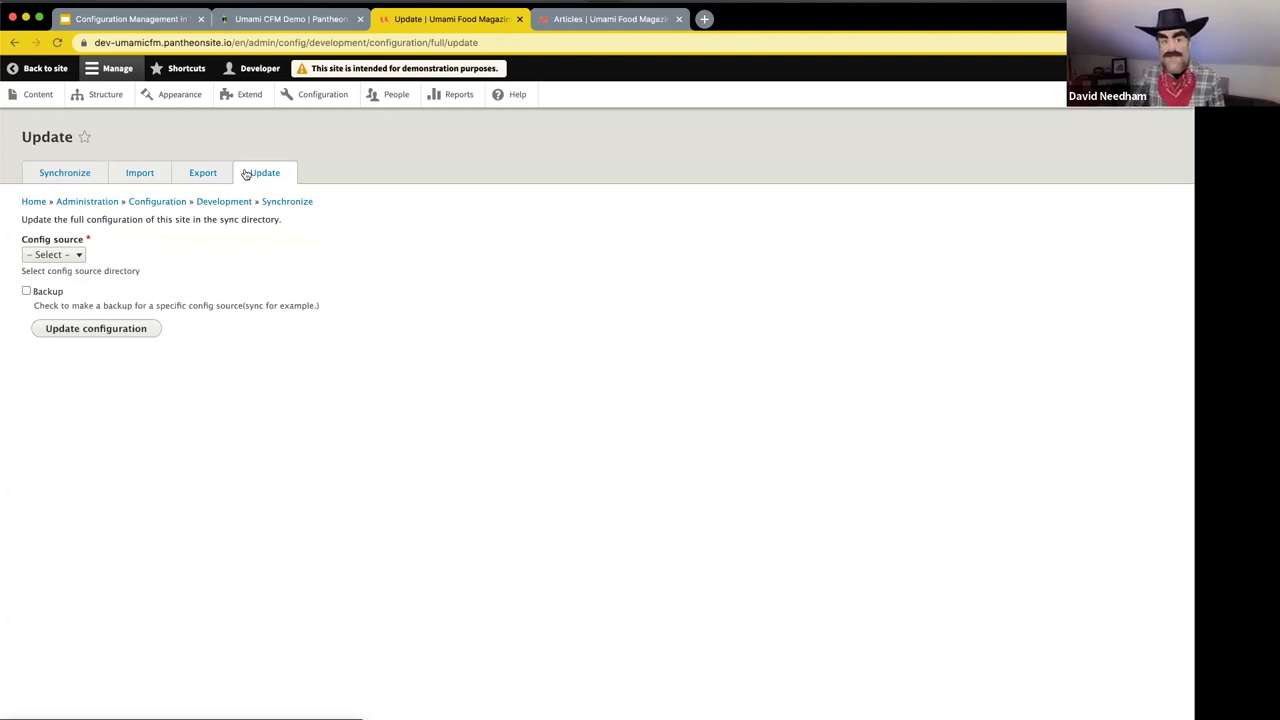
pyautogui.click(38, 256)
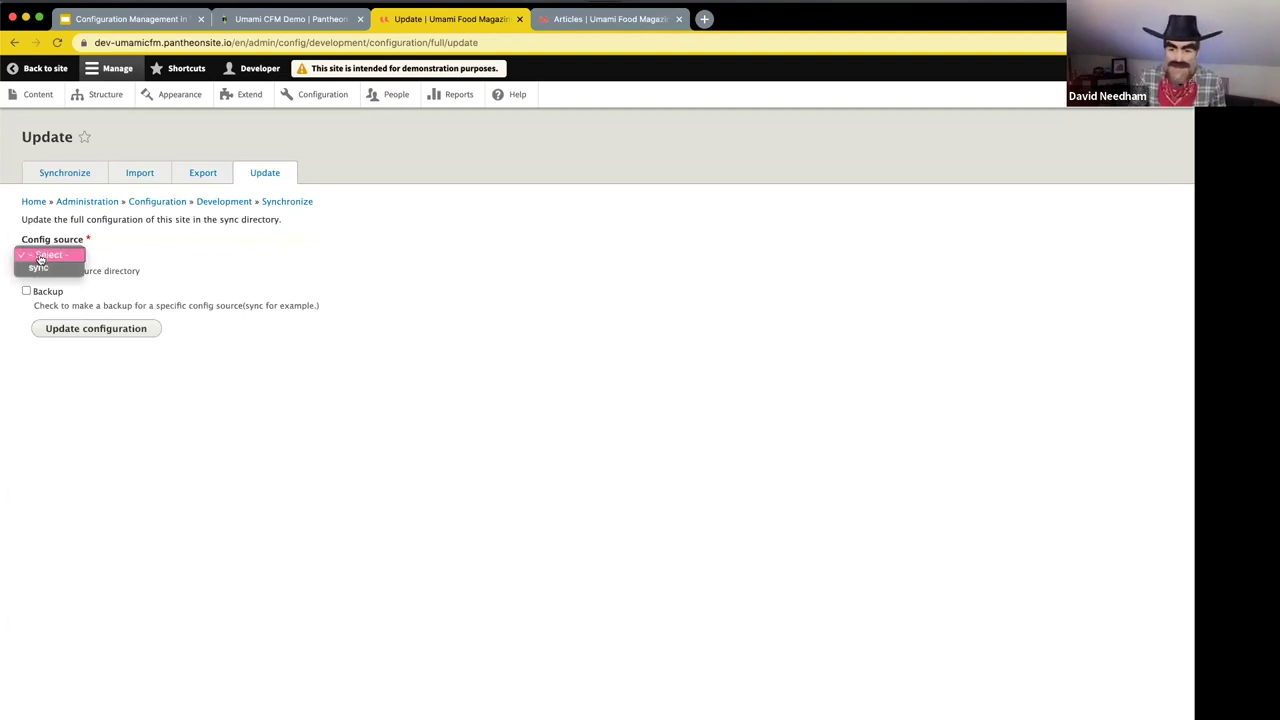
pyautogui.click(38, 267)
pyautogui.click(72, 334)
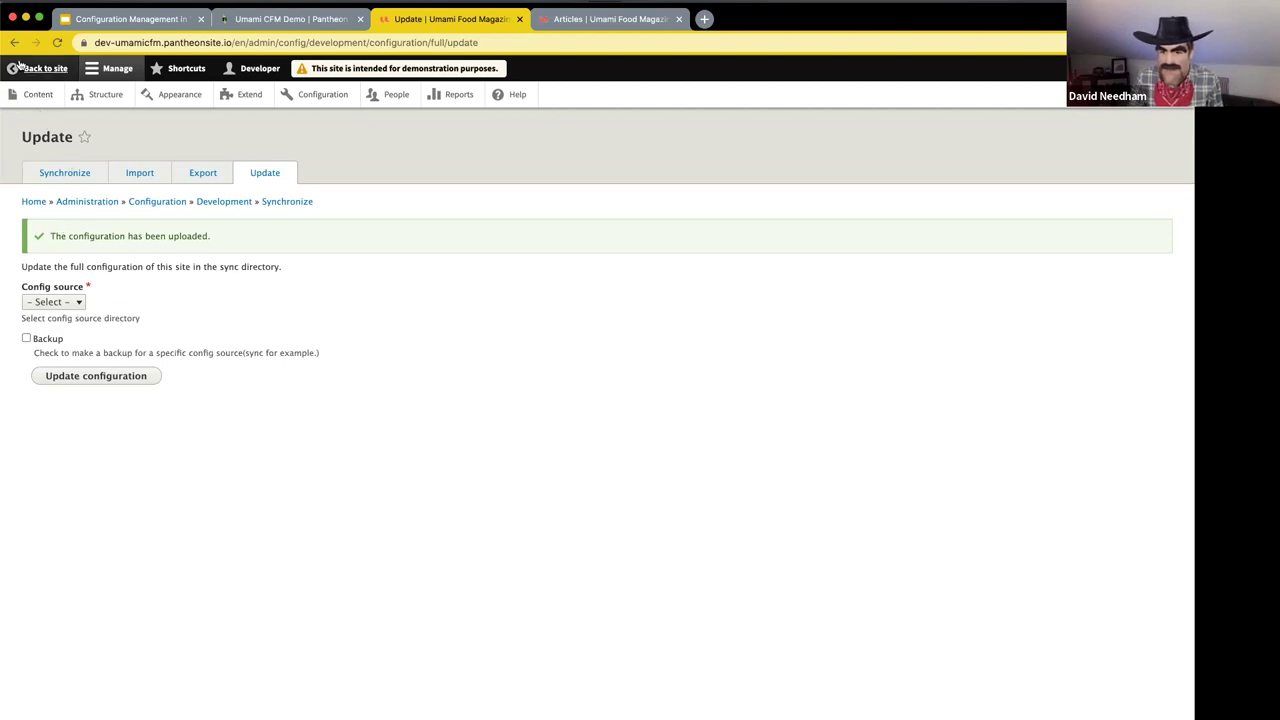
# Step: Switch to the Pantheon dashboard, set the Dev environment's development mode to SFTP, and recheck the site's configuration synchronization page
pyautogui.click(265, 20)
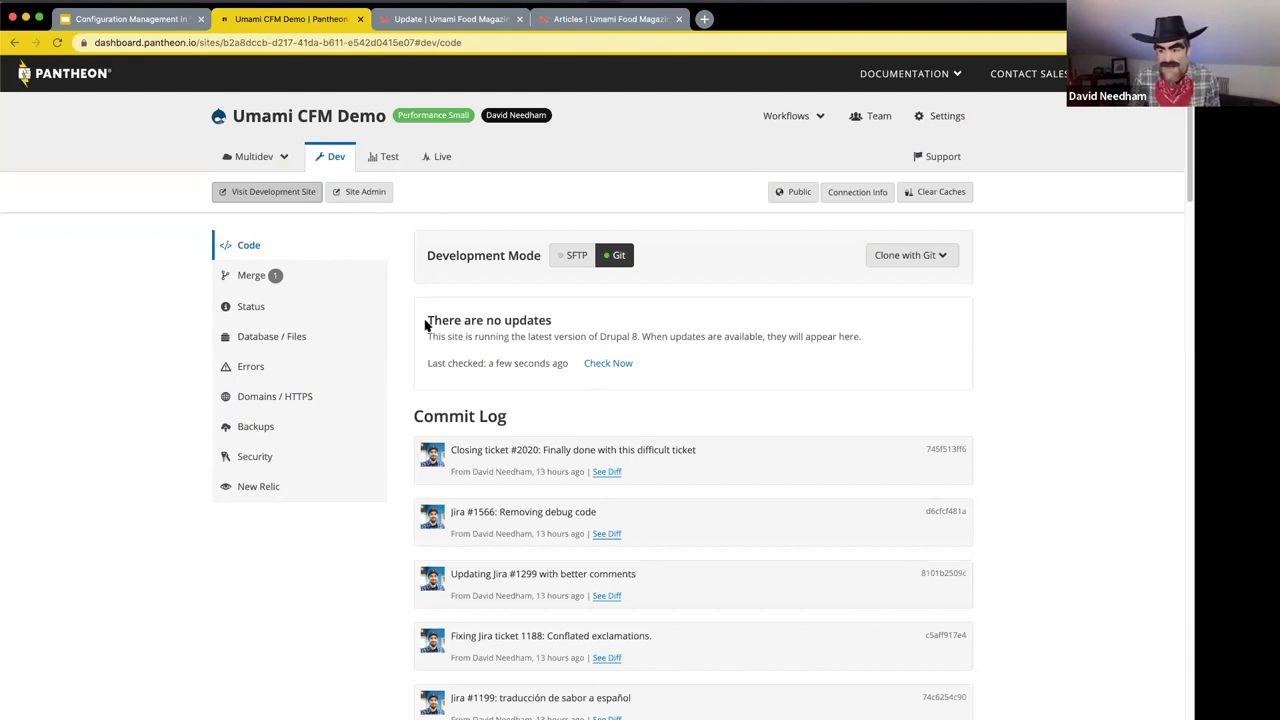
pyautogui.click(563, 258)
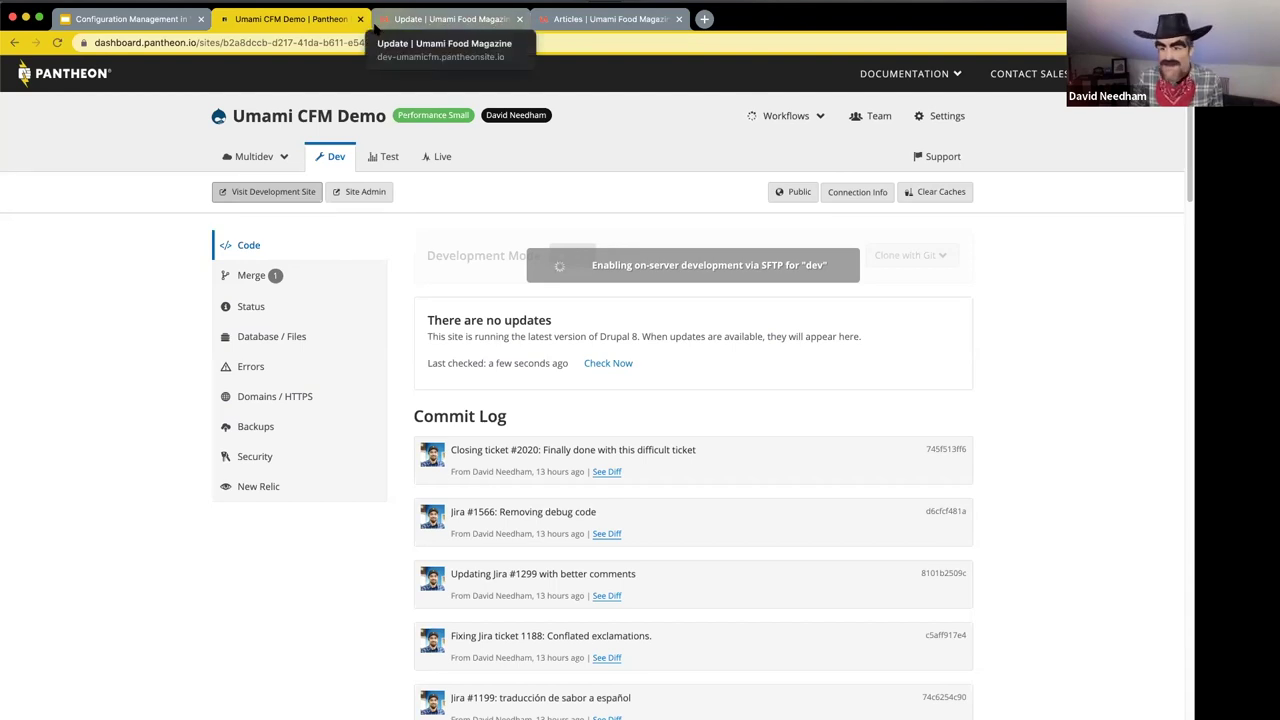
pyautogui.click(388, 20)
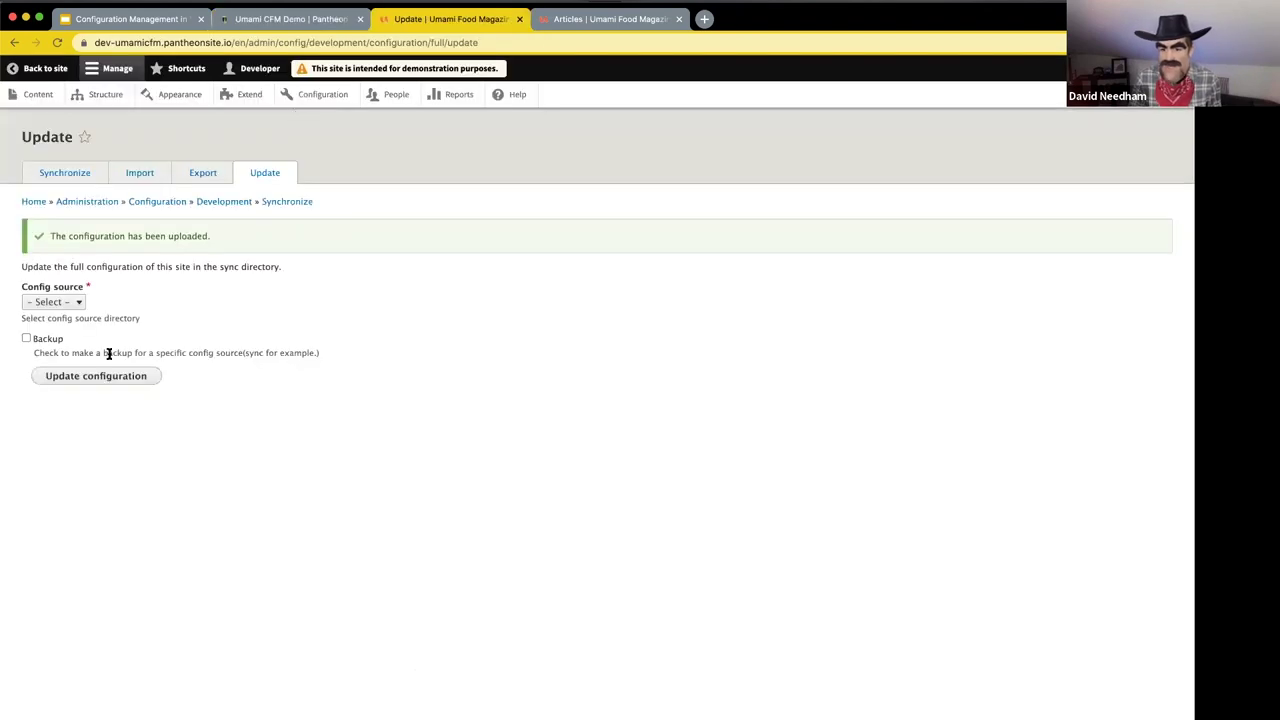
pyautogui.click(49, 176)
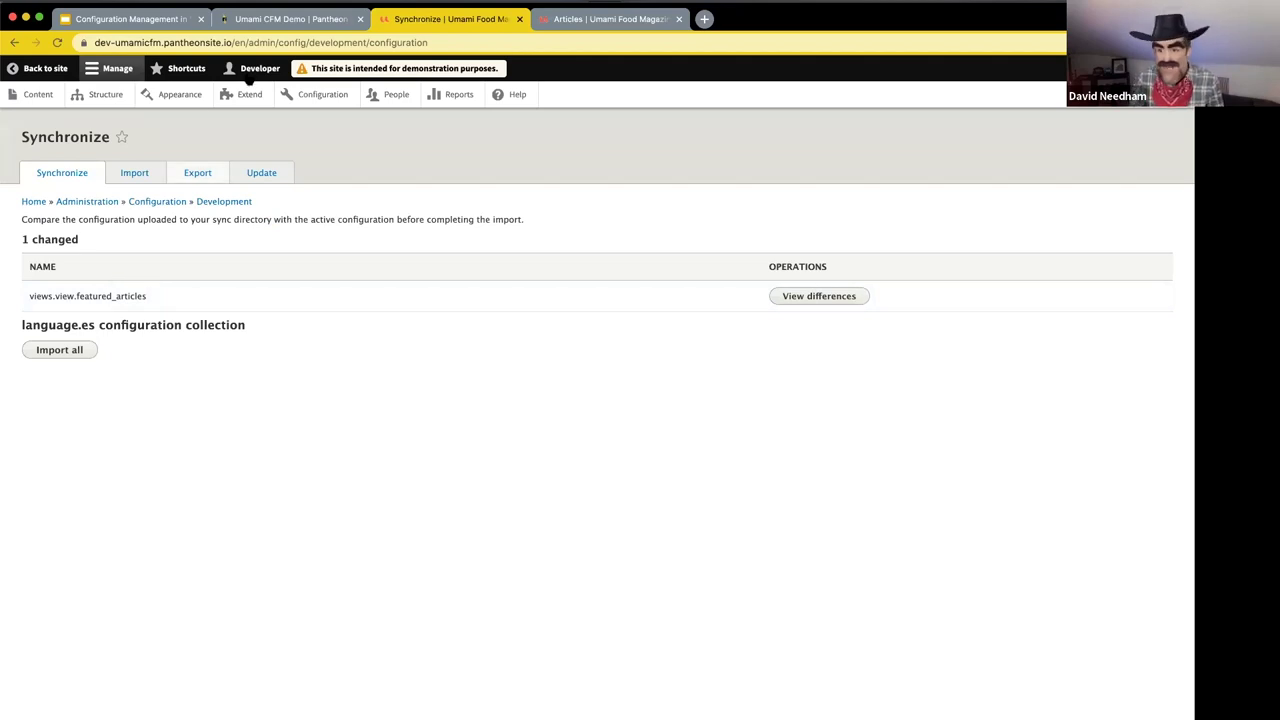
pyautogui.click(240, 19)
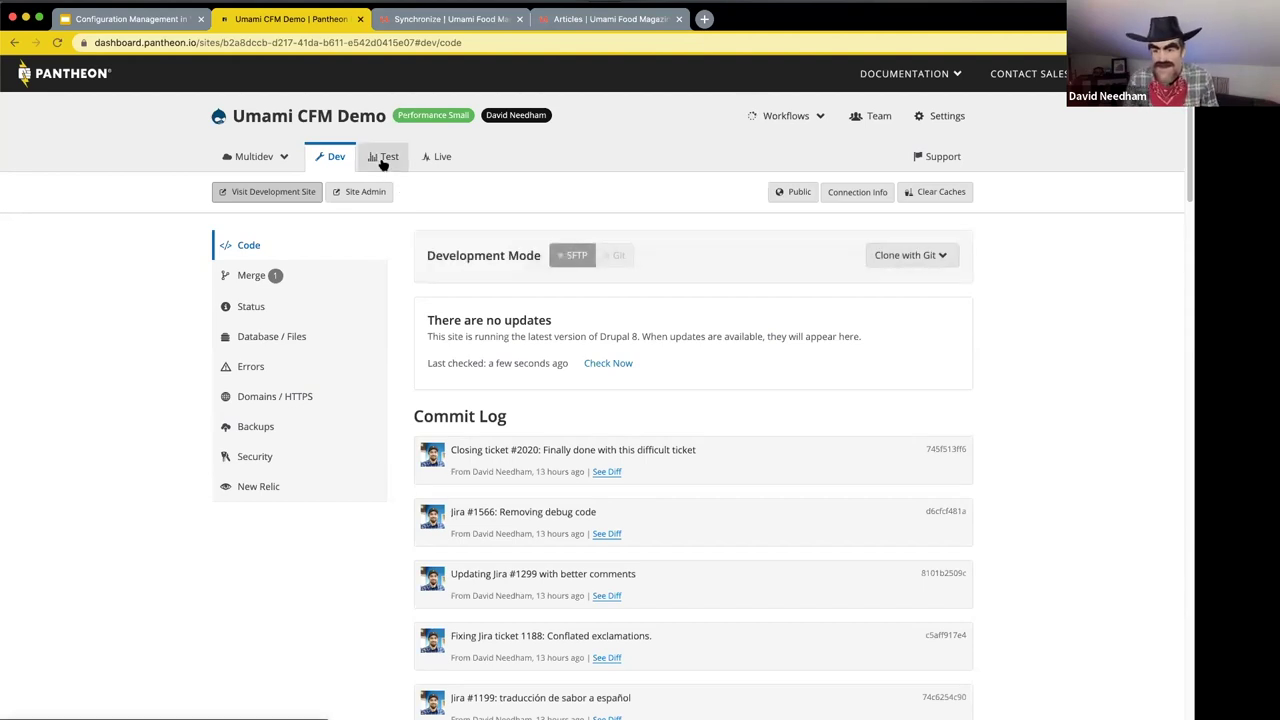
pyautogui.click(410, 19)
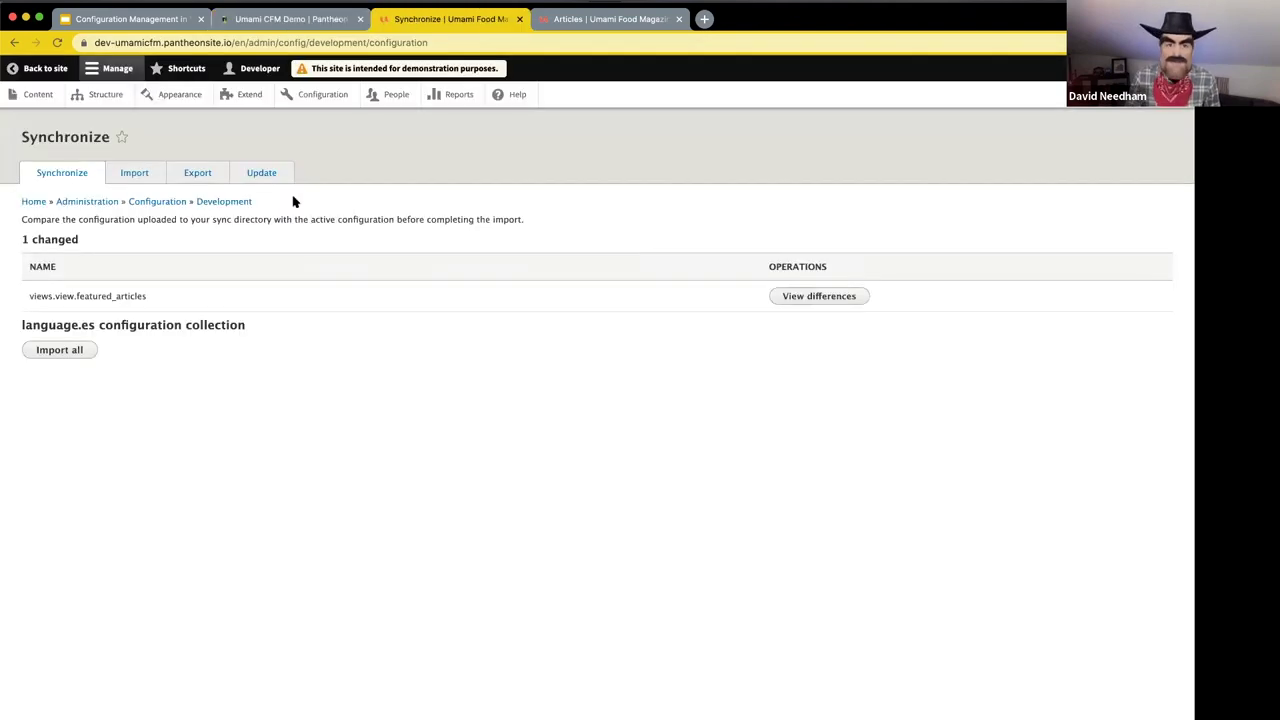
# Step: Update the site's full configuration again with sync as the config source, now that the Dev environment uses SFTP mode
pyautogui.click(274, 172)
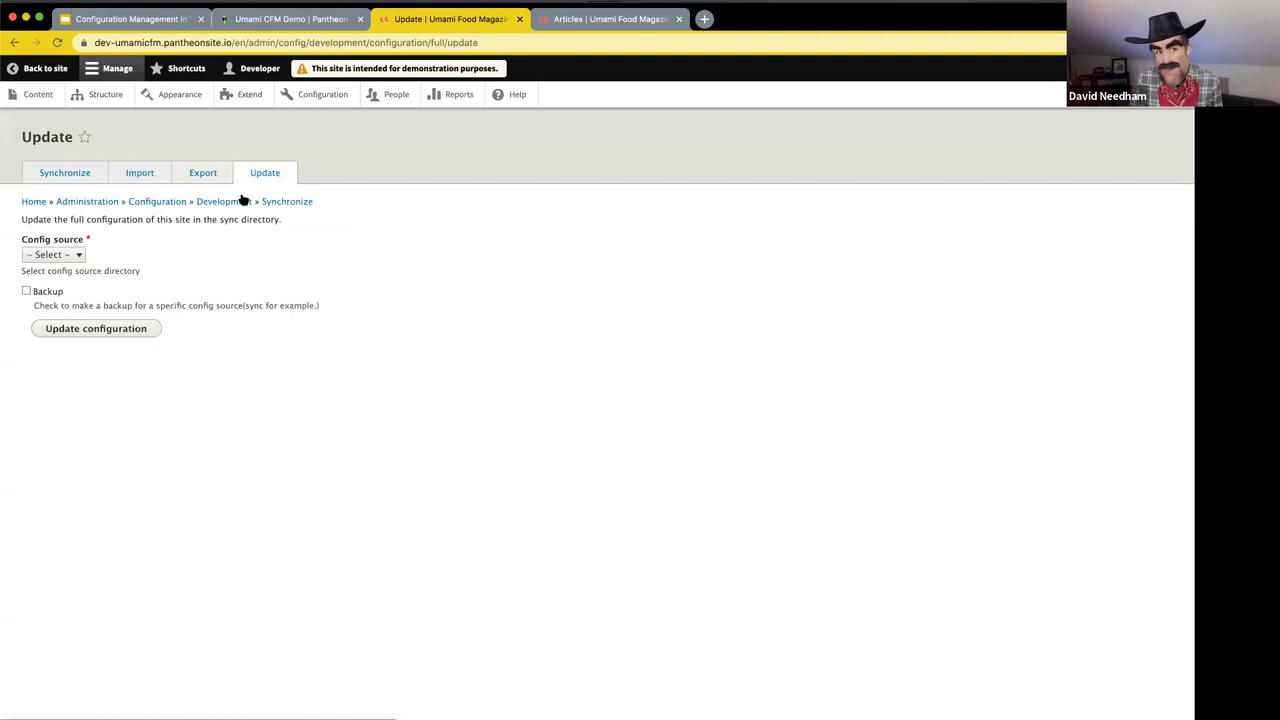
pyautogui.click(74, 254)
pyautogui.click(57, 264)
pyautogui.click(52, 333)
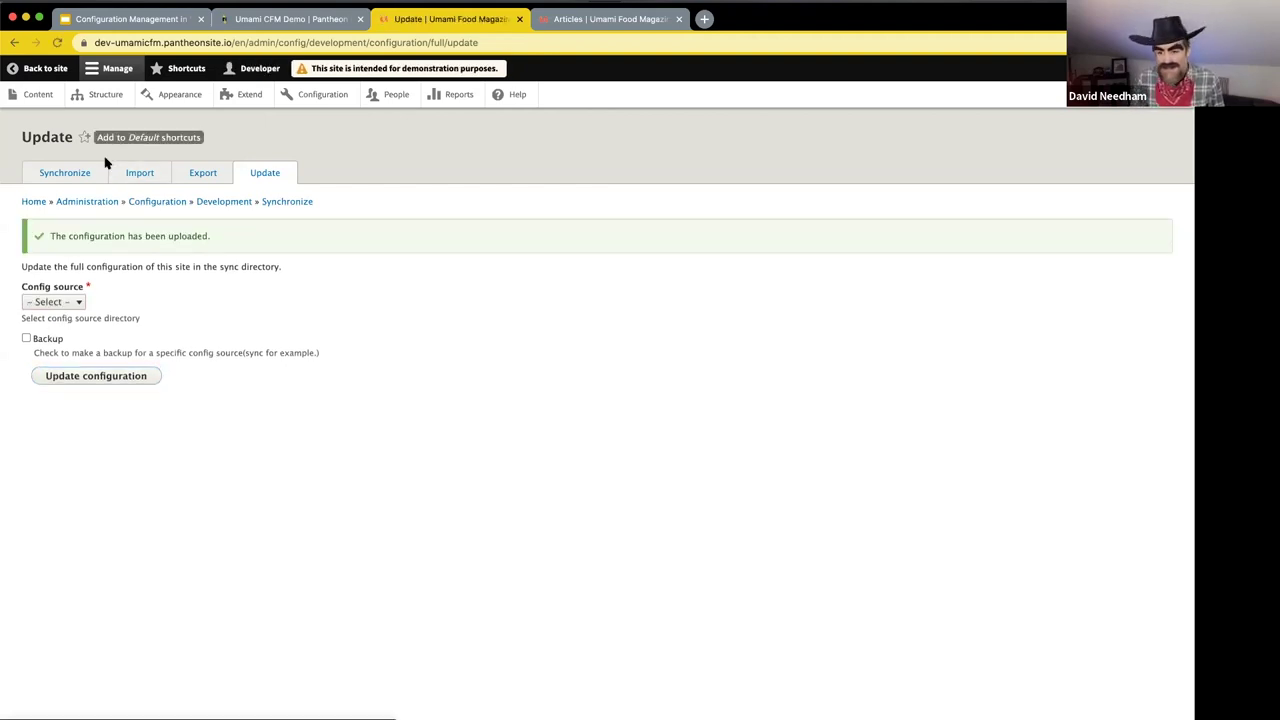
# Step: Switch to the Pantheon dashboard and show the details of the Dev environment's uncommitted file changes
pyautogui.click(252, 22)
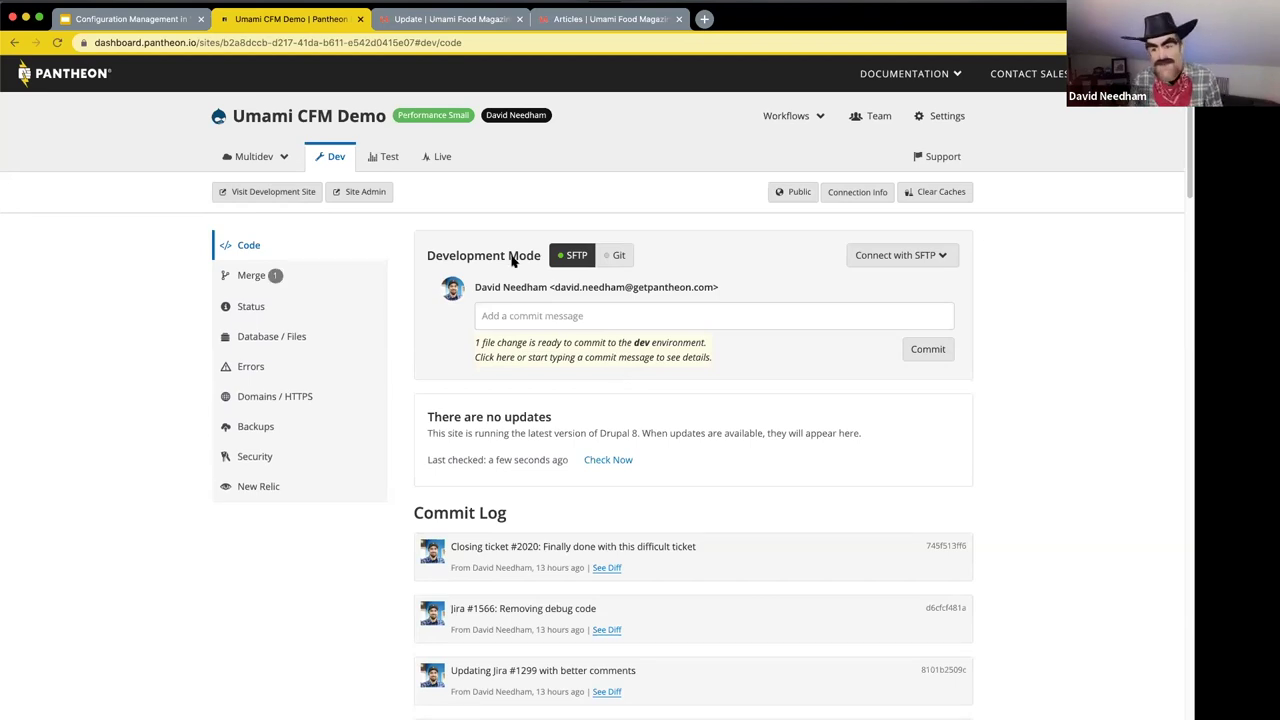
pyautogui.click(532, 360)
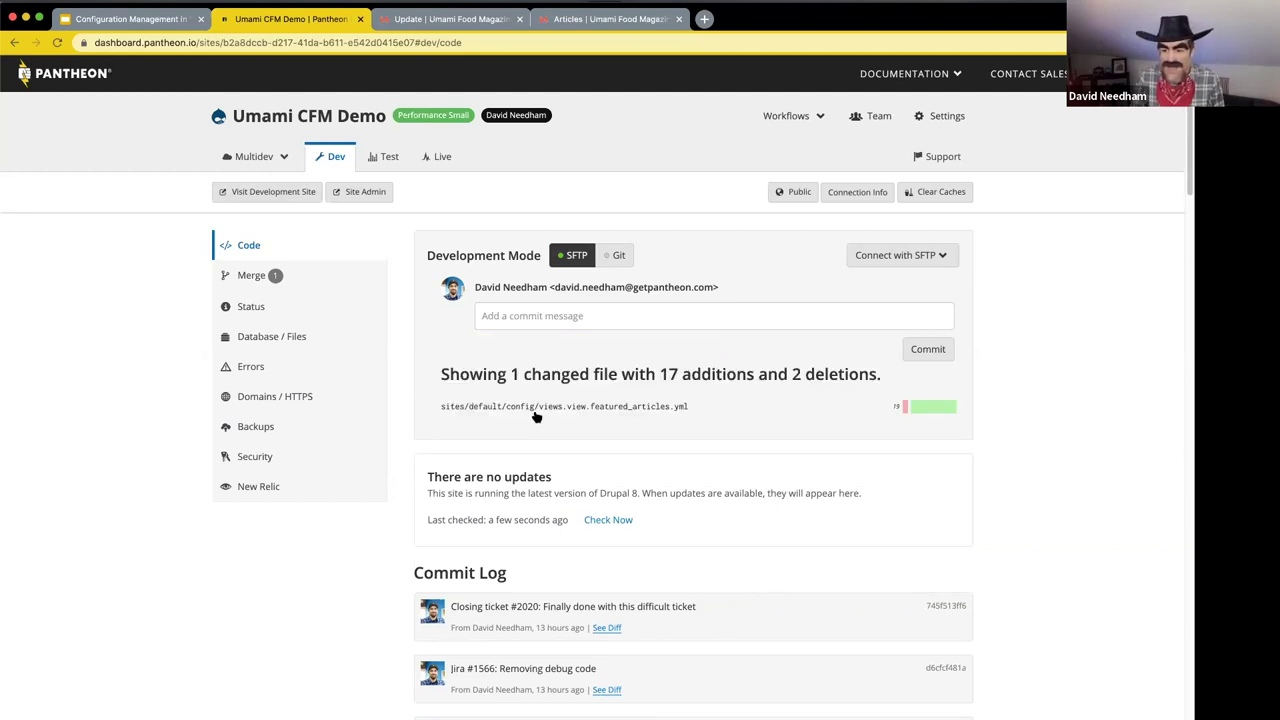
# Step: Review the diff of views.view.featured_articles.yml and commit the change with the message "Fixing the articles page"
pyautogui.click(535, 410)
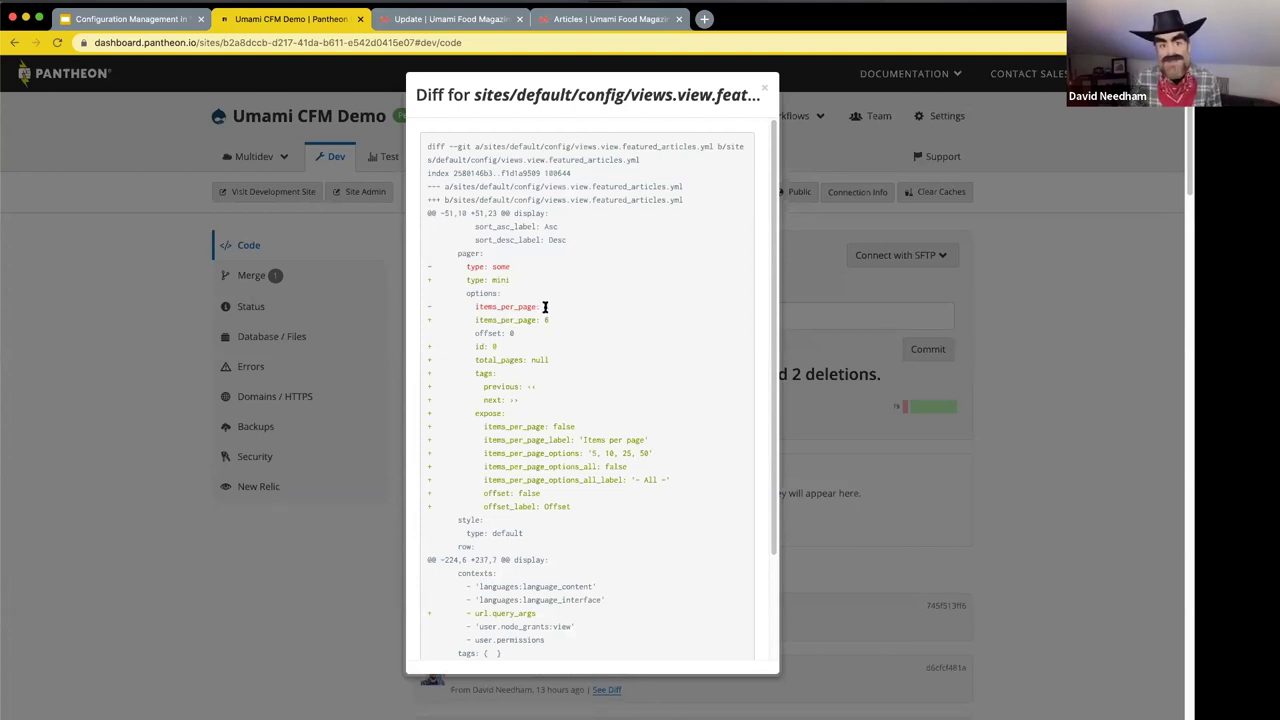
pyautogui.click(765, 88)
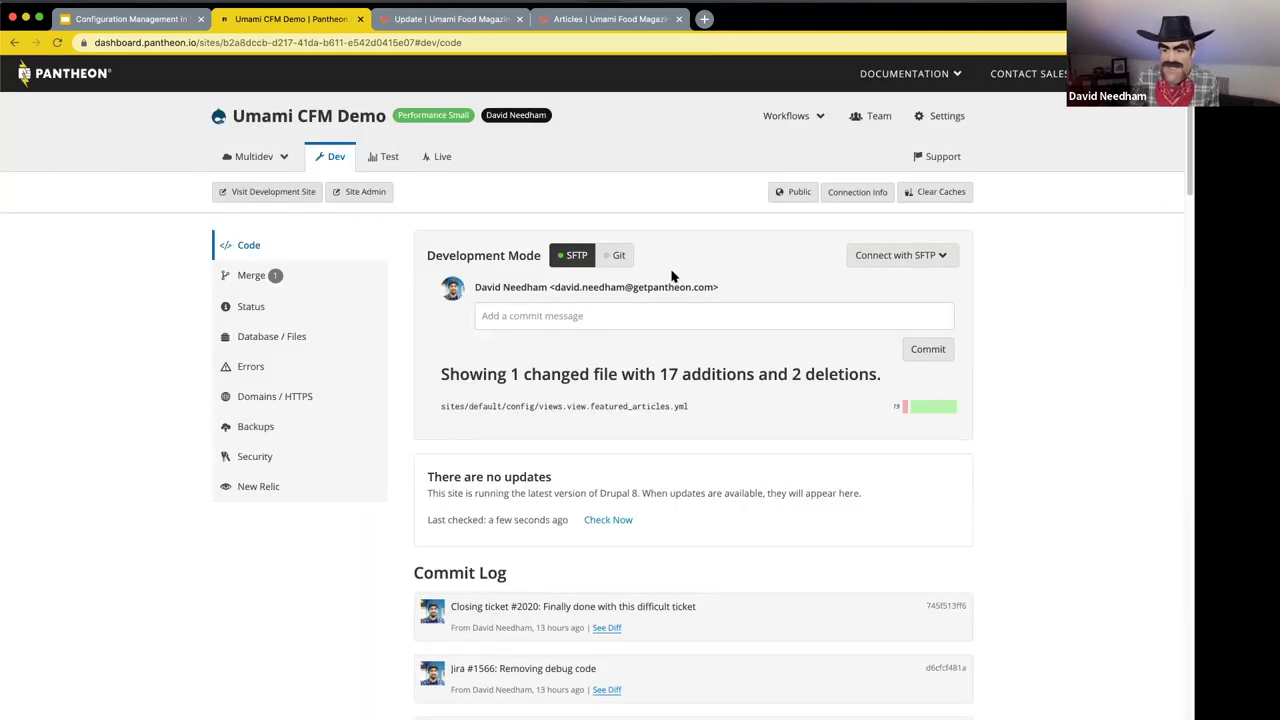
pyautogui.click(651, 310)
pyautogui.write('Fixinggnhte a')
pyautogui.press('BackSpace')
pyautogui.press('BackSpace')
pyautogui.press('BackSpace')
pyautogui.press('BackSpace')
pyautogui.press('BackSpace')
pyautogui.press('BackSpace')
pyautogui.press('BackSpace')
pyautogui.write('the ariccls')
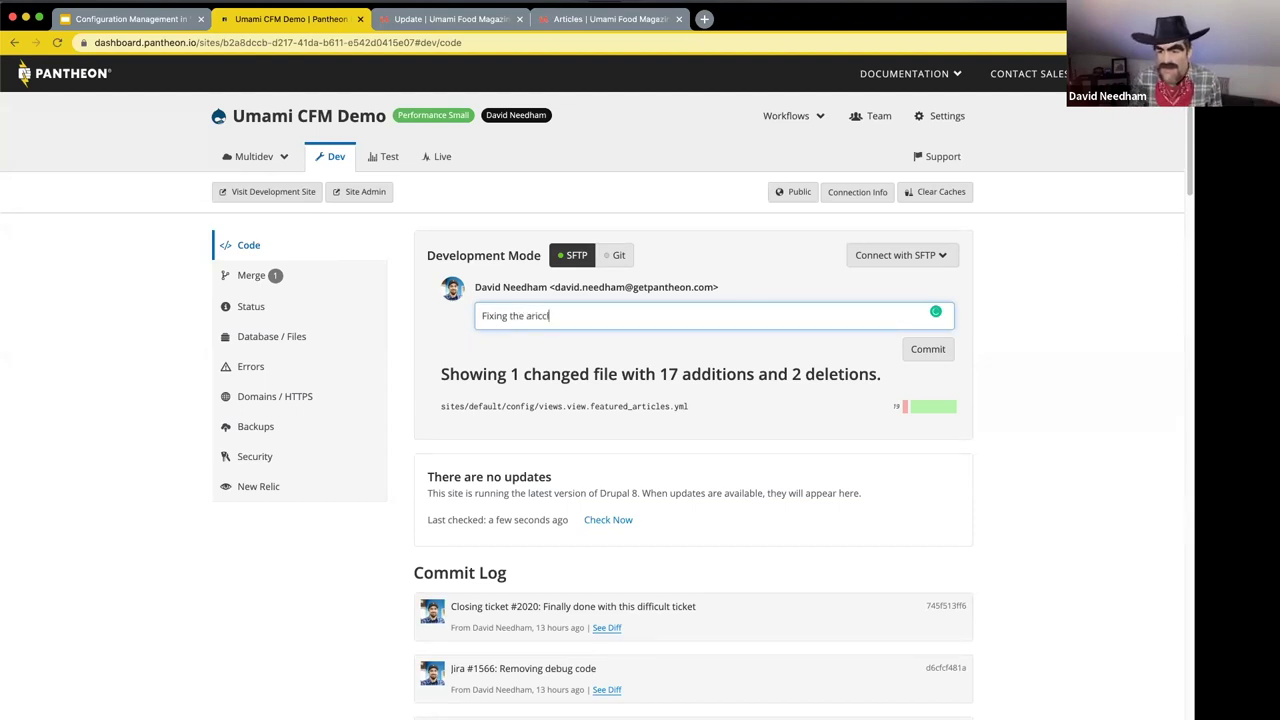
pyautogui.press('BackSpace')
pyautogui.press('BackSpace')
pyautogui.press('BackSpace')
pyautogui.press('BackSpace')
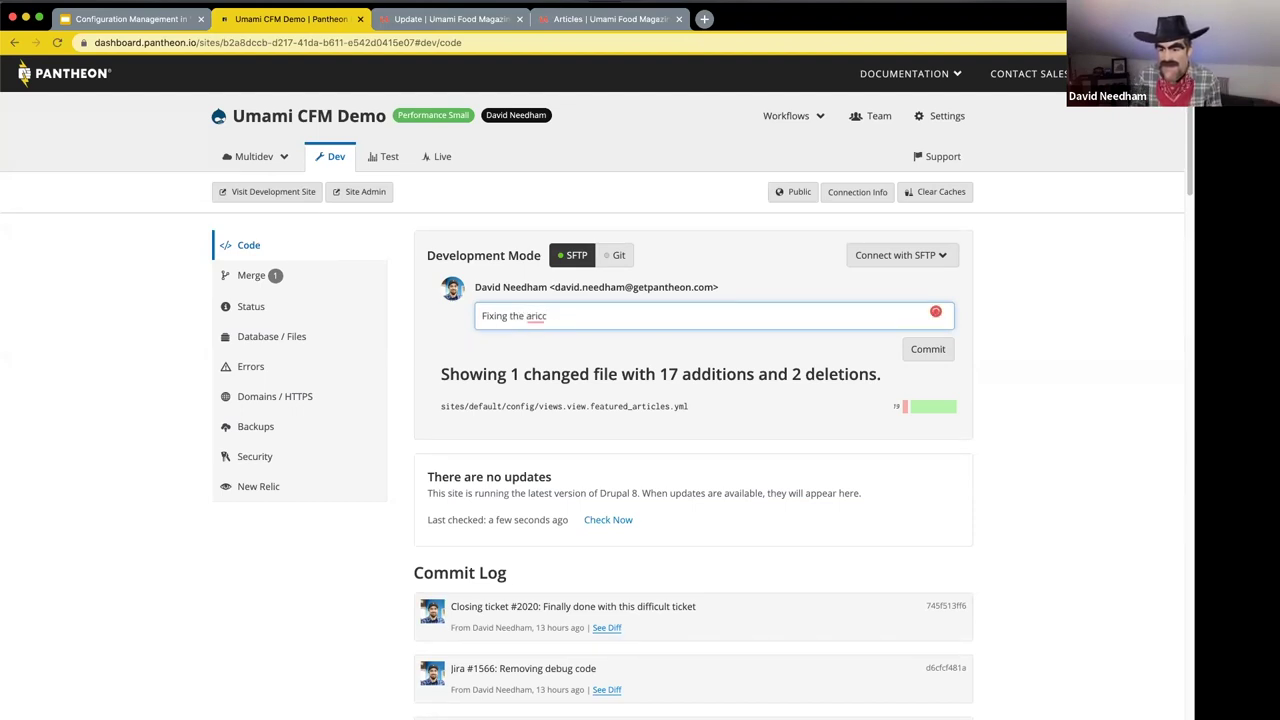
pyautogui.press('BackSpace')
pyautogui.write('ticles')
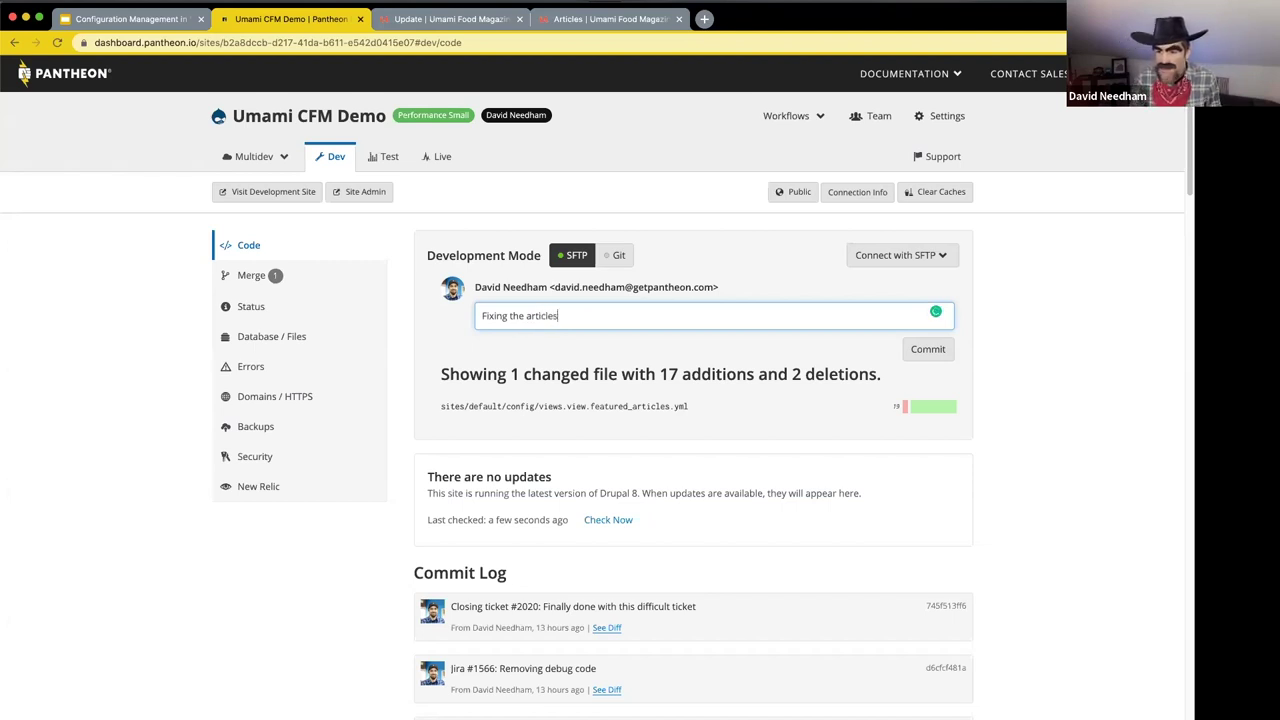
pyautogui.write(' pge')
pyautogui.press('BackSpace')
pyautogui.press('BackSpace')
pyautogui.write('age')
pyautogui.click(913, 350)
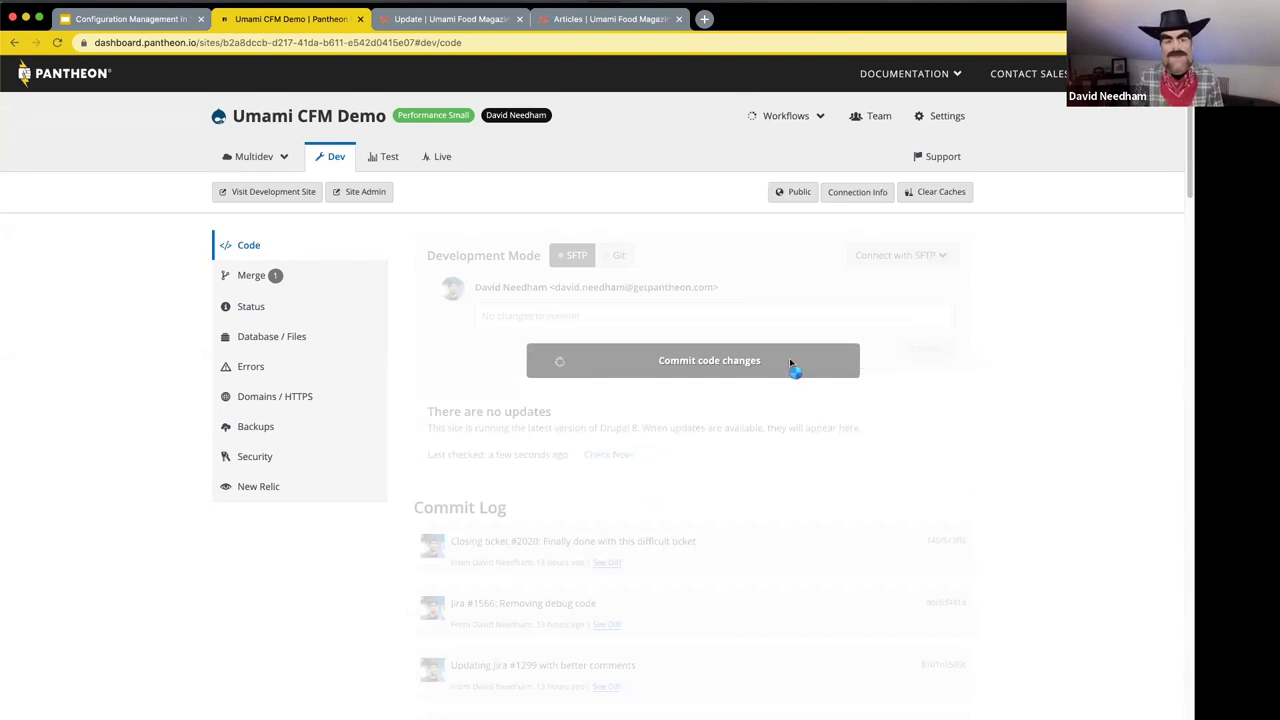
# Step: Deploy the commit to the Test environment, pulling files and the database from Live, with the log message "Fixing articles page"
pyautogui.click(387, 166)
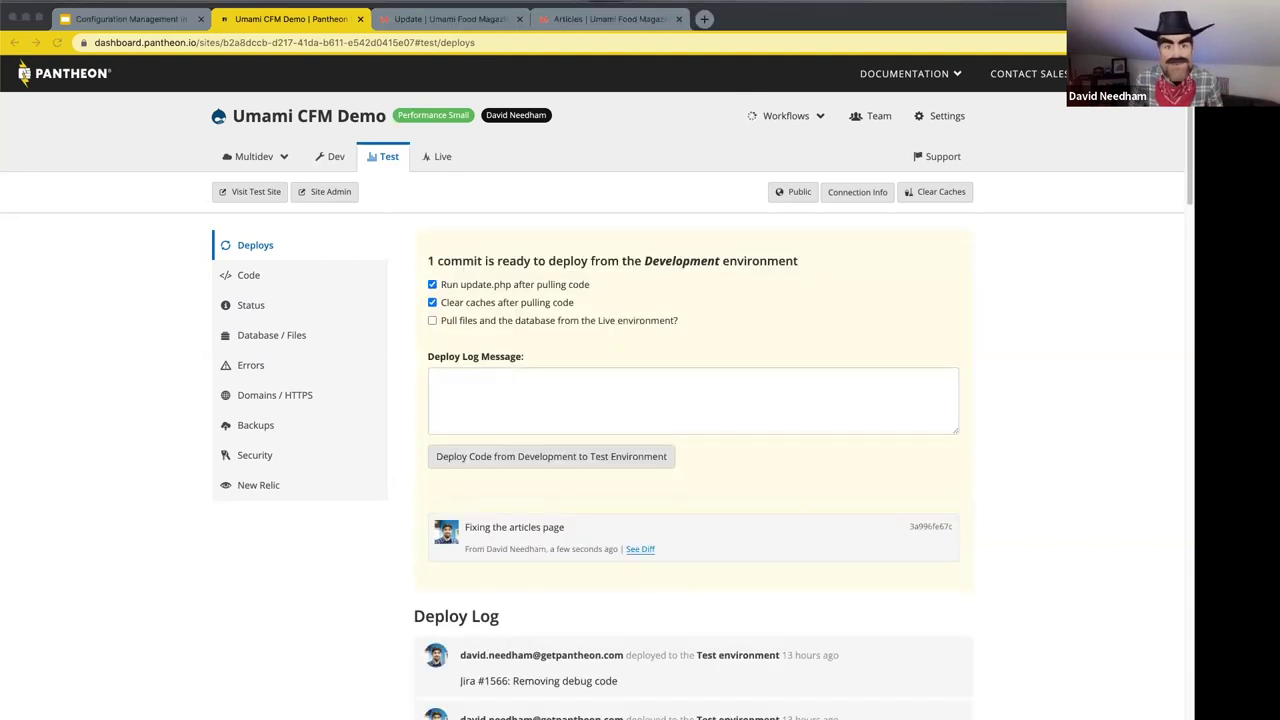
pyautogui.click(529, 378)
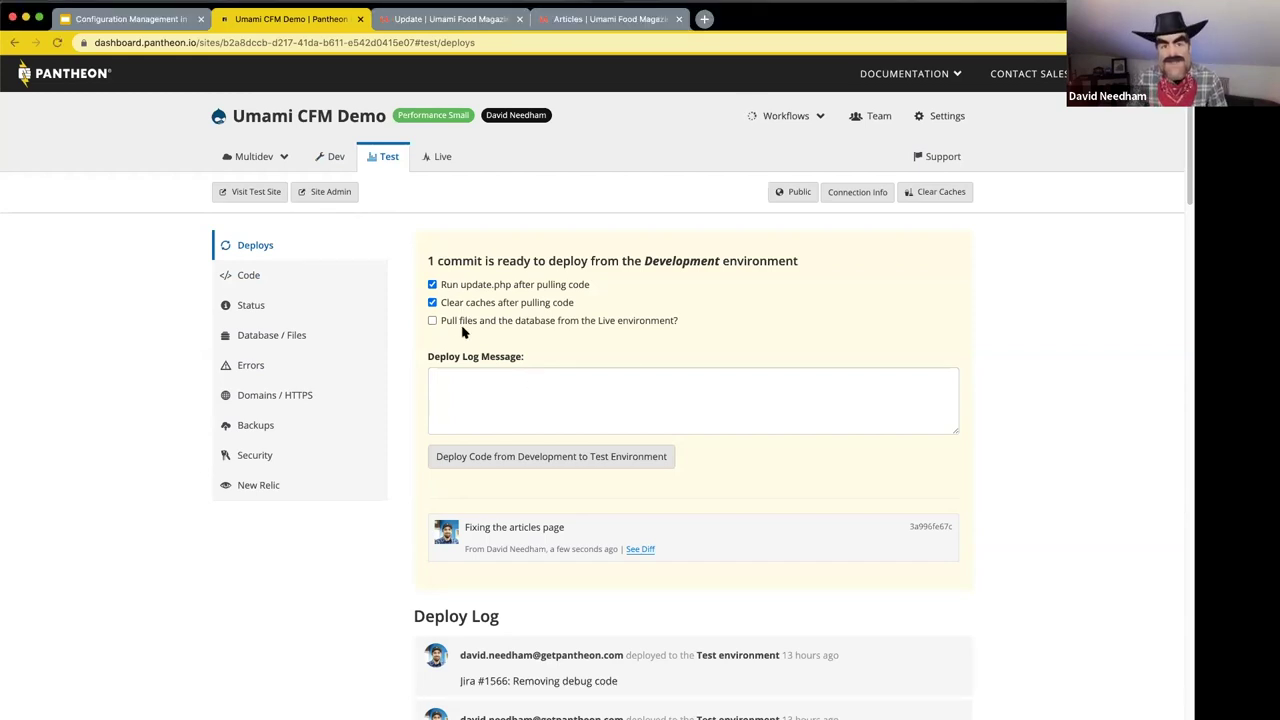
pyautogui.click(433, 321)
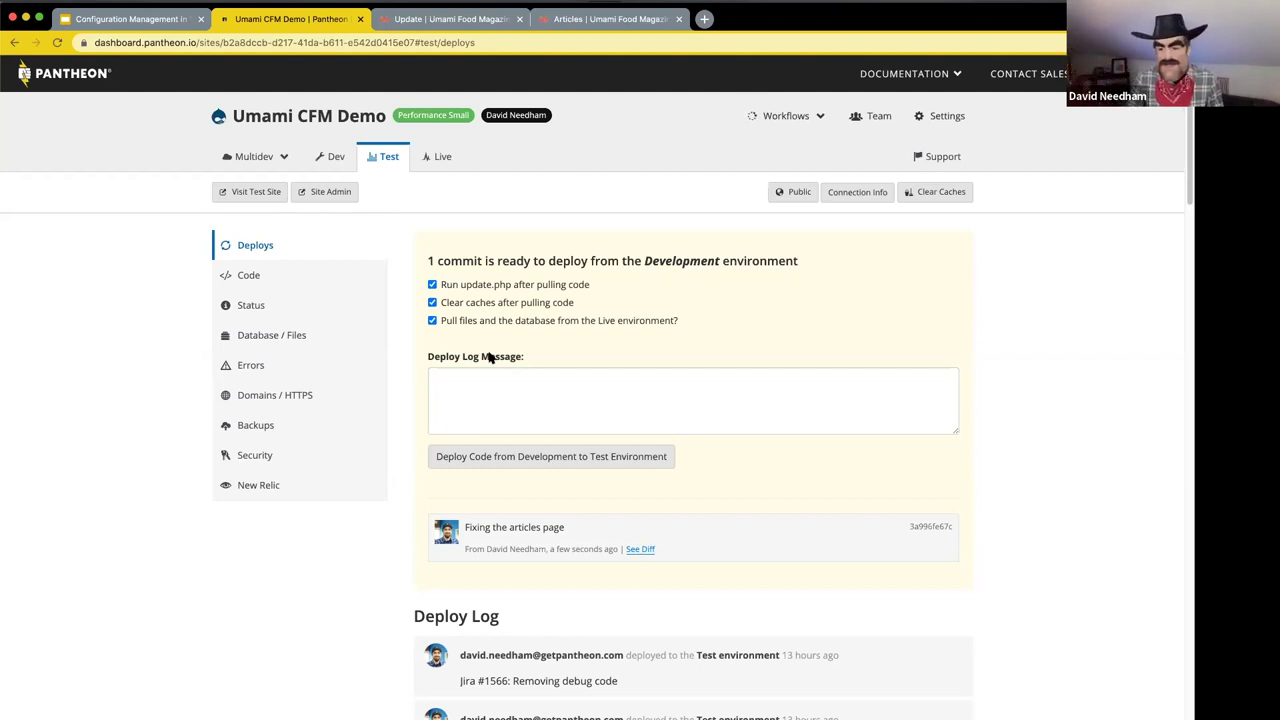
pyautogui.click(497, 429)
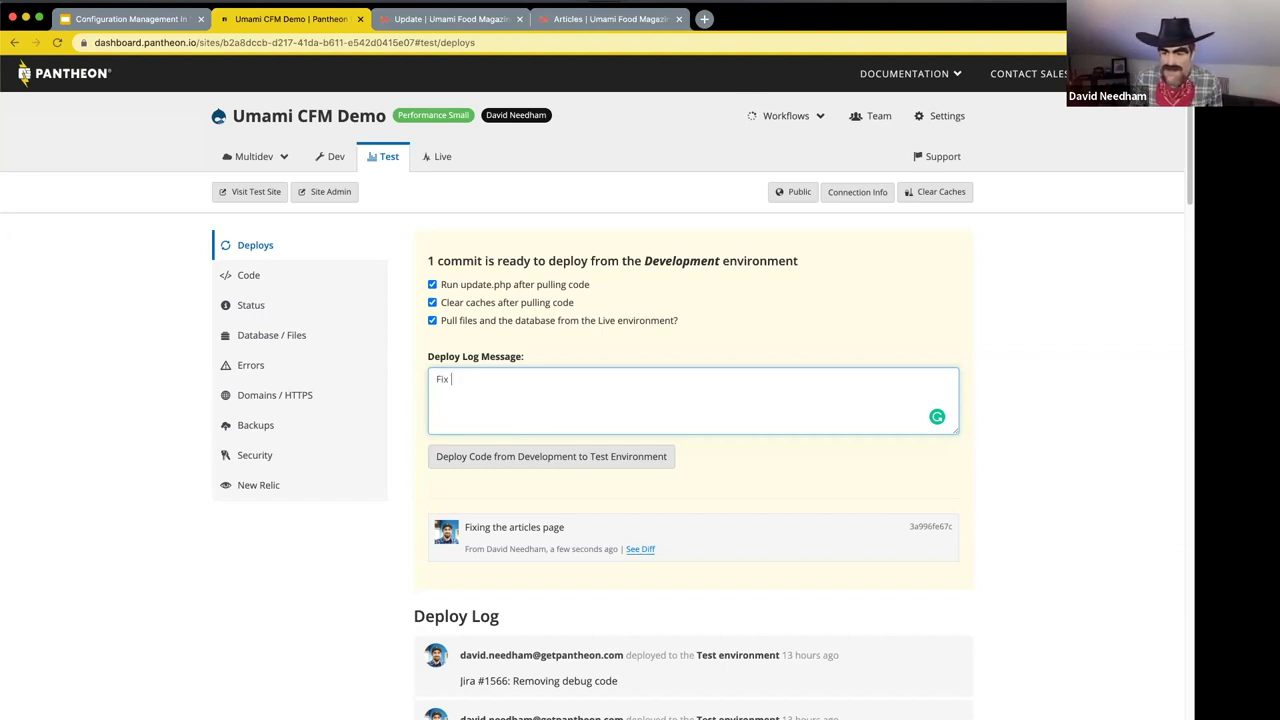
pyautogui.write('ing')
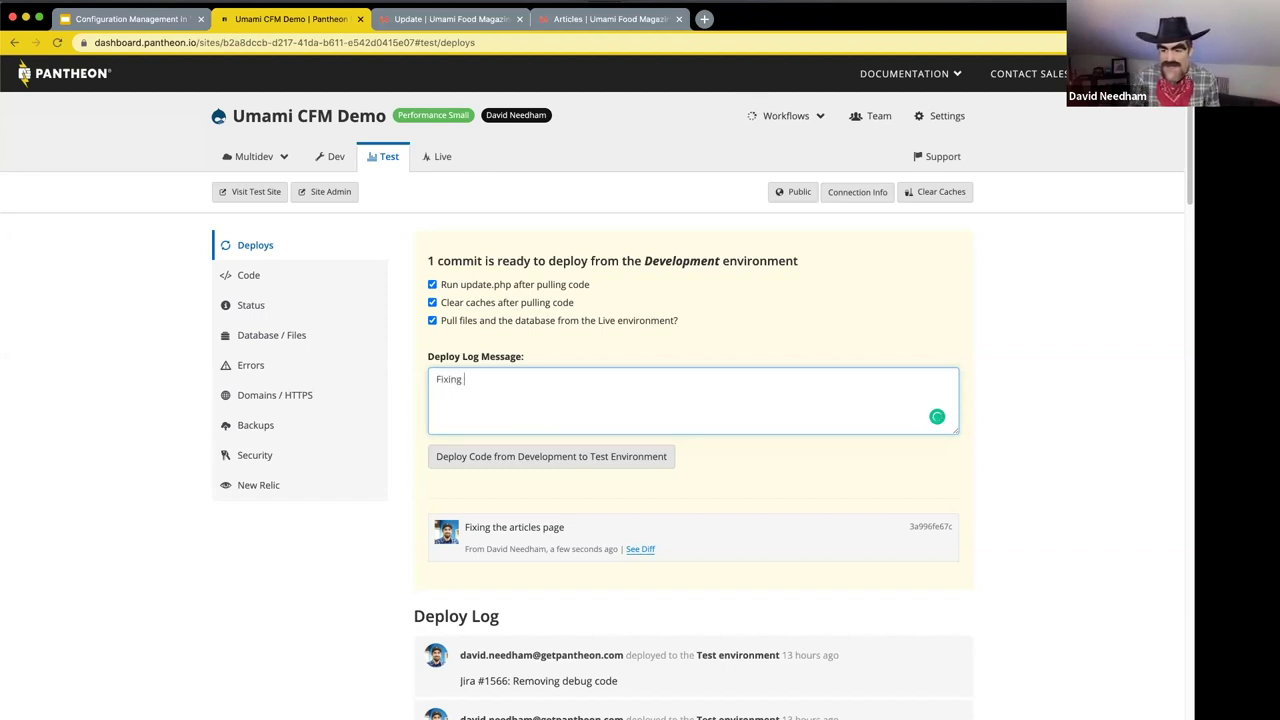
pyautogui.write(' articles pag')
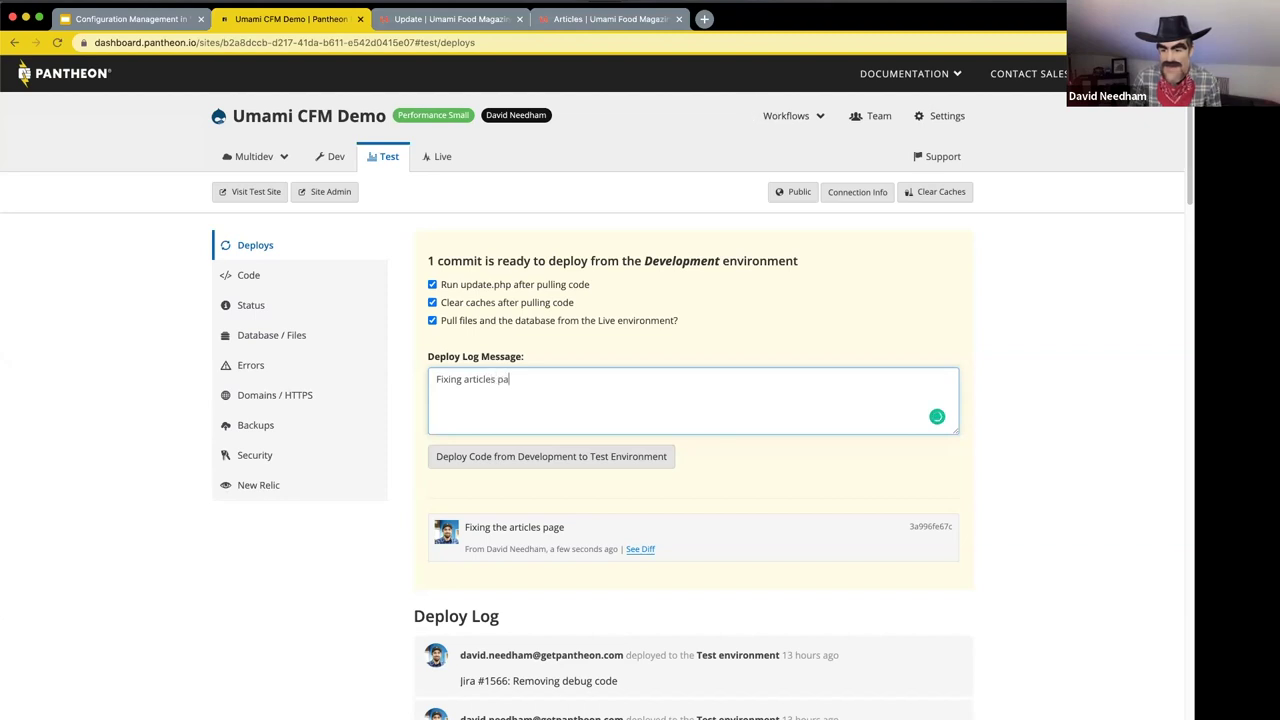
pyautogui.click(556, 380)
pyautogui.write('e')
pyautogui.click(527, 457)
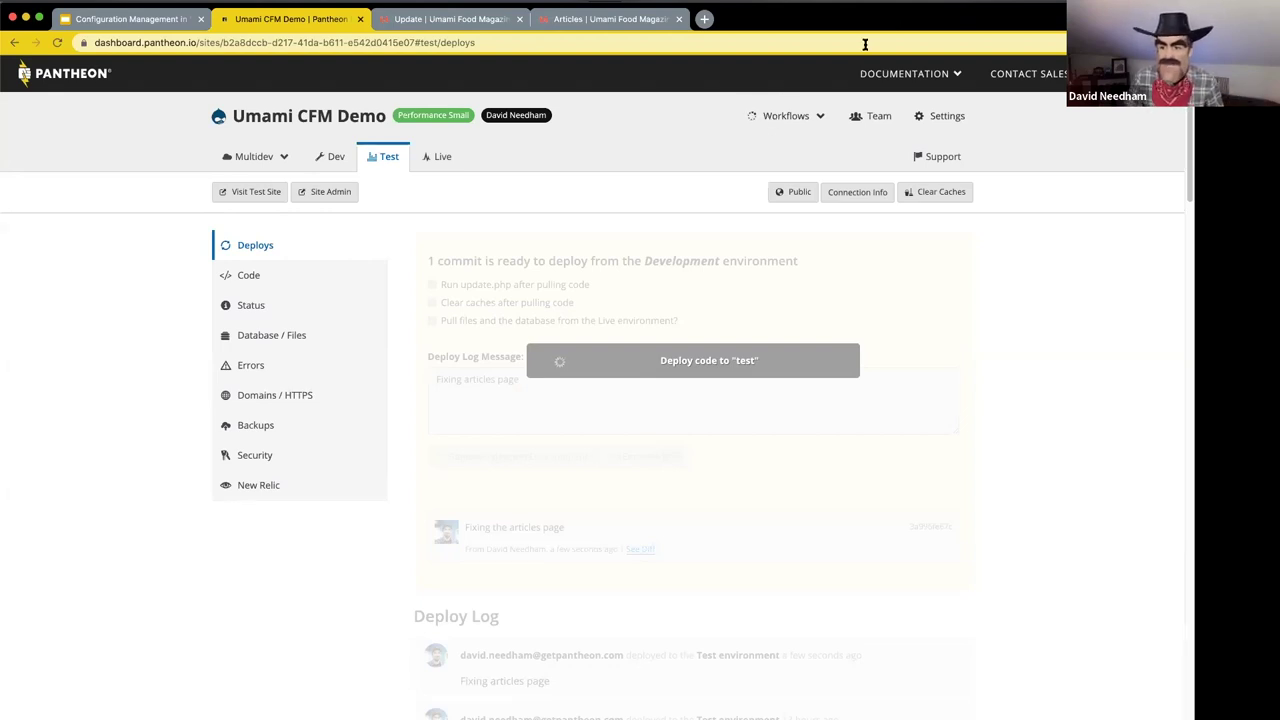
# Step: Check the Test deployment's progress in the workflows and close the development site's configuration update page
pyautogui.click(777, 124)
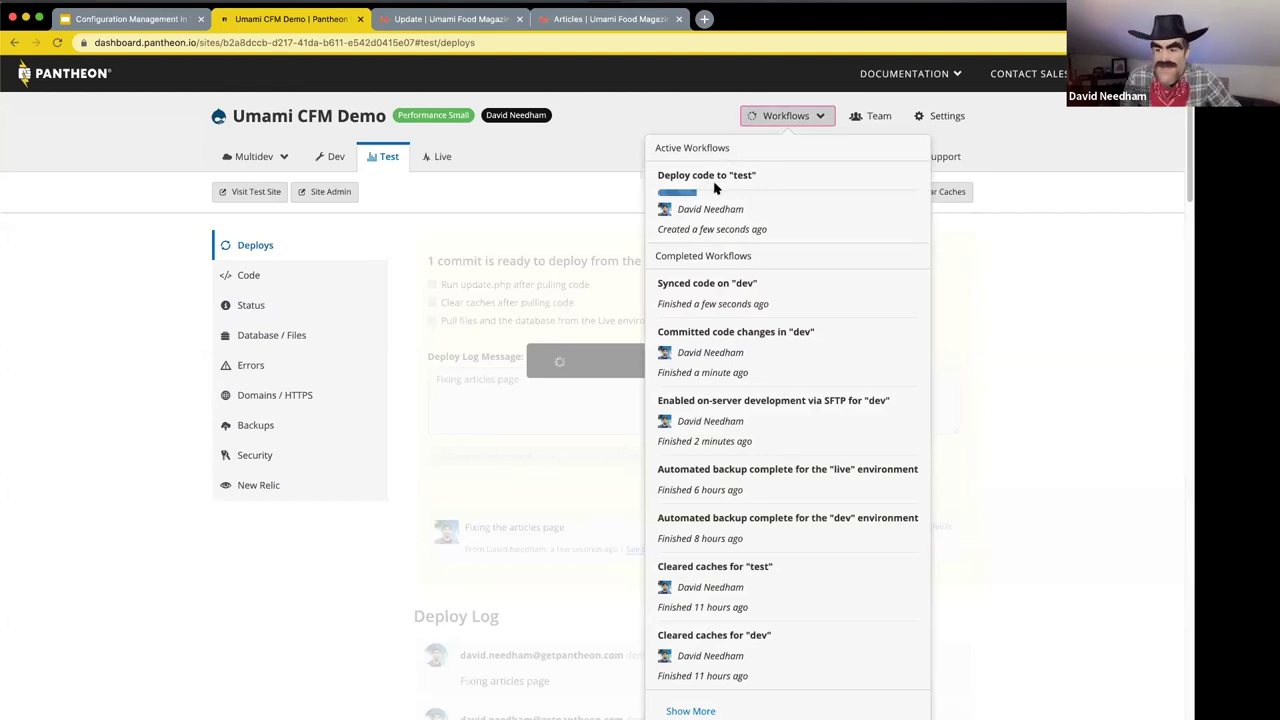
pyautogui.click(706, 126)
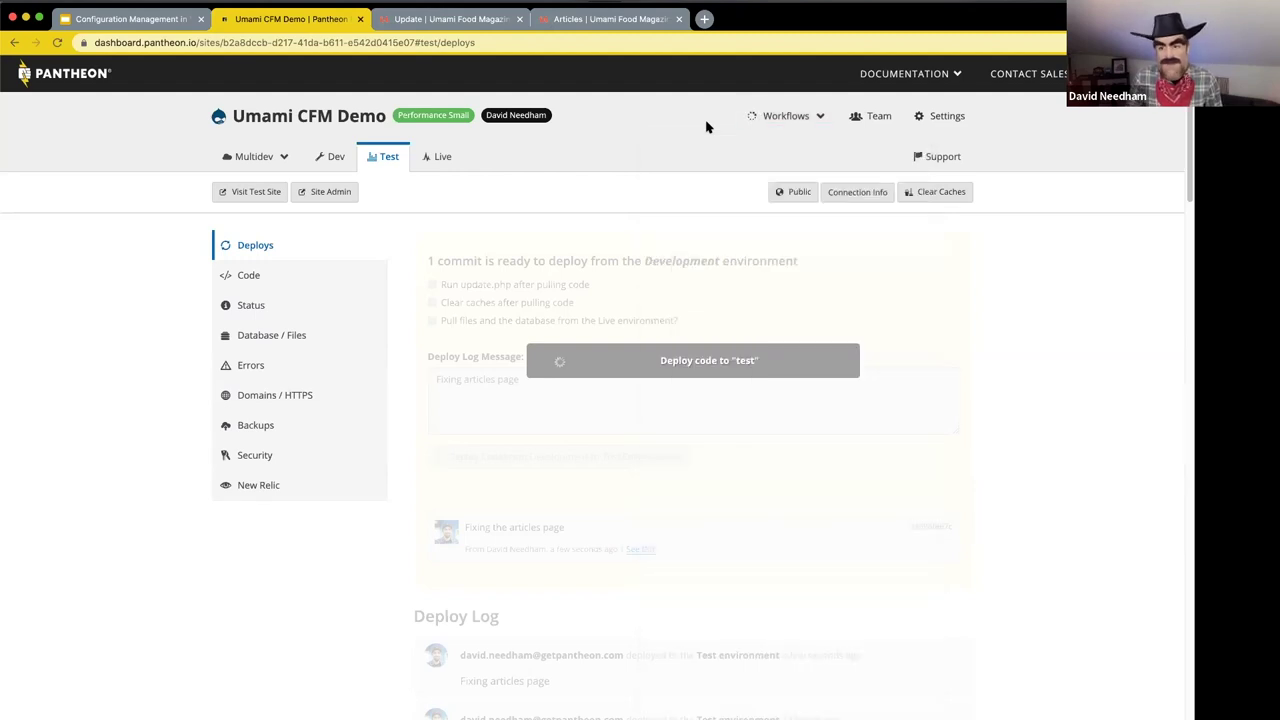
pyautogui.click(488, 20)
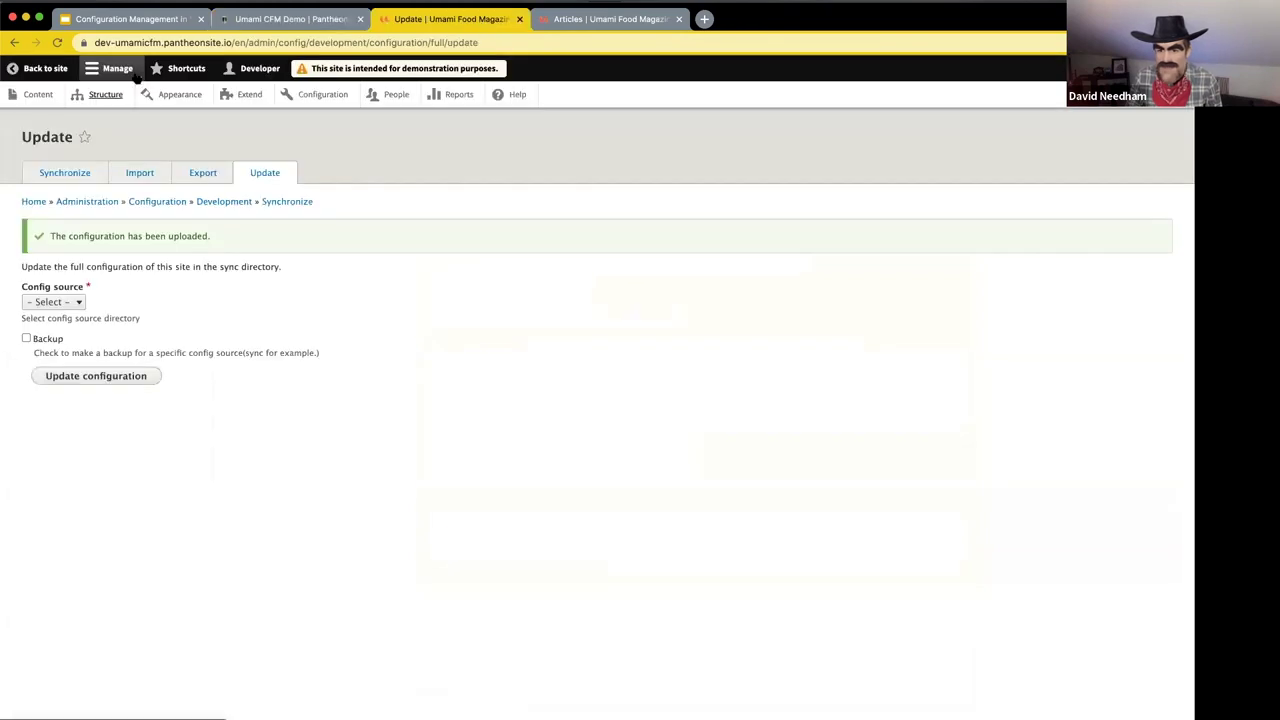
pyautogui.doubleClick(102, 42)
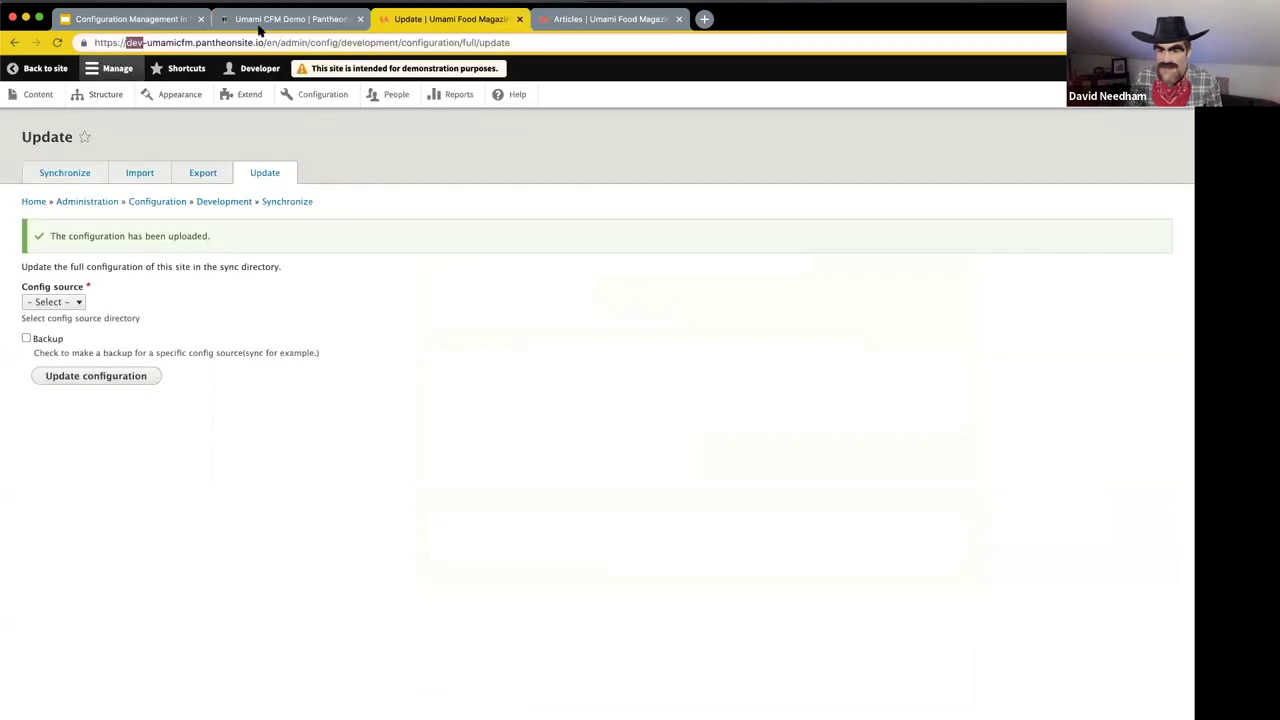
pyautogui.click(519, 19)
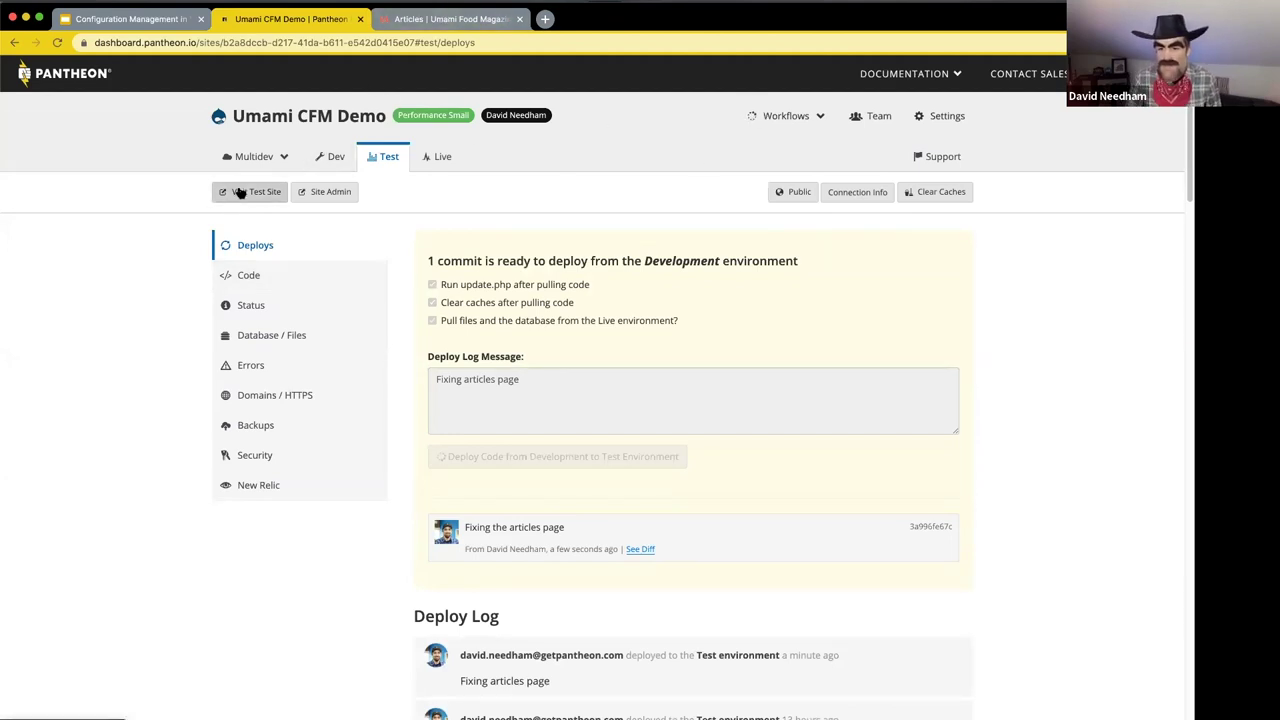
pyautogui.click(764, 118)
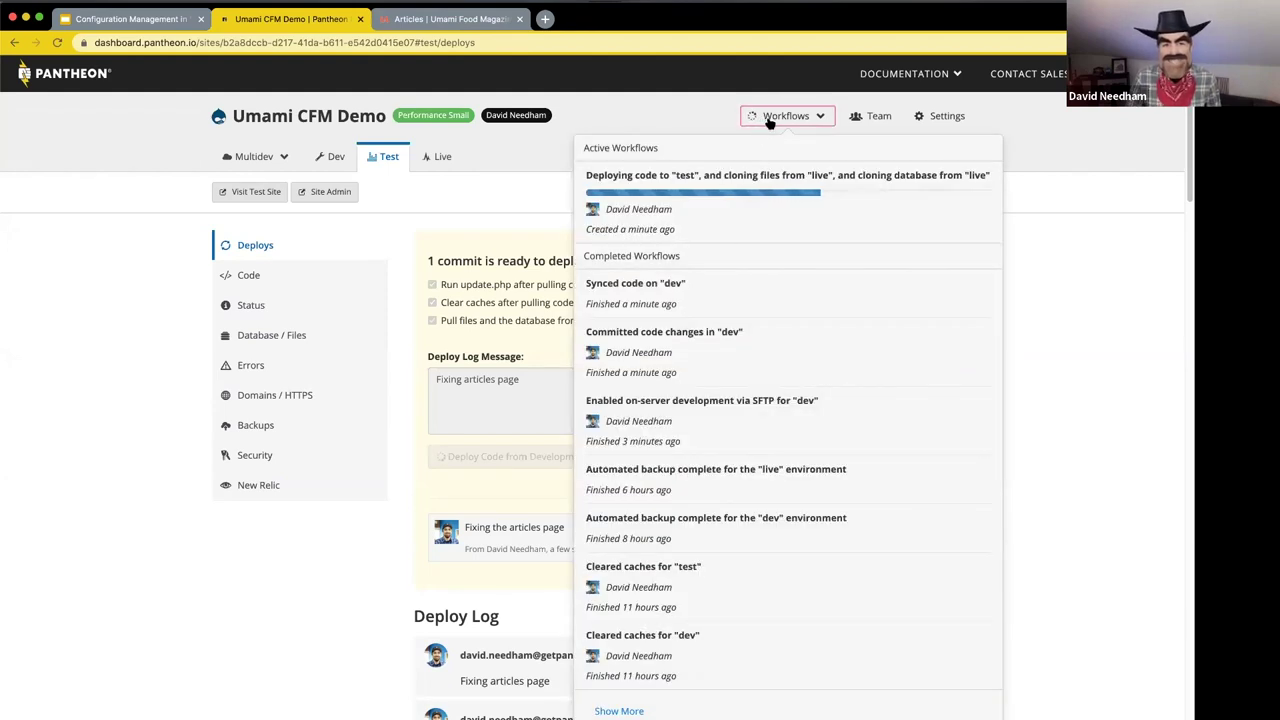
pyautogui.click(520, 186)
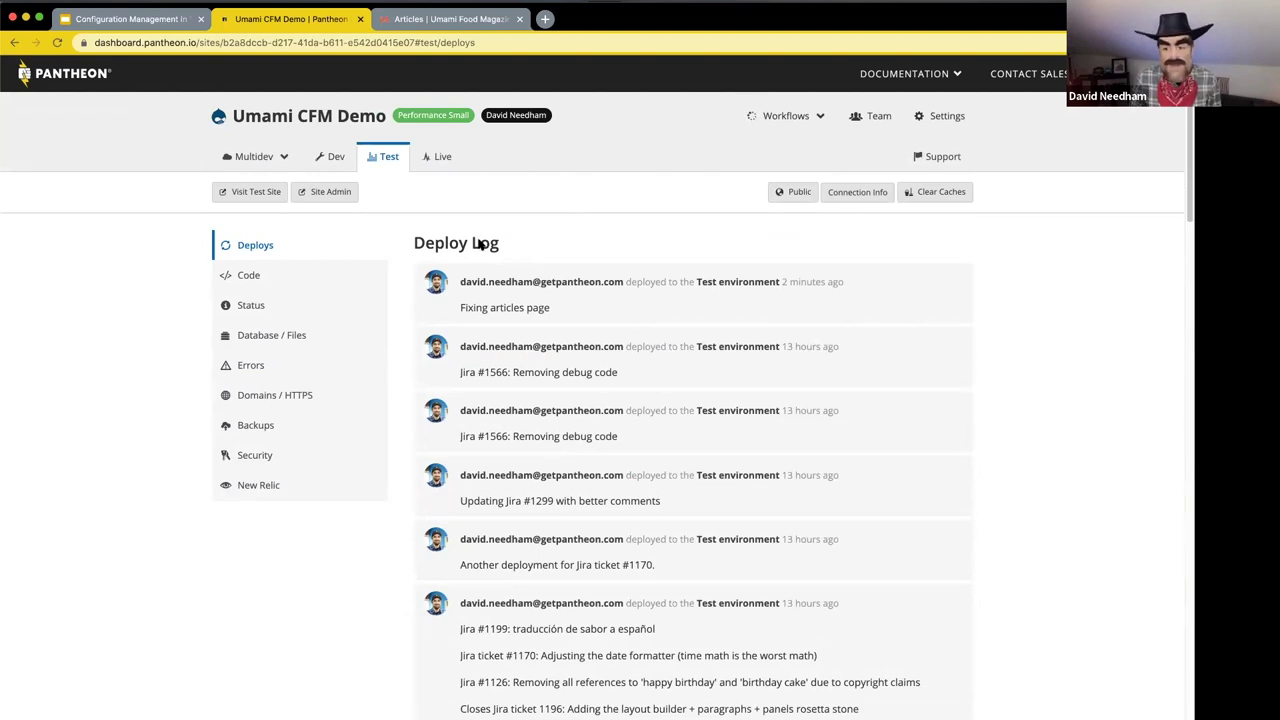
# Step: Open the Test environment's site admin page and try to log in with the username "develope" and the account password
pyautogui.click(335, 195)
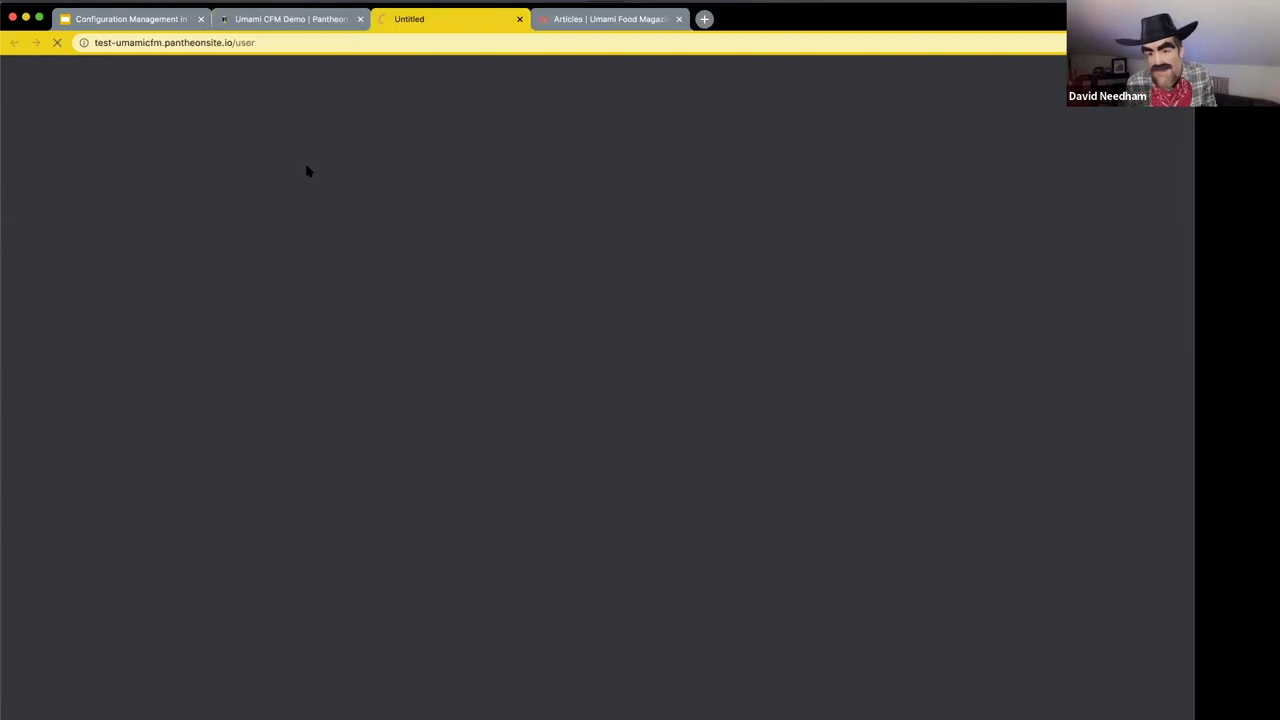
pyautogui.doubleClick(100, 43)
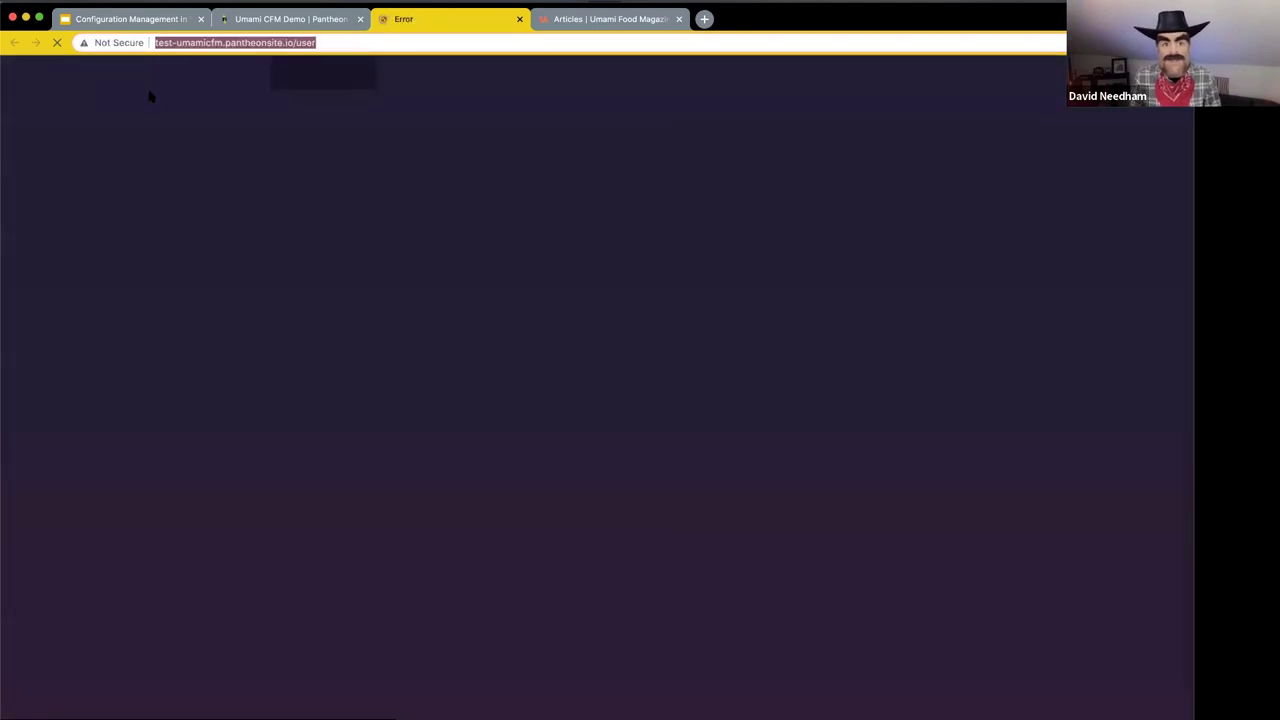
pyautogui.press('Return')
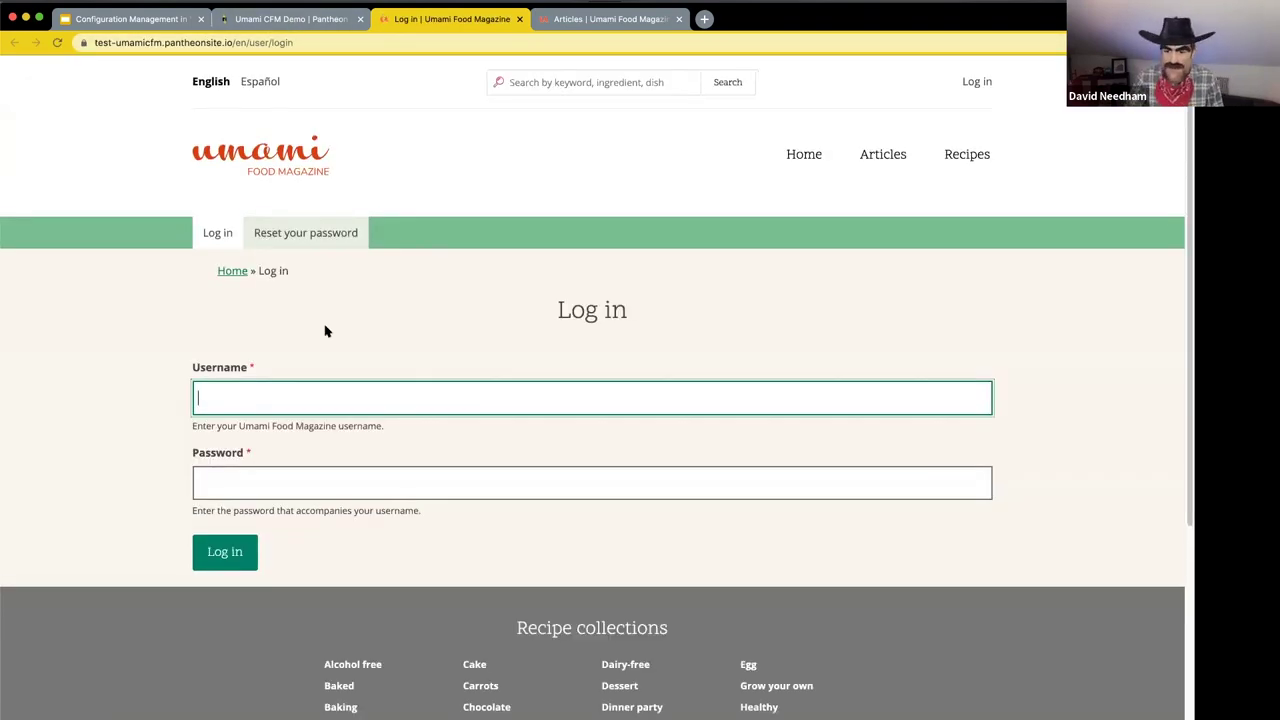
pyautogui.write('develope')
pyautogui.press('Tab')
pyautogui.write('******')
pyautogui.press('Return')
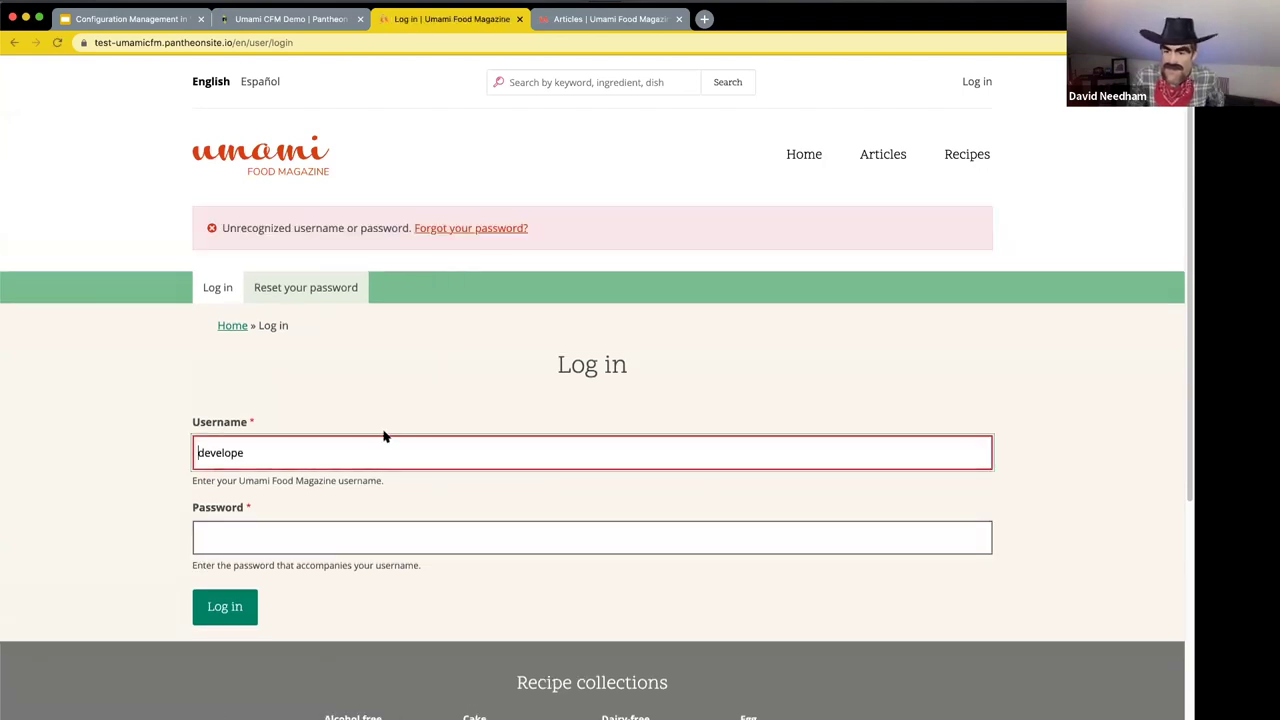
# Step: Correct the username to "developer", enter the account password, and log in to the Test site
pyautogui.write('r')
pyautogui.click(255, 532)
pyautogui.write('**')
pyautogui.press('BackSpace')
pyautogui.press('BackSpace')
pyautogui.write('**')
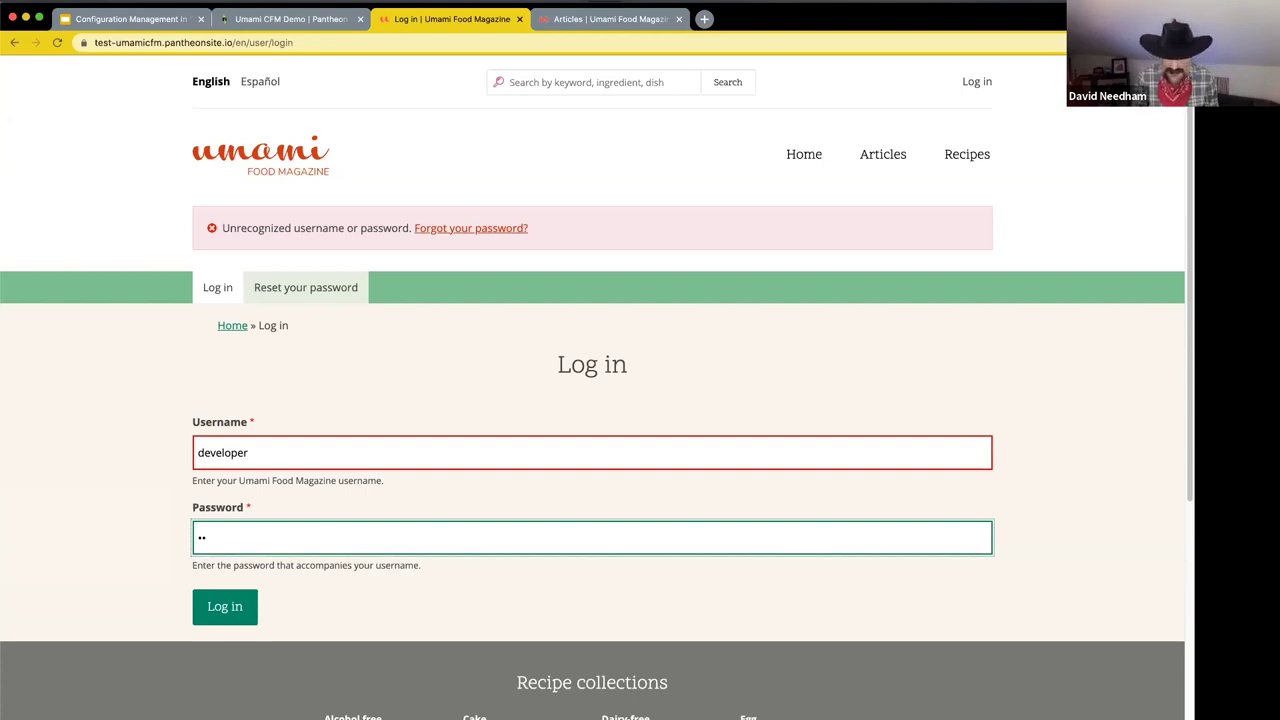
pyautogui.press('BackSpace')
pyautogui.press('BackSpace')
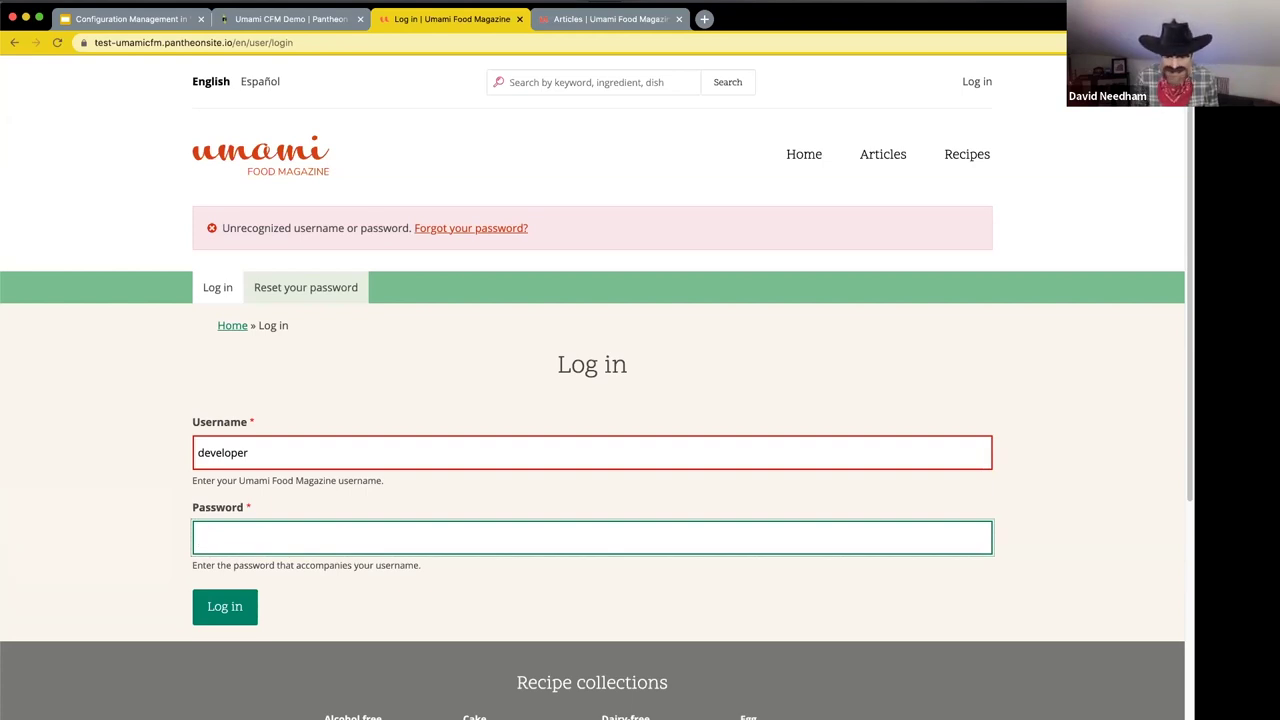
pyautogui.write('***')
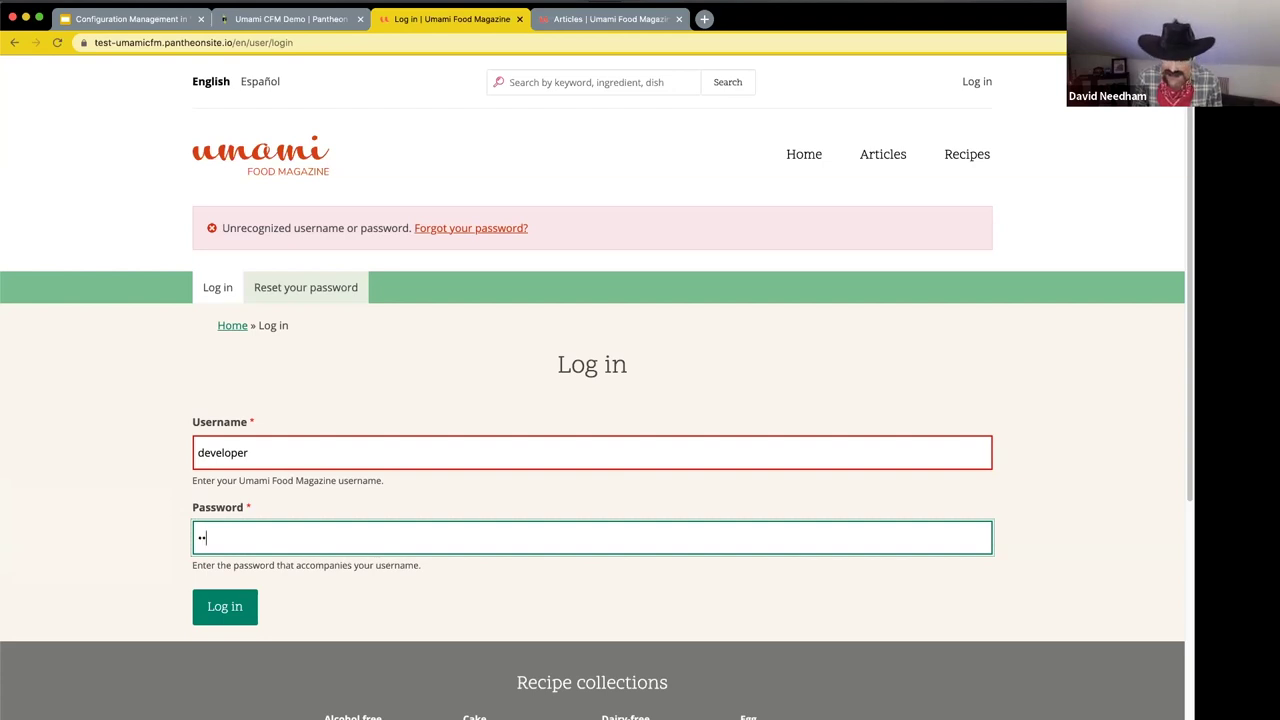
pyautogui.write('***')
pyautogui.press('BackSpace')
pyautogui.press('BackSpace')
pyautogui.press('BackSpace')
pyautogui.press('BackSpace')
pyautogui.press('BackSpace')
pyautogui.press('BackSpace')
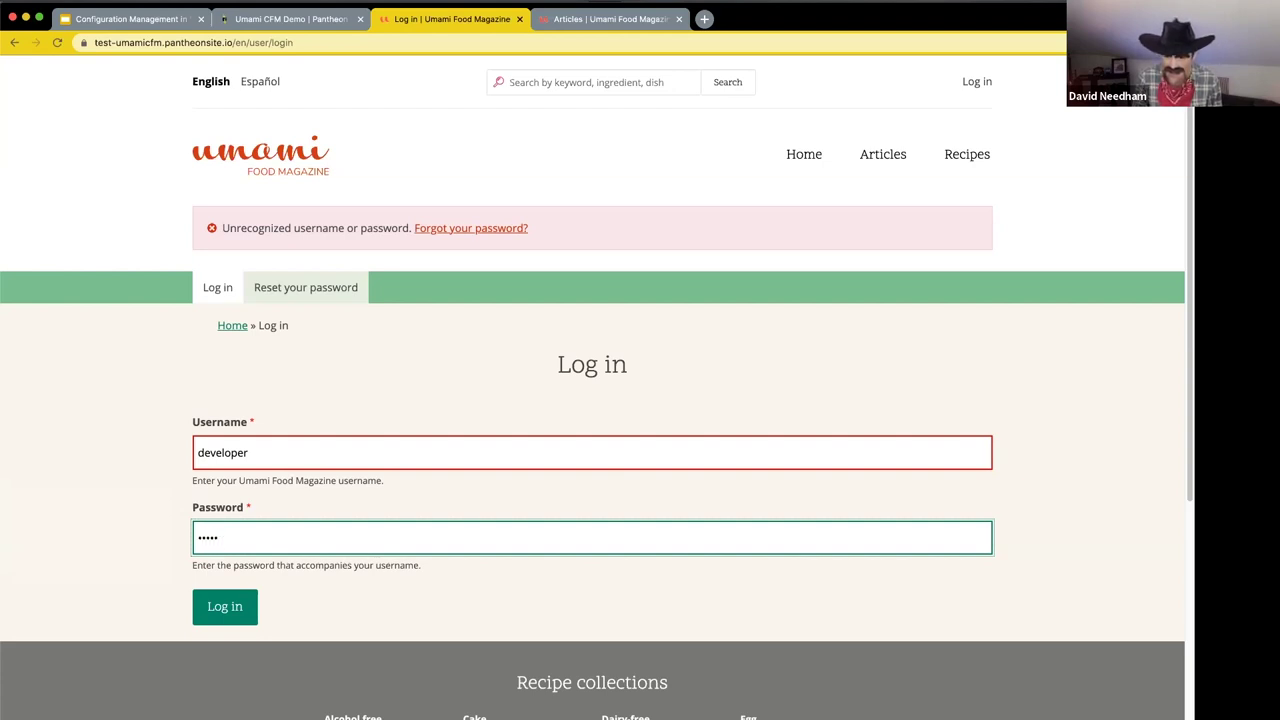
pyautogui.write('****')
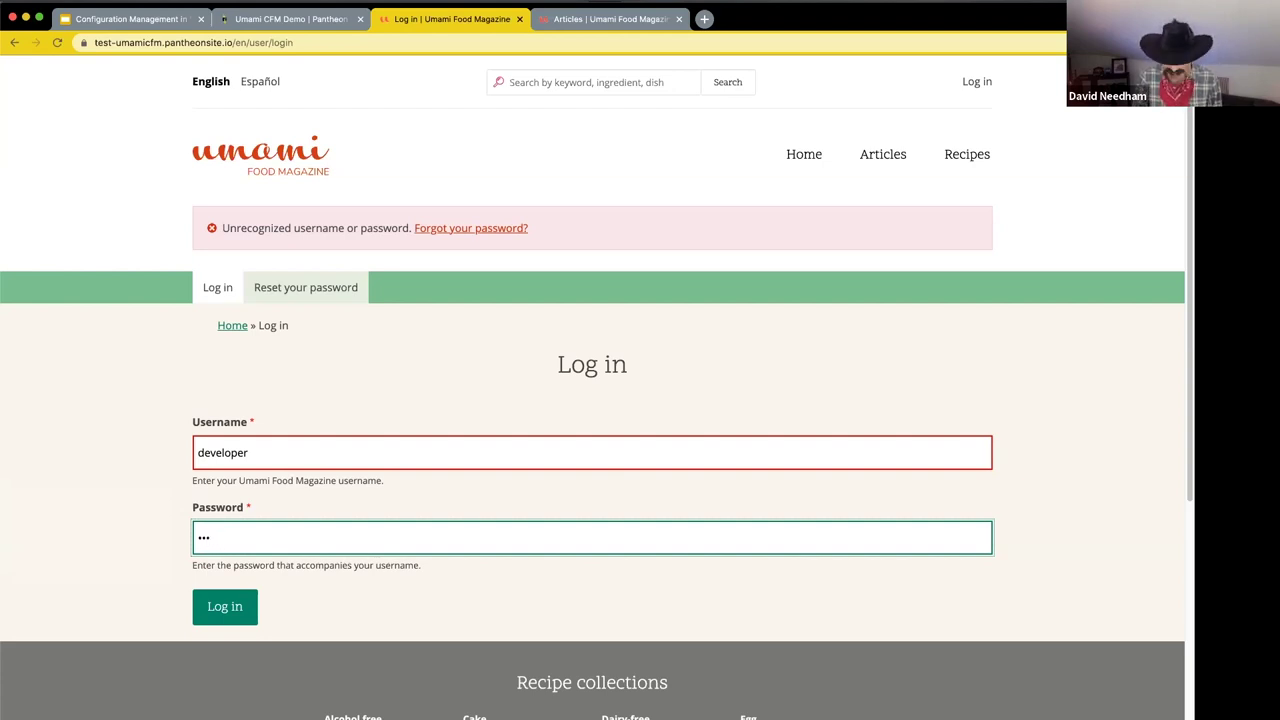
pyautogui.write('**')
pyautogui.press('Return')
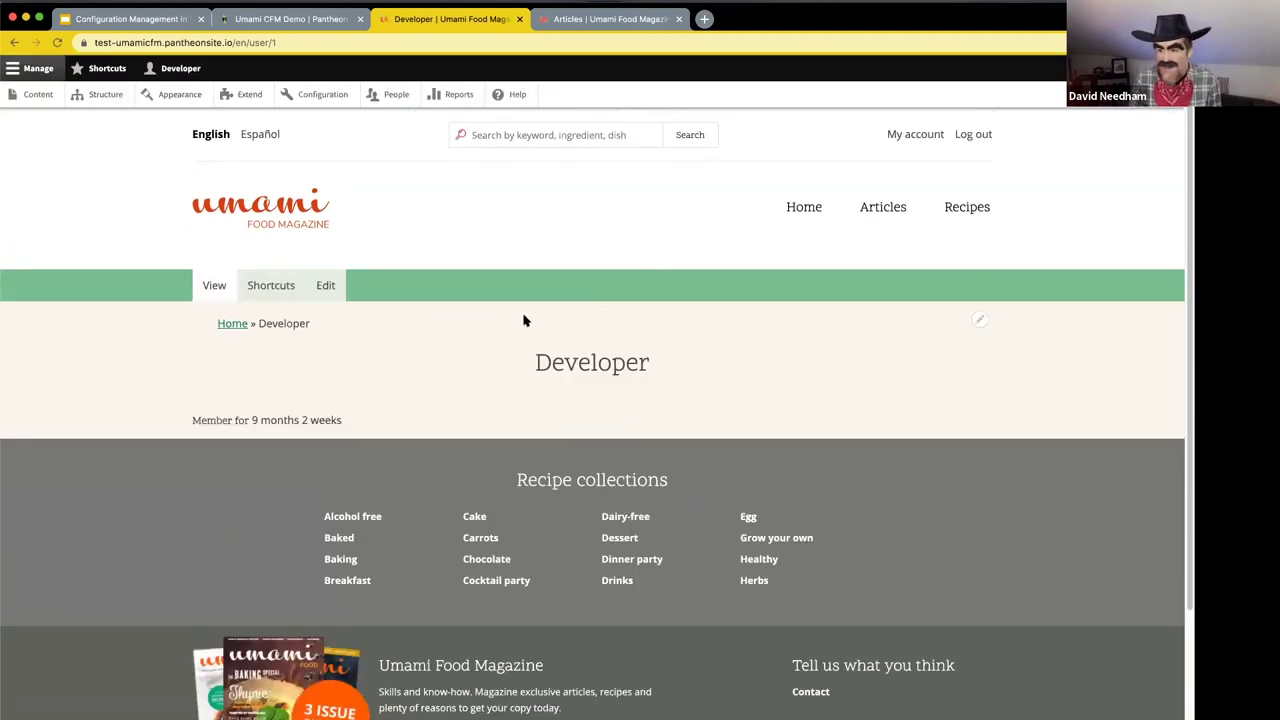
# Step: View the Test site's Articles page and import all pending changes through its configuration synchronization page
pyautogui.click(878, 210)
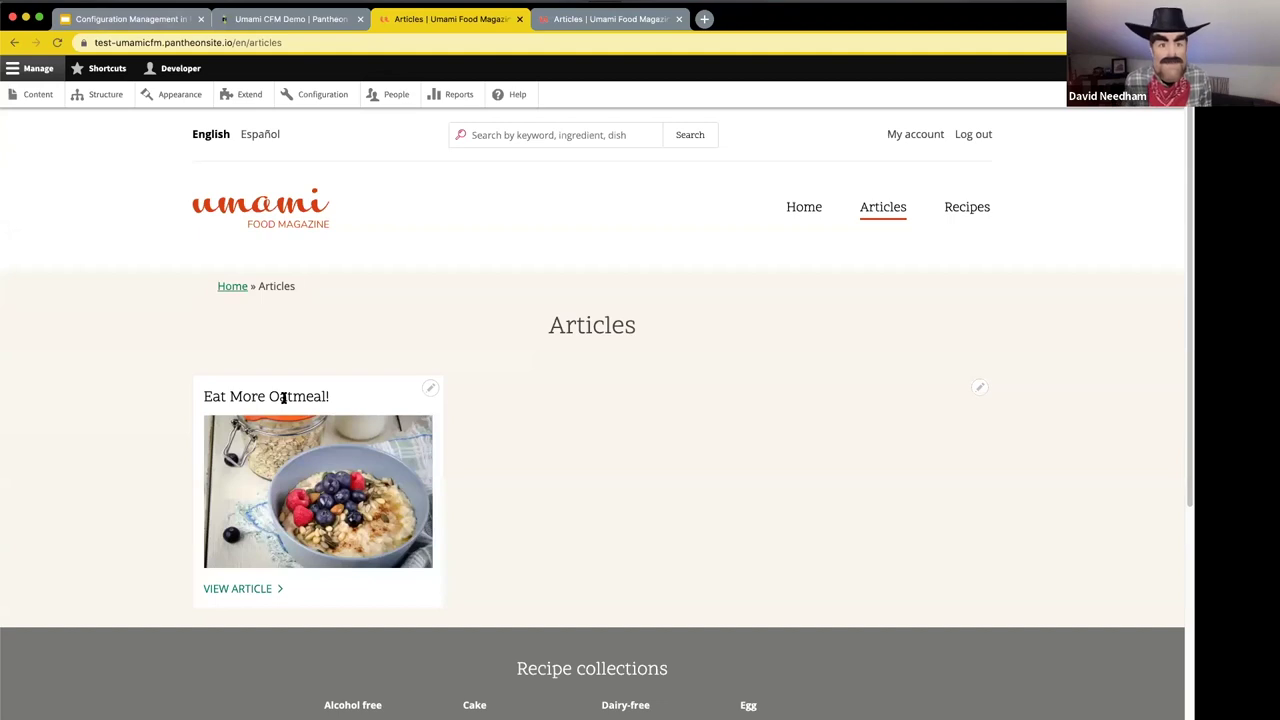
pyautogui.click(300, 97)
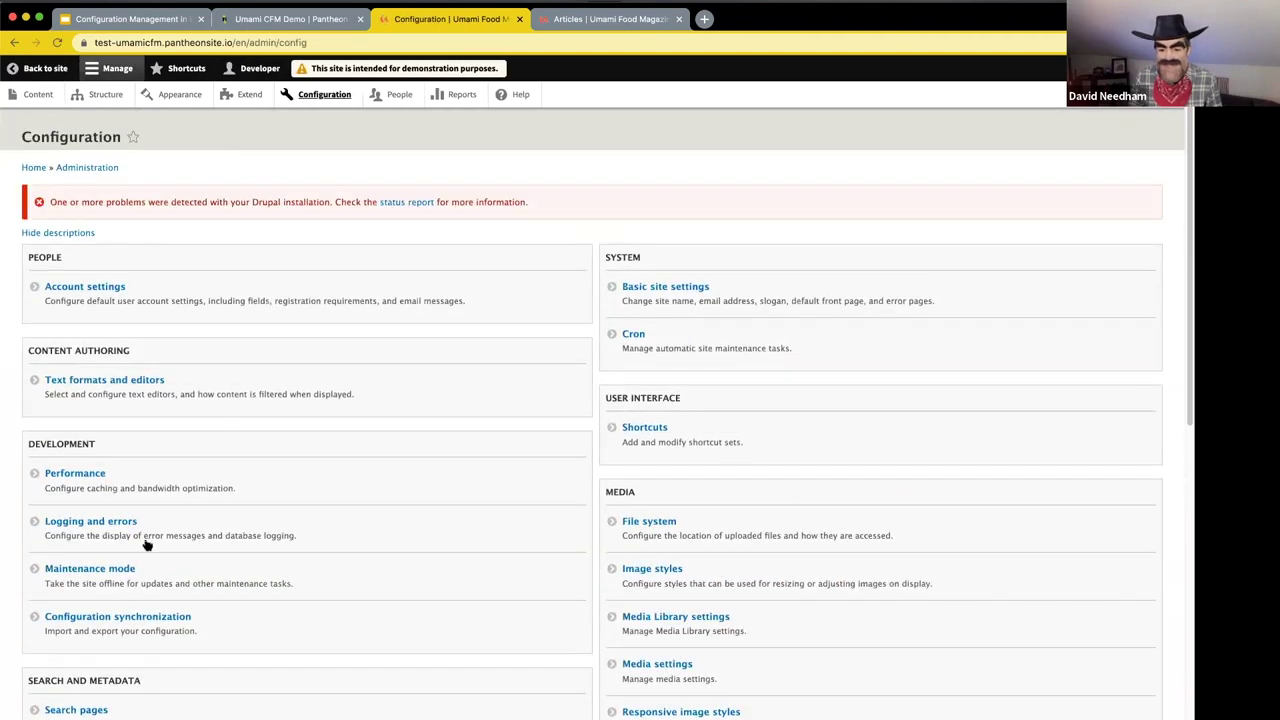
pyautogui.click(93, 618)
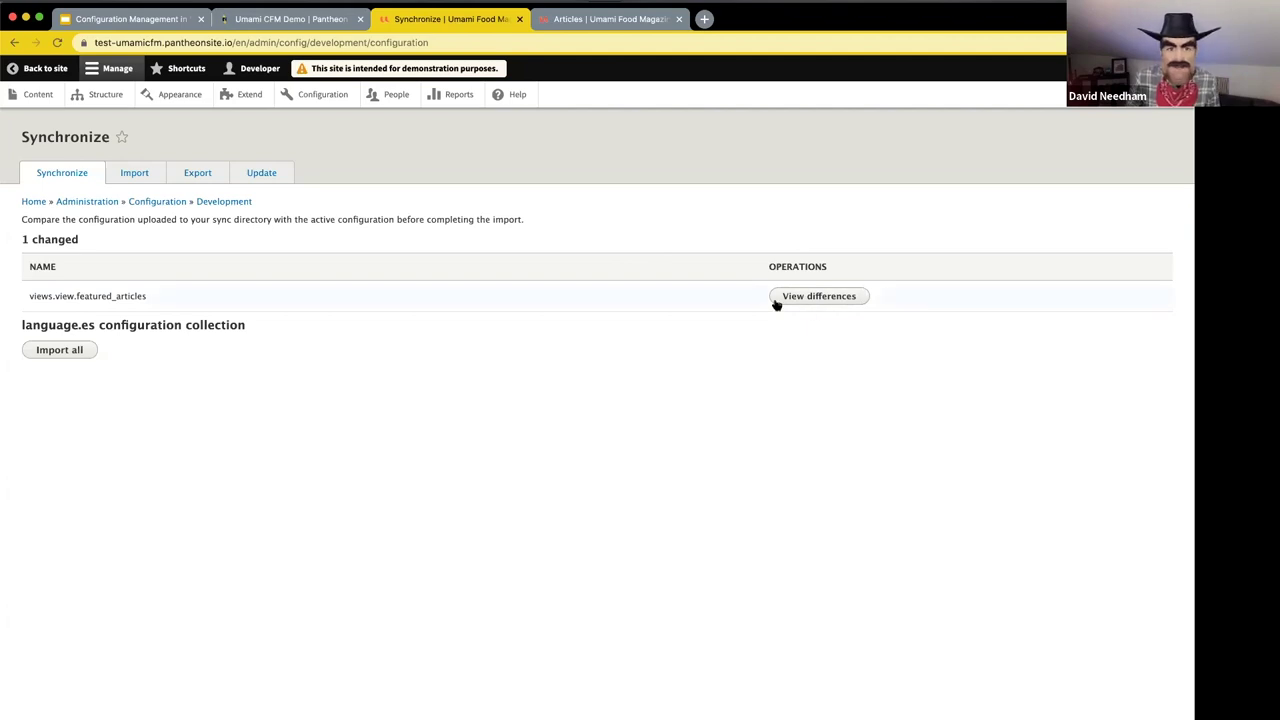
pyautogui.click(35, 355)
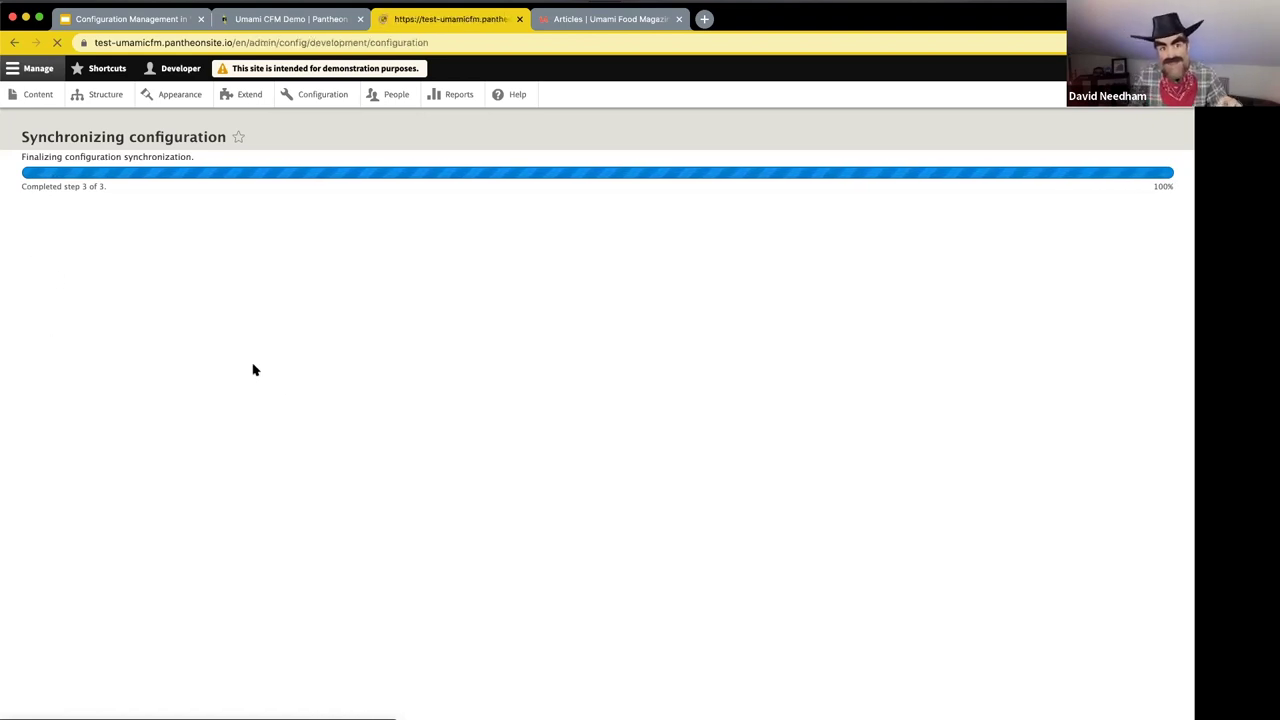
# Step: Return to the Test site's Articles page and examine the article listing after the configuration import
pyautogui.click(40, 68)
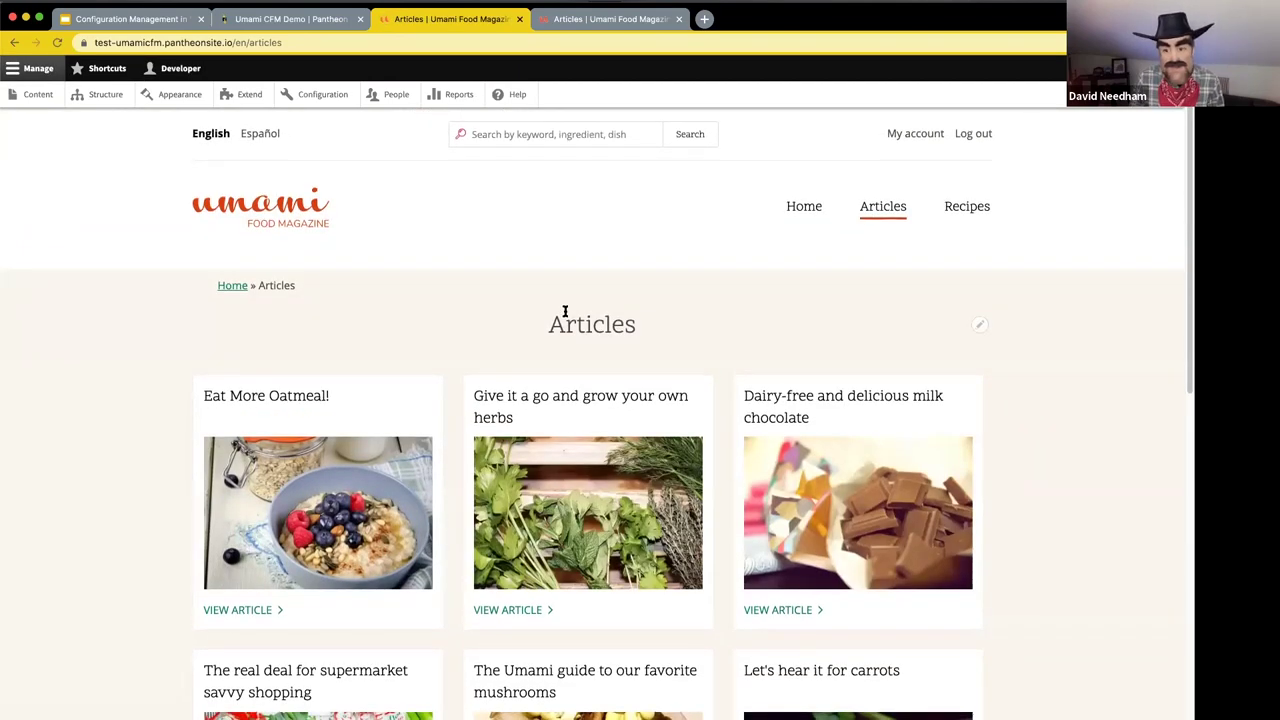
pyautogui.scroll(-3, 563, 308)
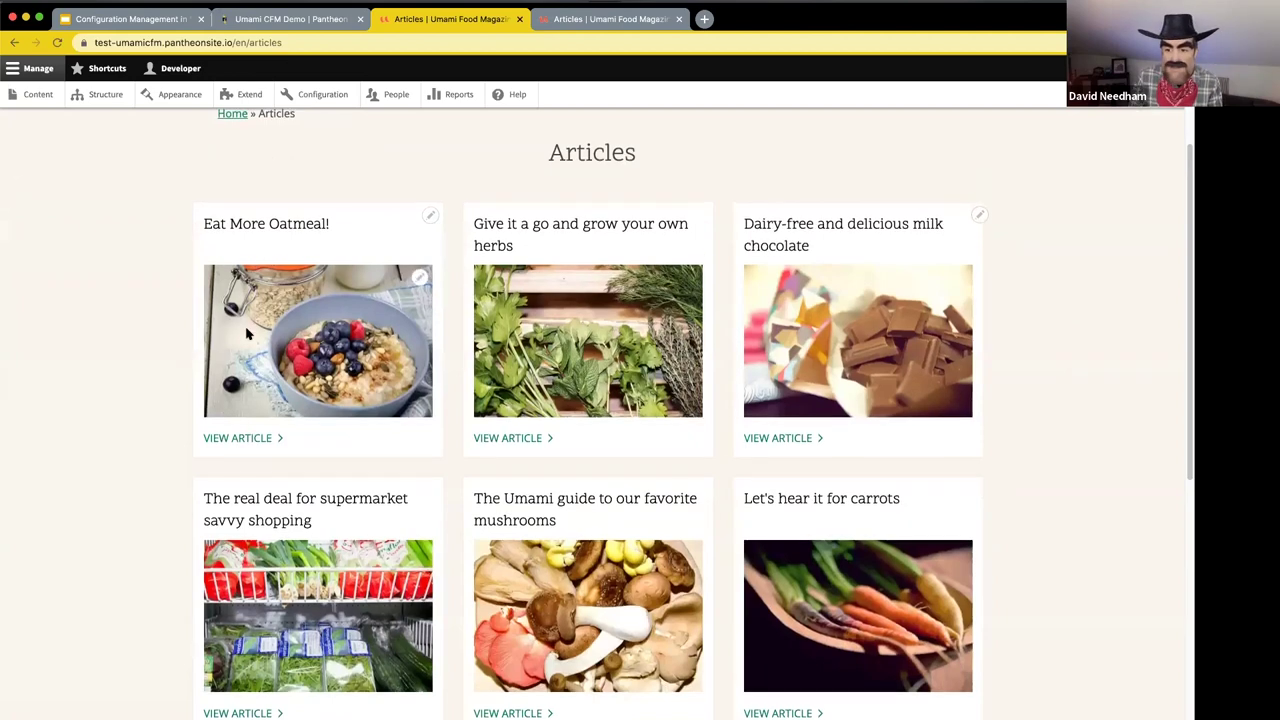
pyautogui.scroll(3, 247, 333)
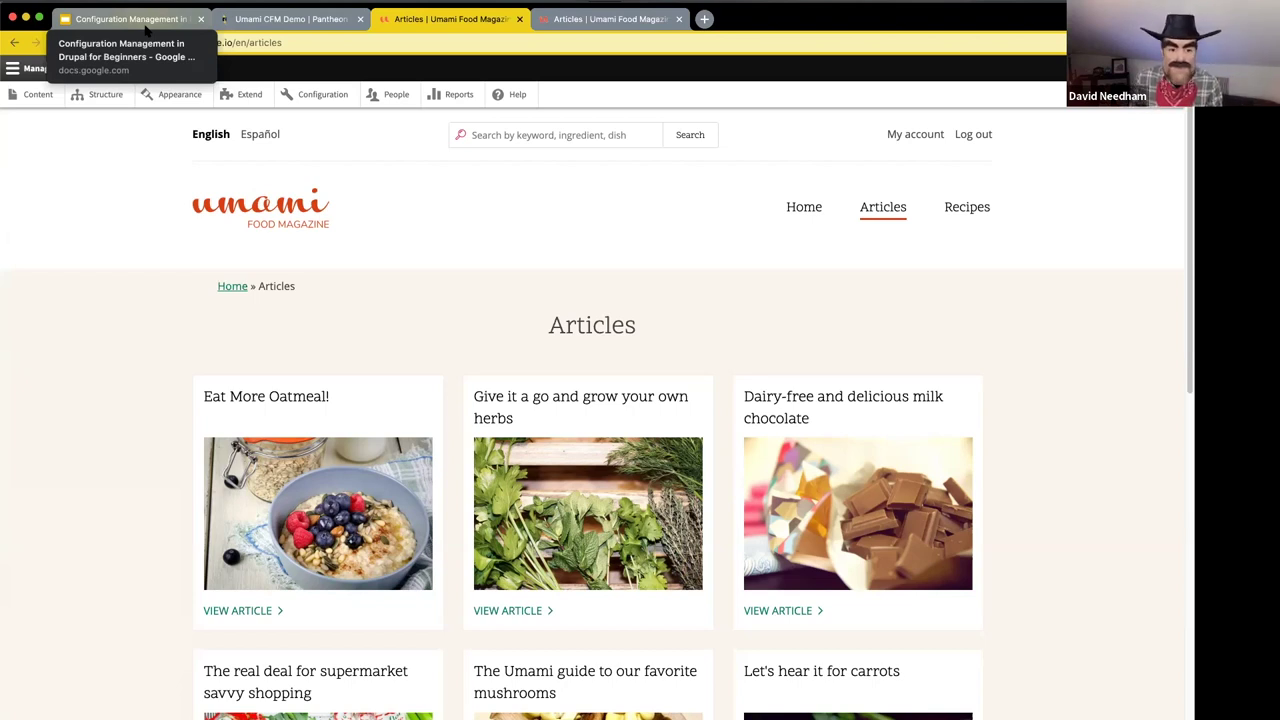
# Step: Switch to the Google Slides presentation, show it full screen, and advance one slide past "LIVE DEMO!"
pyautogui.click(146, 20)
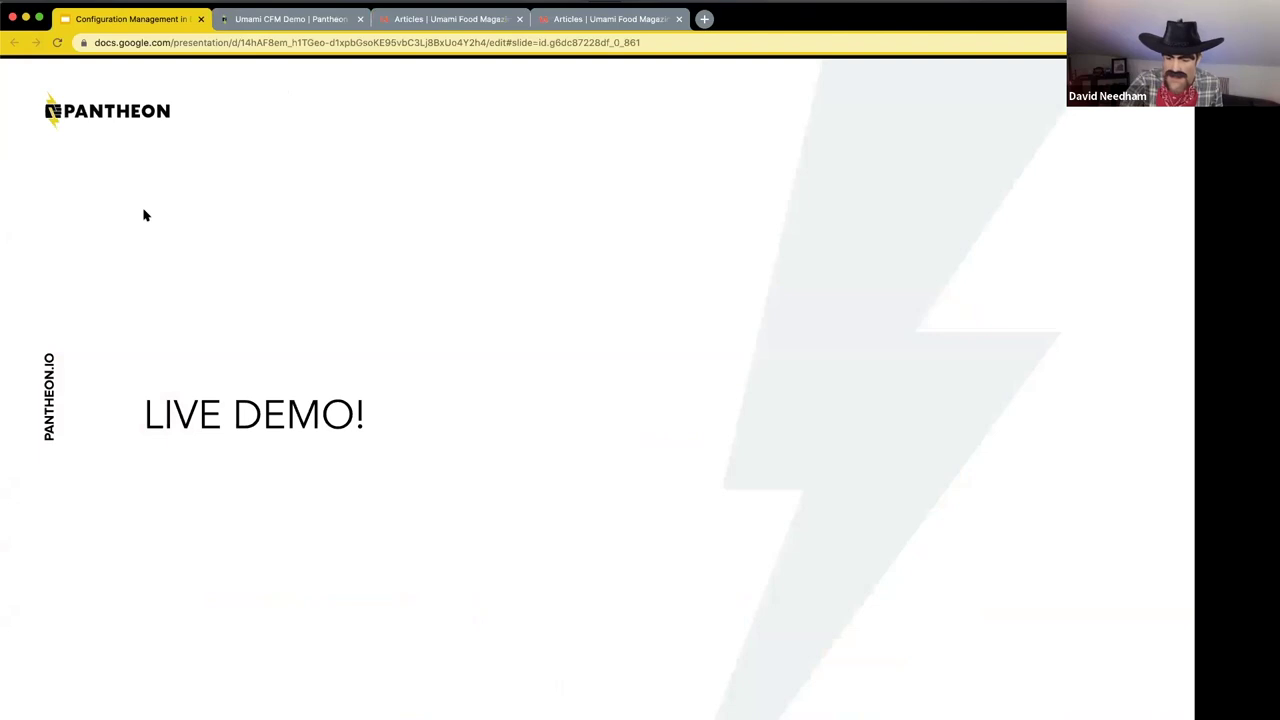
pyautogui.press('ctrl+super+f')
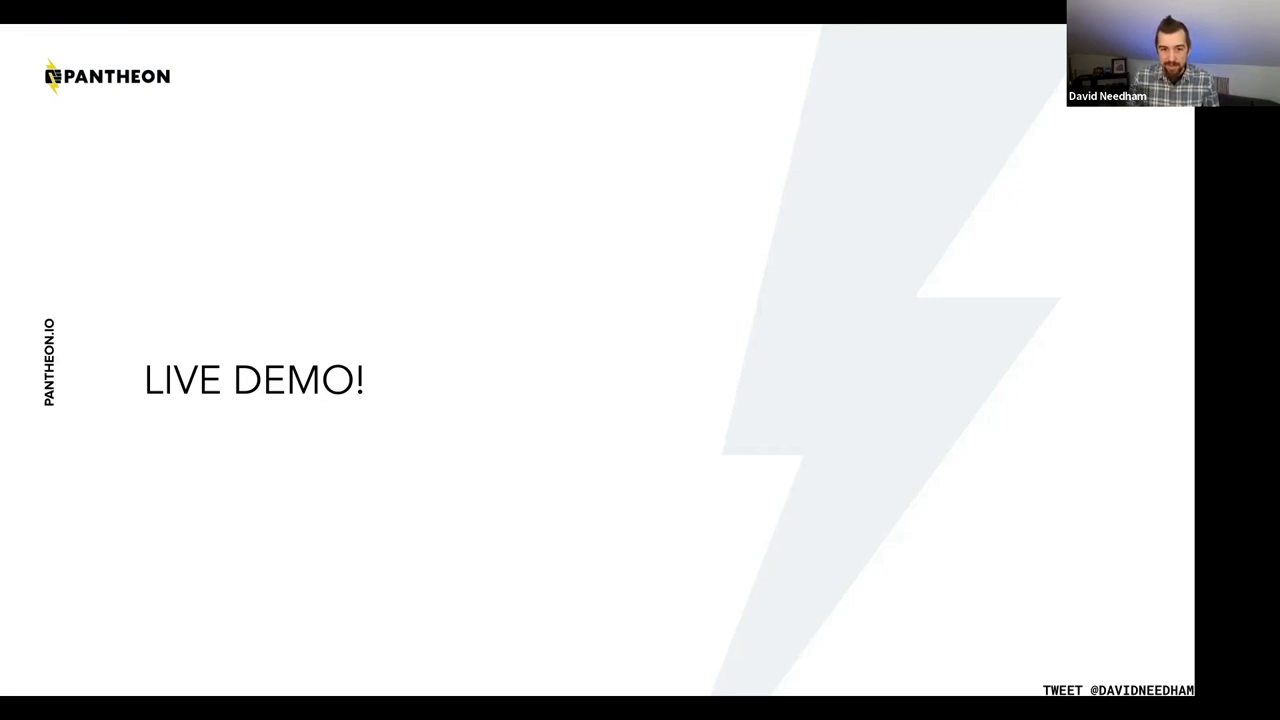
pyautogui.press('Right')
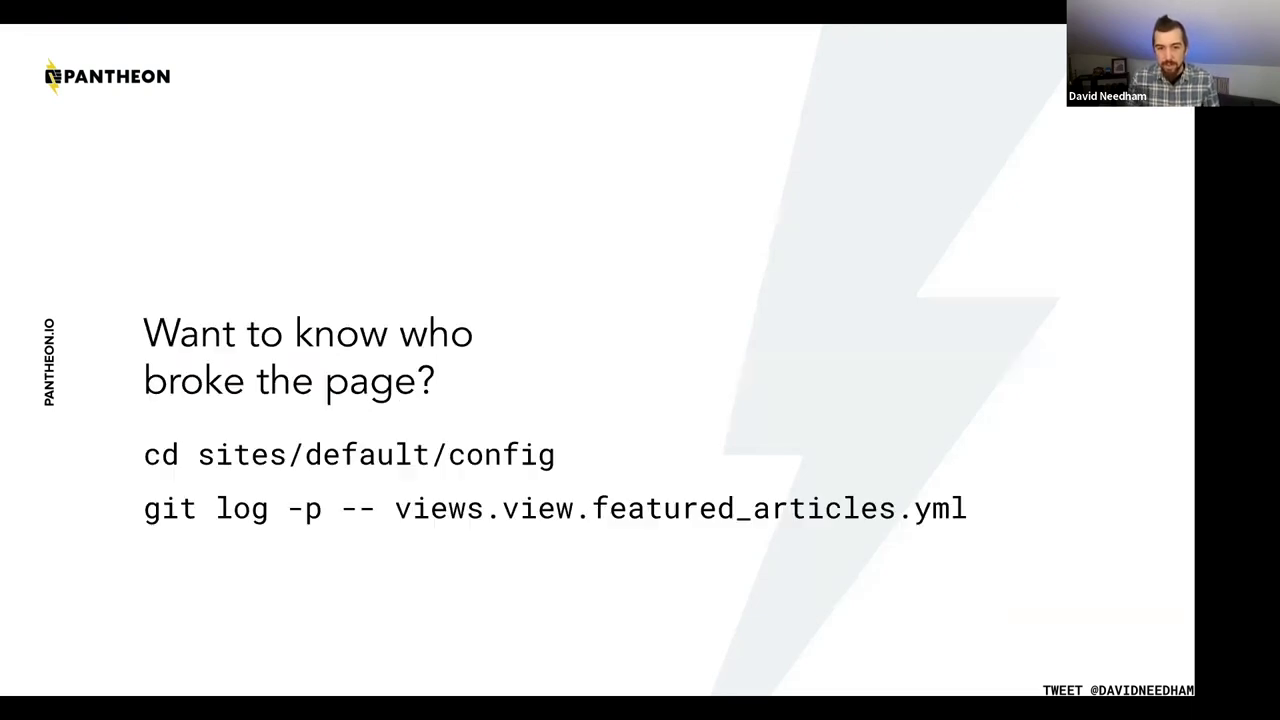